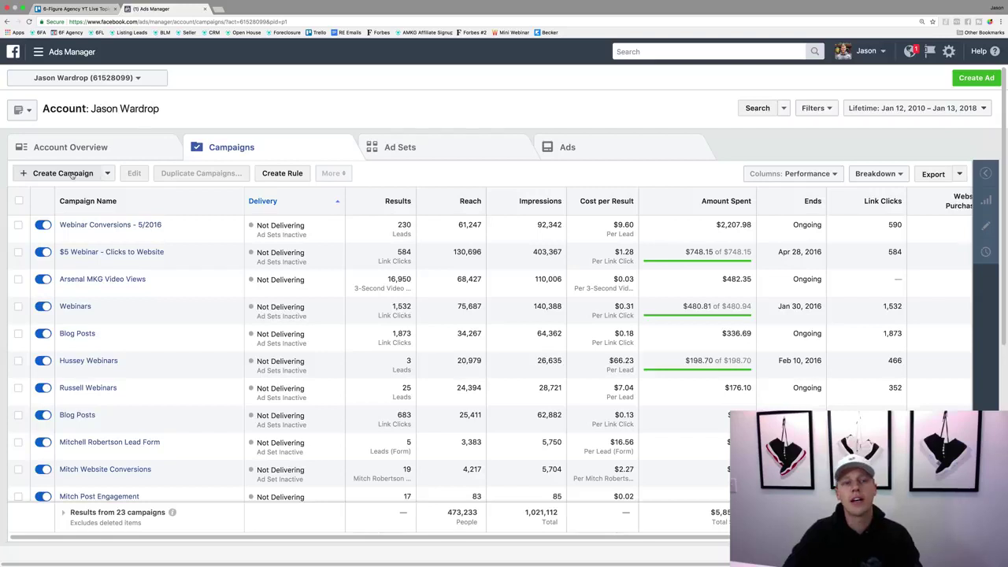
Step: Start a new campaign from scratch, discarding the unfinished draft, and choose Traffic as its marketing objective
left_click(63, 173)
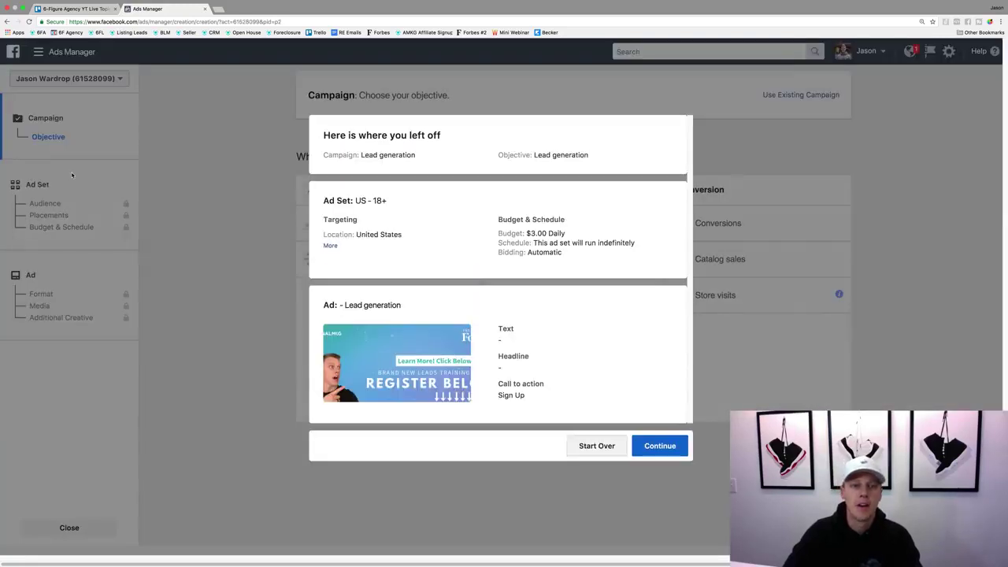
left_click(596, 446)
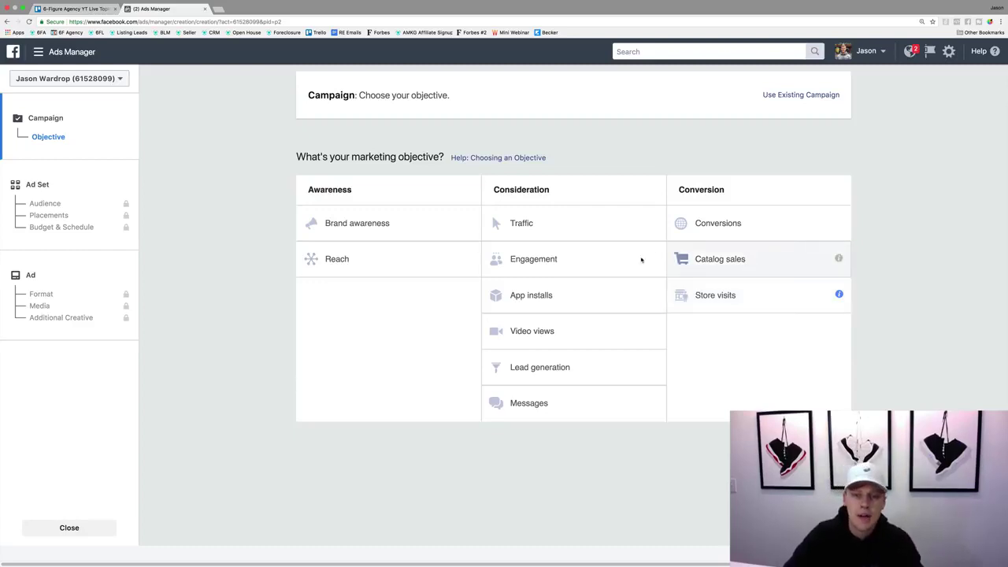
left_click(551, 223)
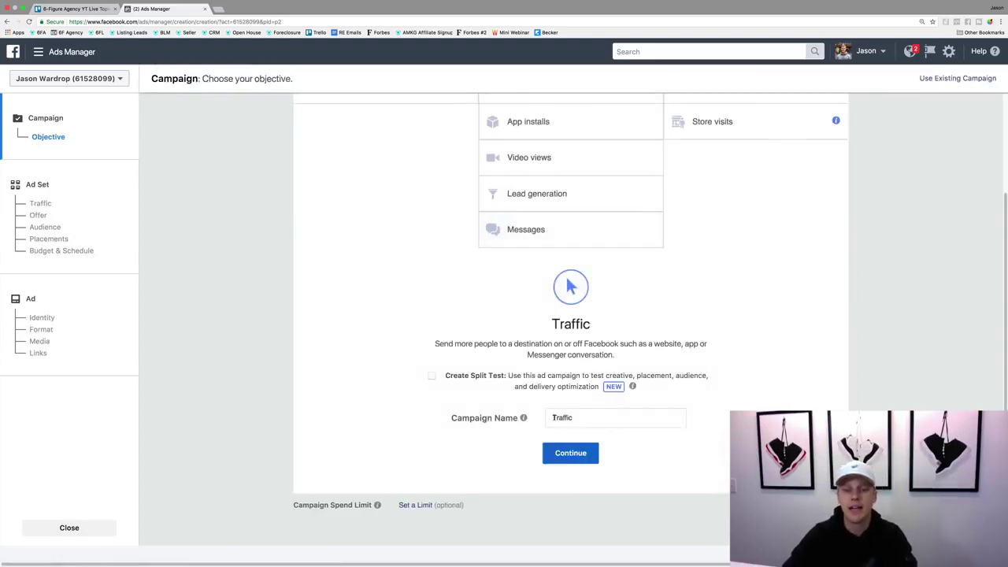
Step: Name the campaign "Demo Traffic Campaign" and continue to the ad set settings
left_click_drag(574, 417, 539, 420)
type("Demo ")
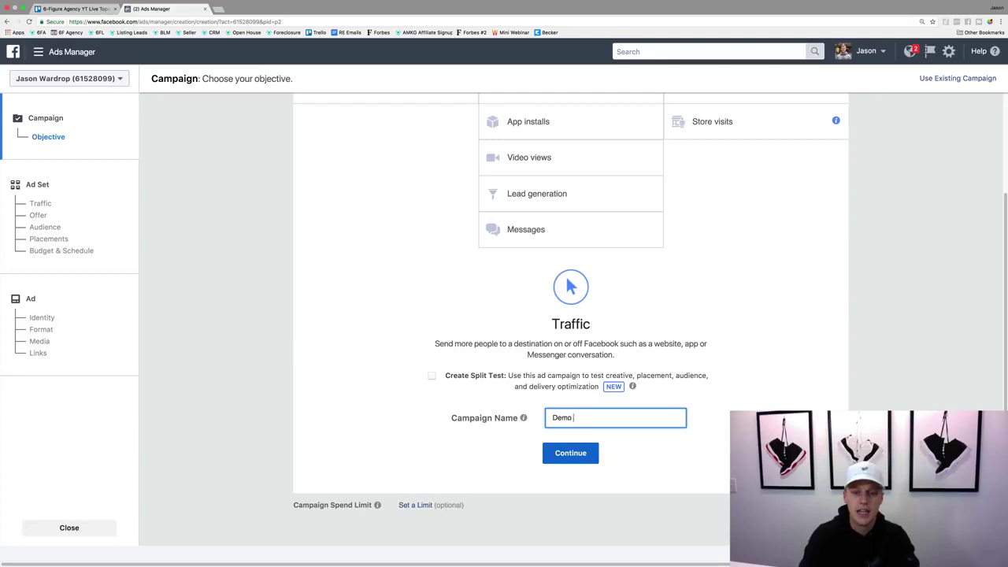
type("Traffic Campai")
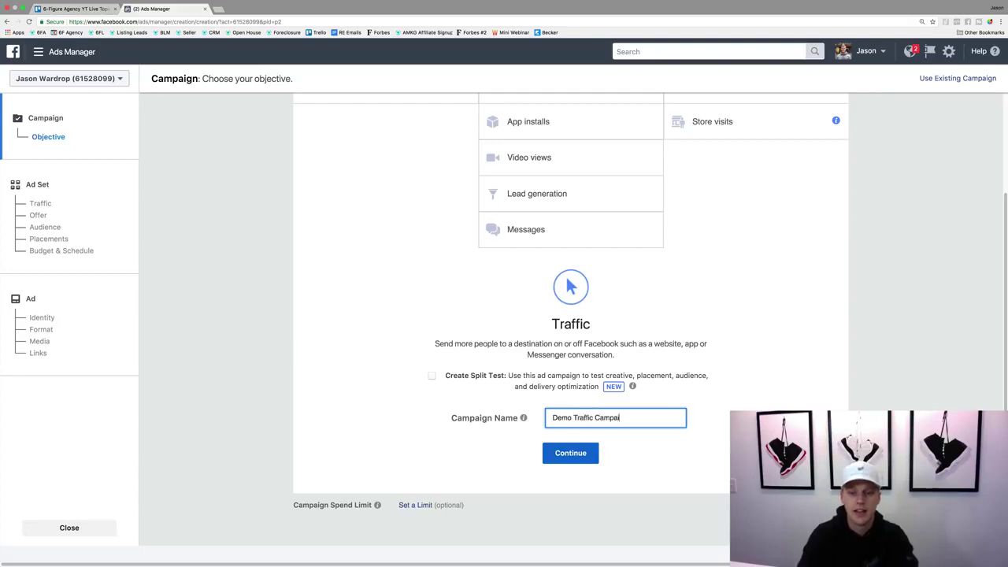
type("gn")
left_click(545, 455)
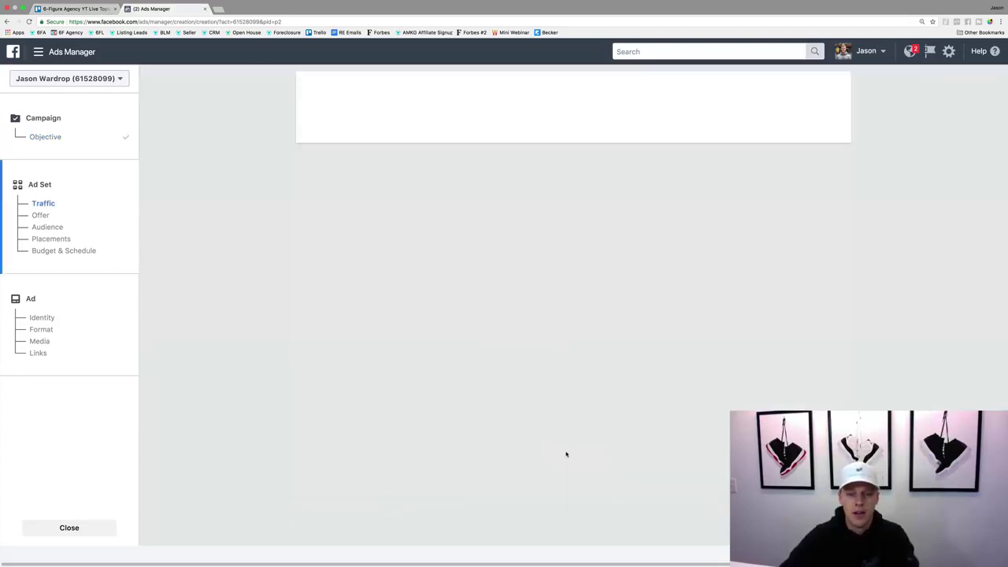
Step: Look over the ad set settings down to the budget and schedule, and revisit the campaign objective page
scroll(328, 477, "down", 15)
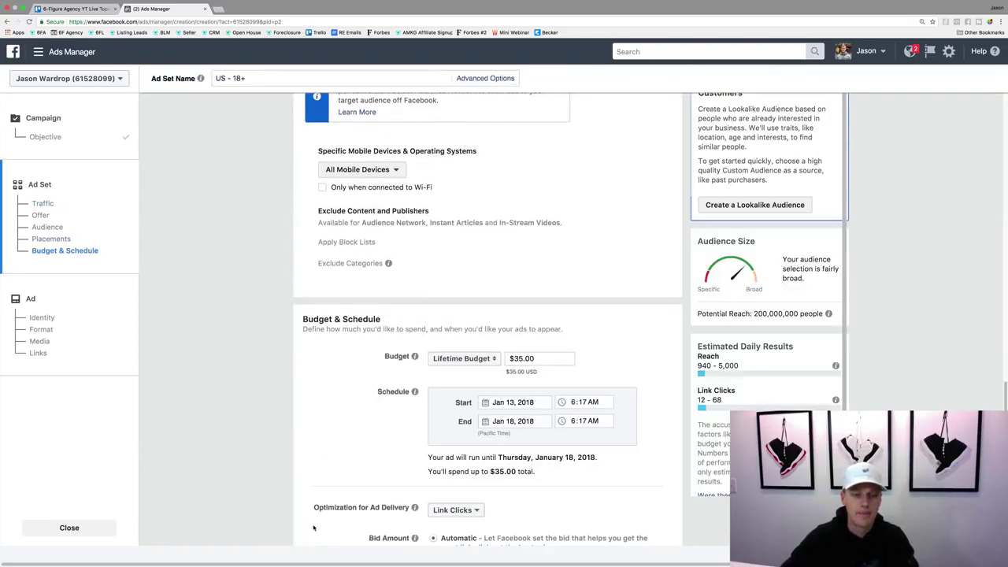
scroll(313, 528, "down", 3)
left_click(313, 528)
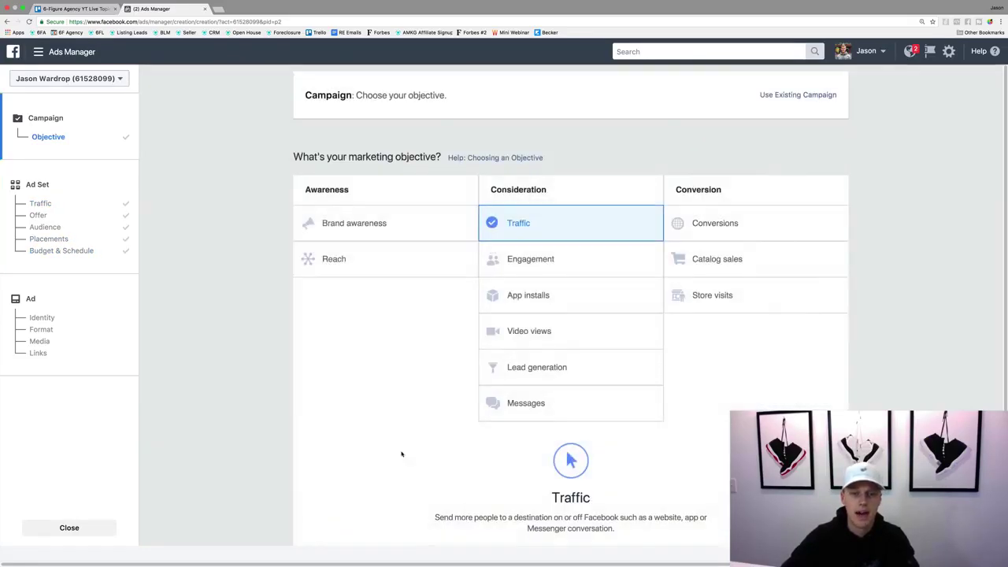
scroll(412, 444, "down", 5)
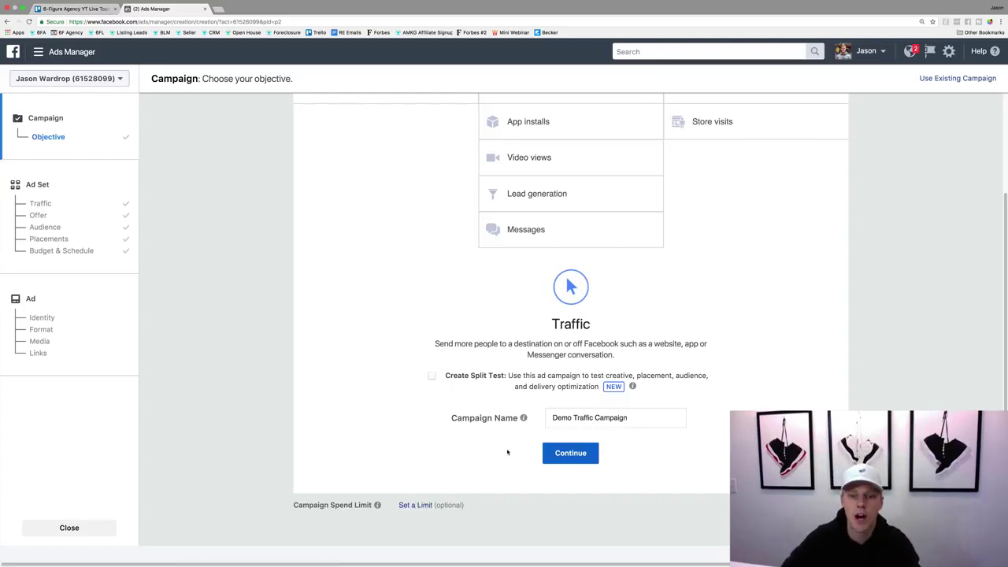
Step: Continue to the ad set, rename it "Demo Traffic Ad Set -", and check its potential reach
left_click(572, 453)
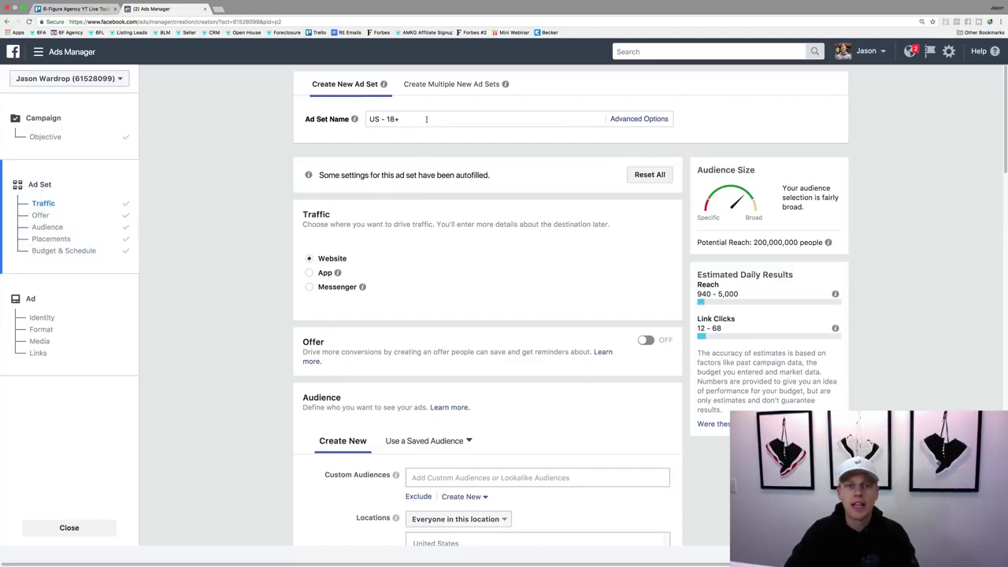
left_click(375, 113)
type("Demo T")
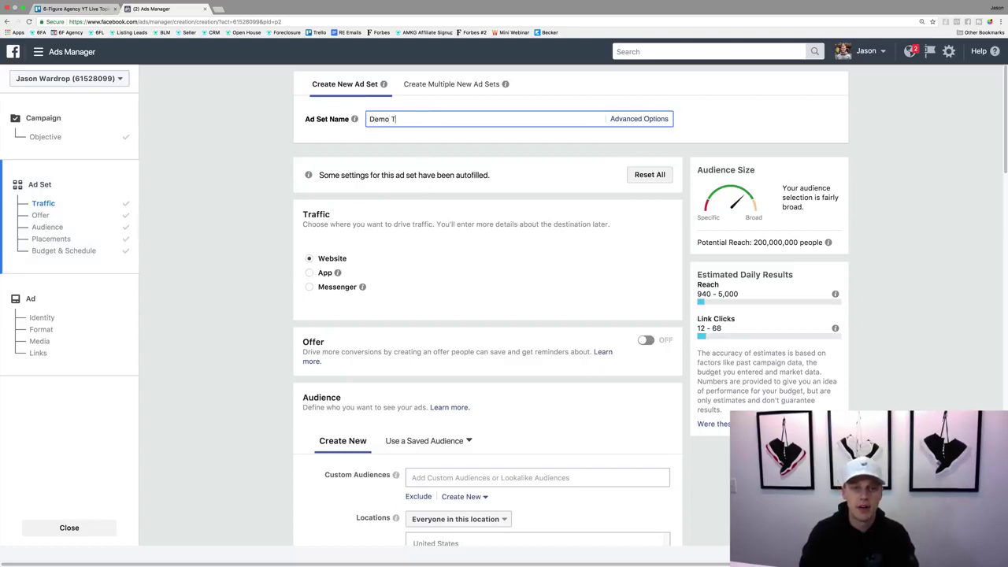
type("raffic A")
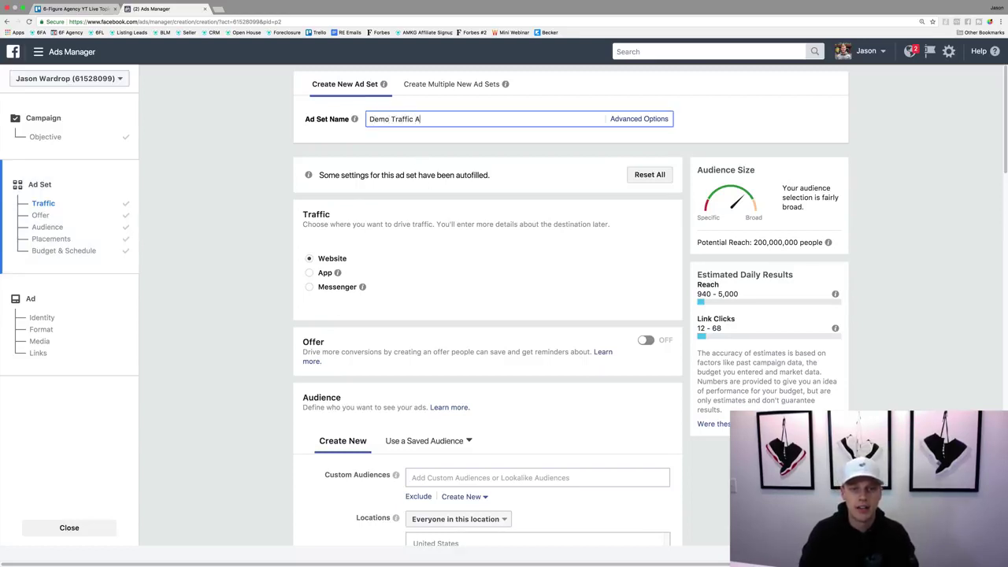
type("d Set -")
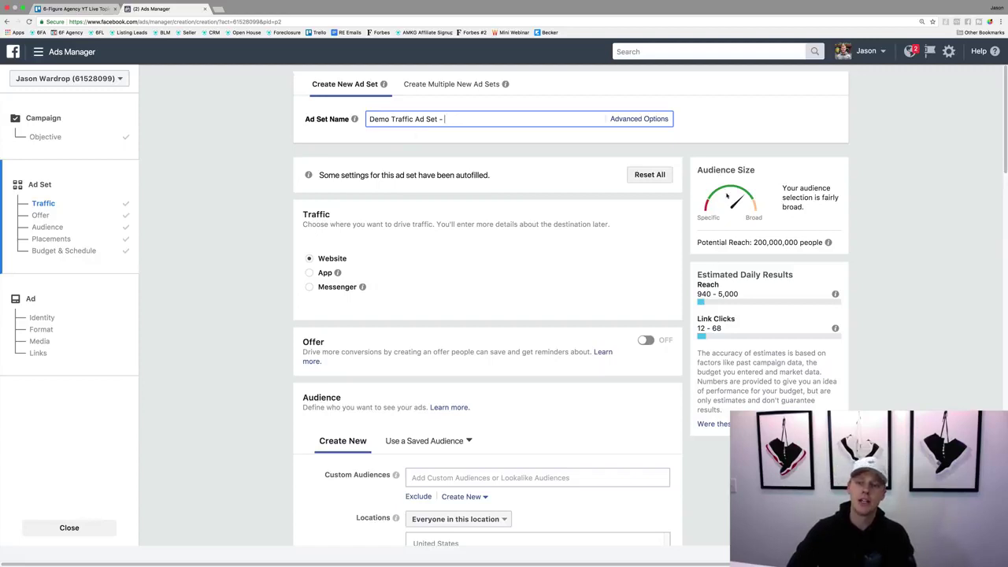
left_click_drag(755, 242, 798, 239)
left_click(797, 239)
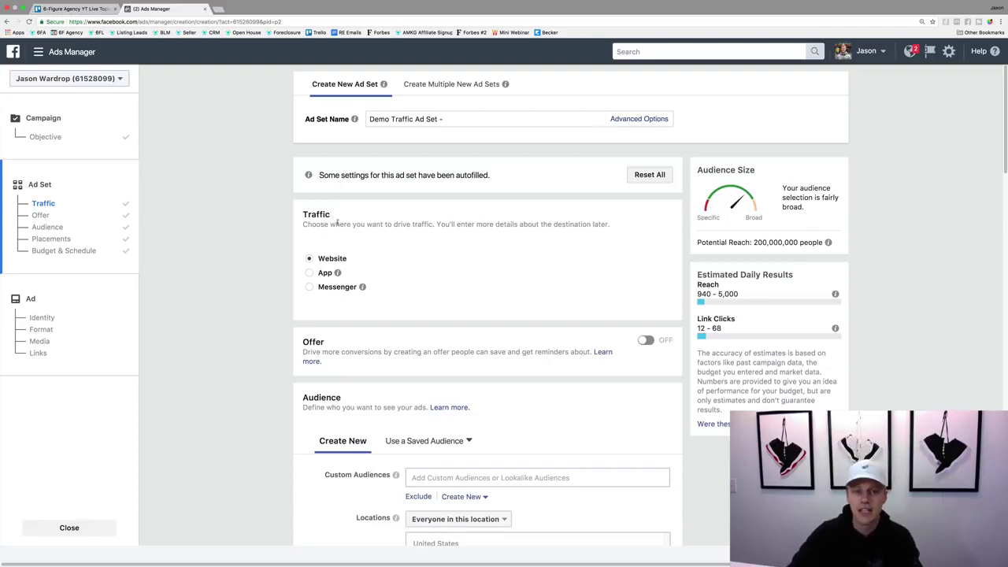
Step: Replace United States with Orlando, Florida as the targeted location in the ad set's audience
scroll(328, 286, "down", 2)
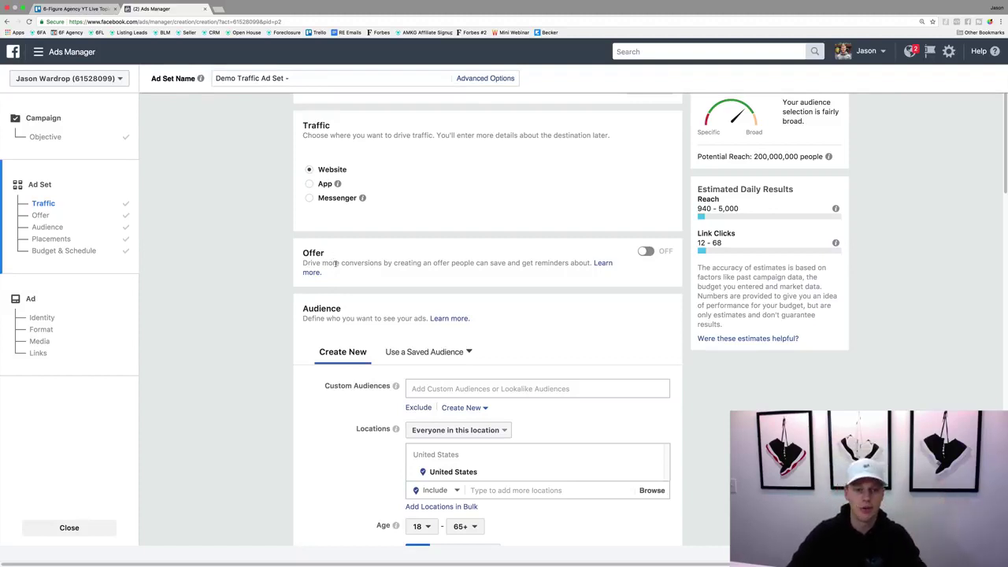
scroll(342, 340, "down", 2)
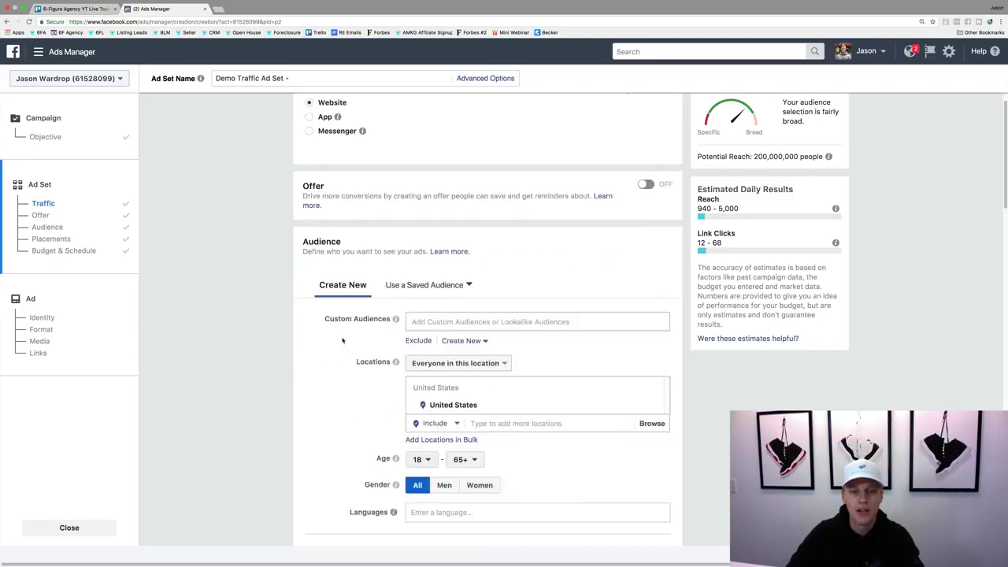
scroll(342, 340, "down", 2)
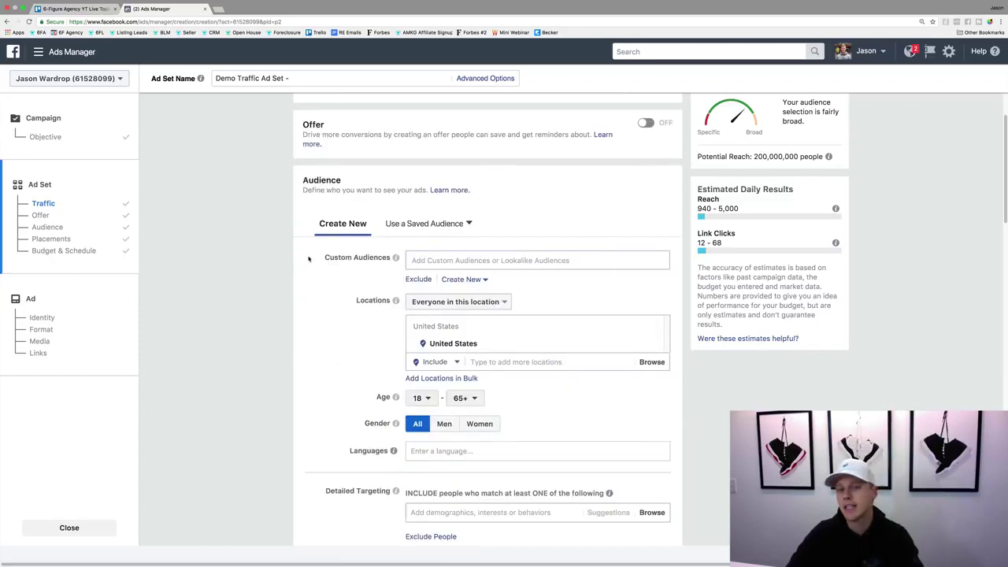
left_click_drag(319, 259, 392, 259)
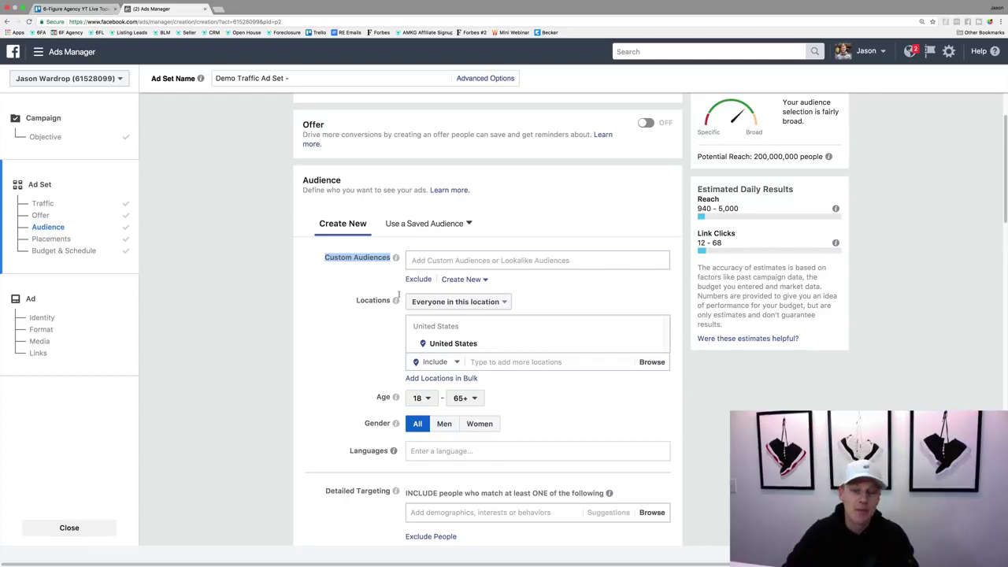
mouse_move(654, 347)
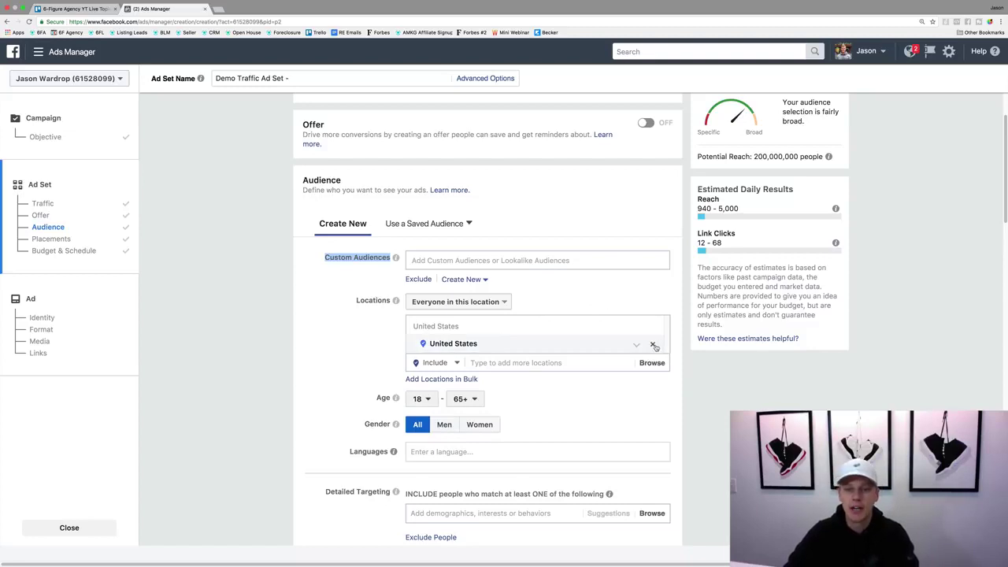
left_click(654, 347)
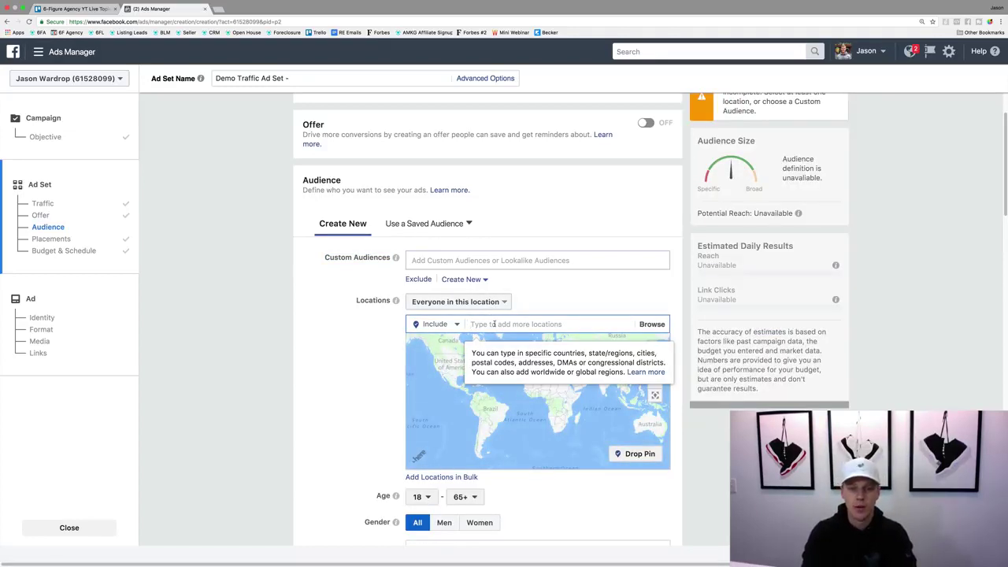
type("Orlando Fl")
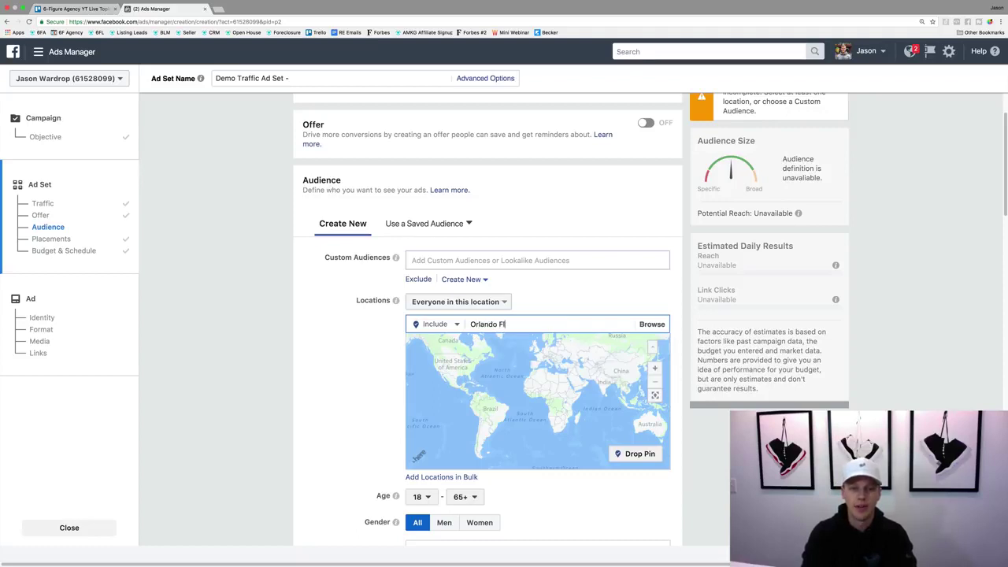
type("orida")
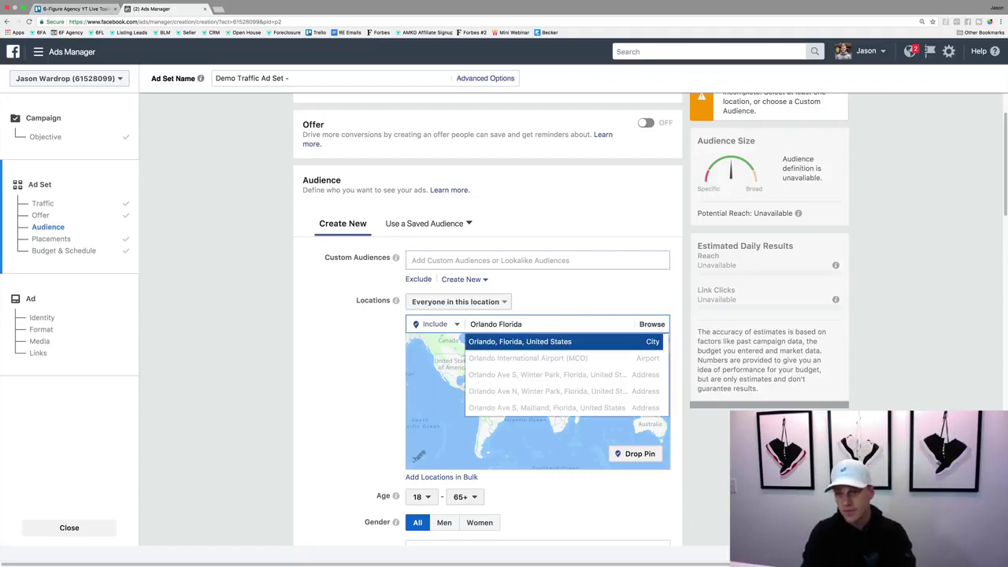
key("Return")
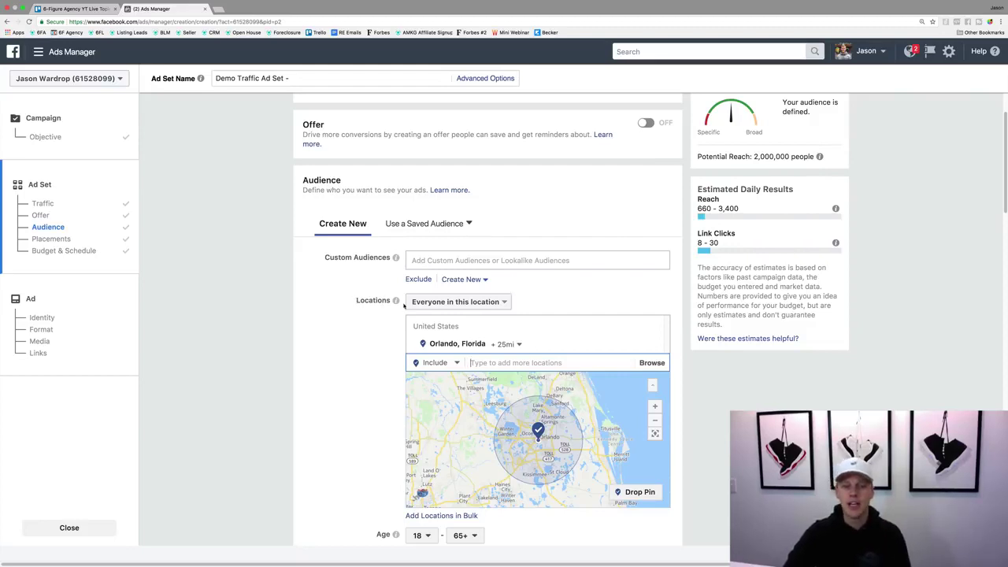
Step: Restrict the location targeting to people who live in this location and check the potential reach
left_click(465, 302)
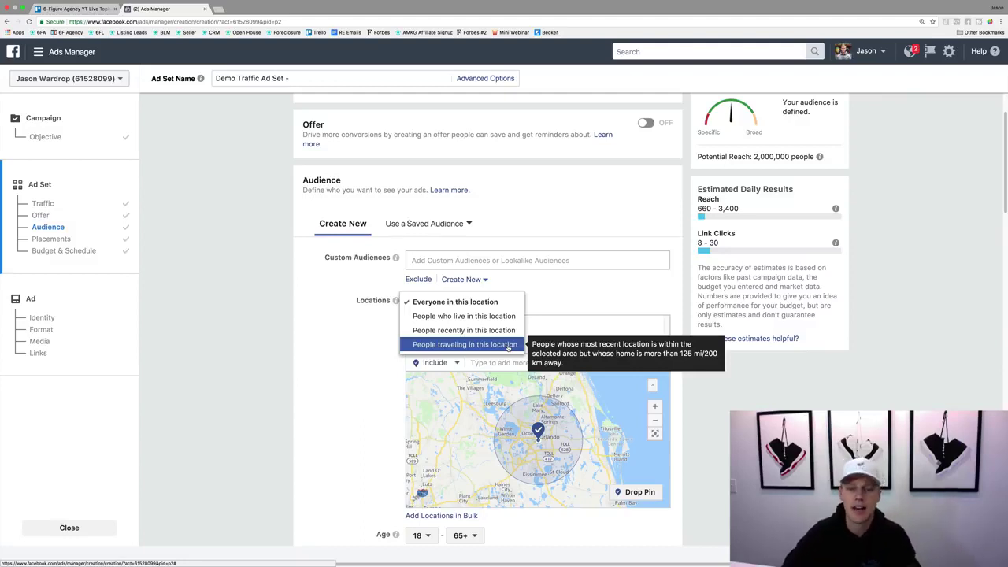
left_click(504, 317)
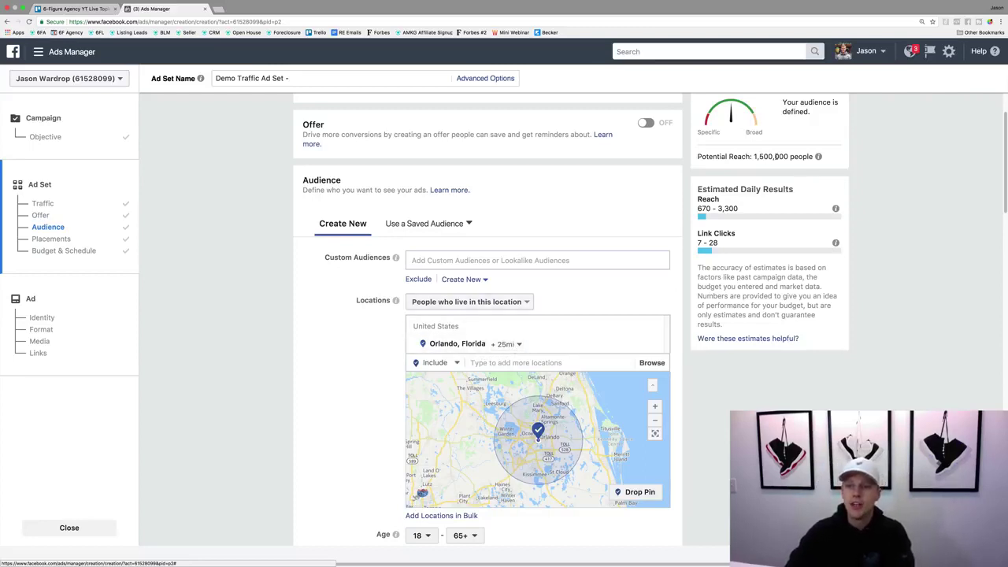
left_click_drag(755, 156, 791, 156)
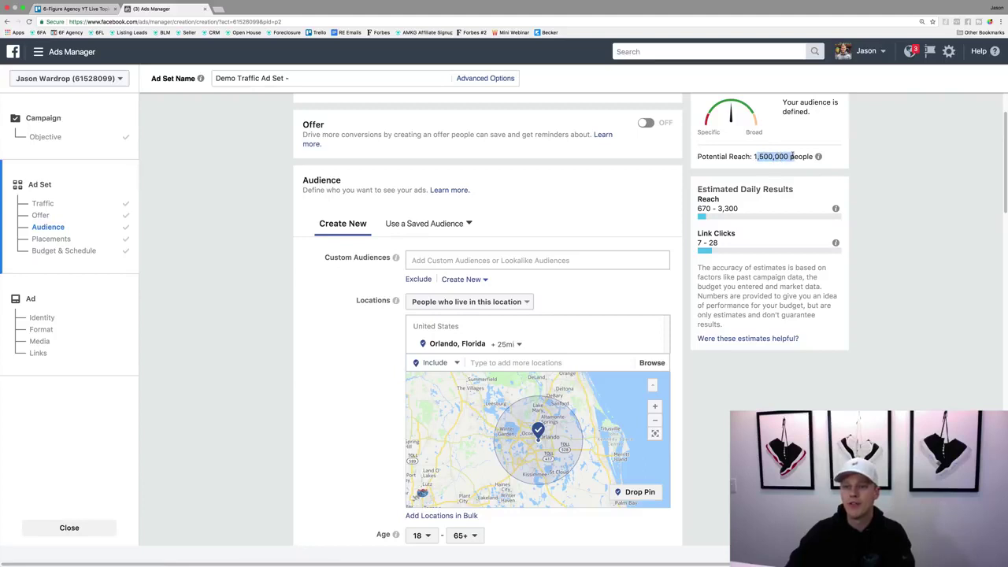
left_click(792, 156)
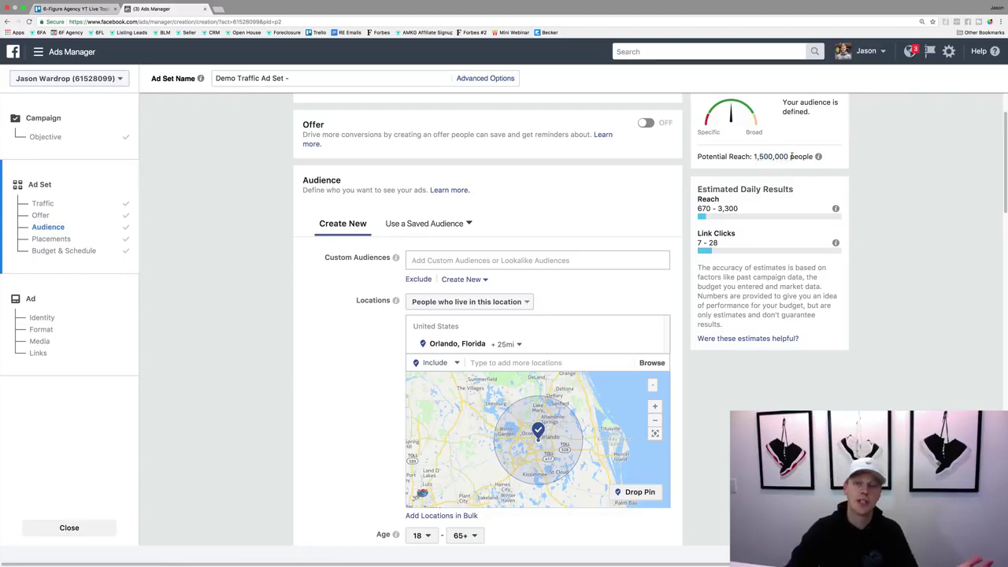
Step: Try targeting the current city only for Orlando, and switch back to cities within a radius
left_click(508, 344)
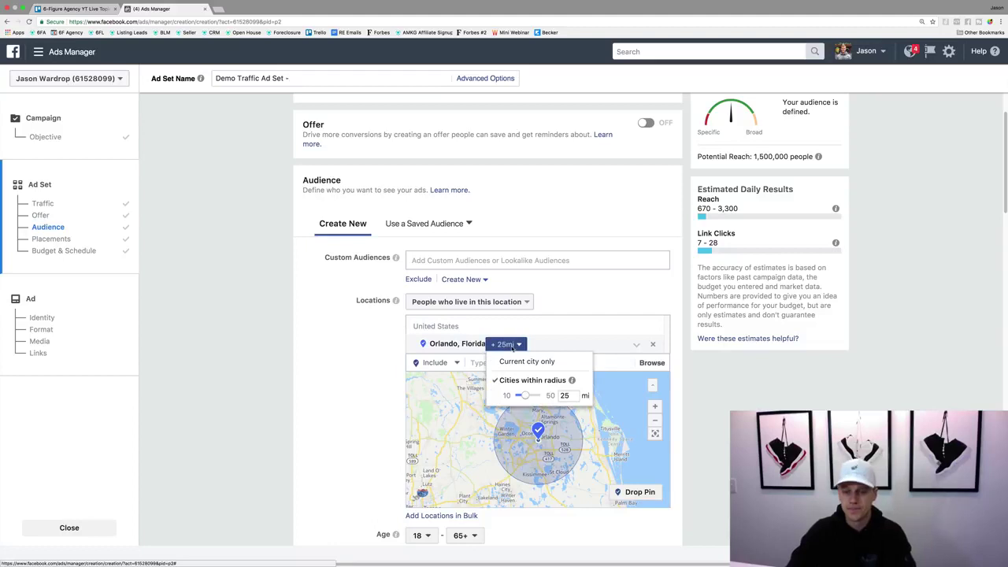
left_click(528, 362)
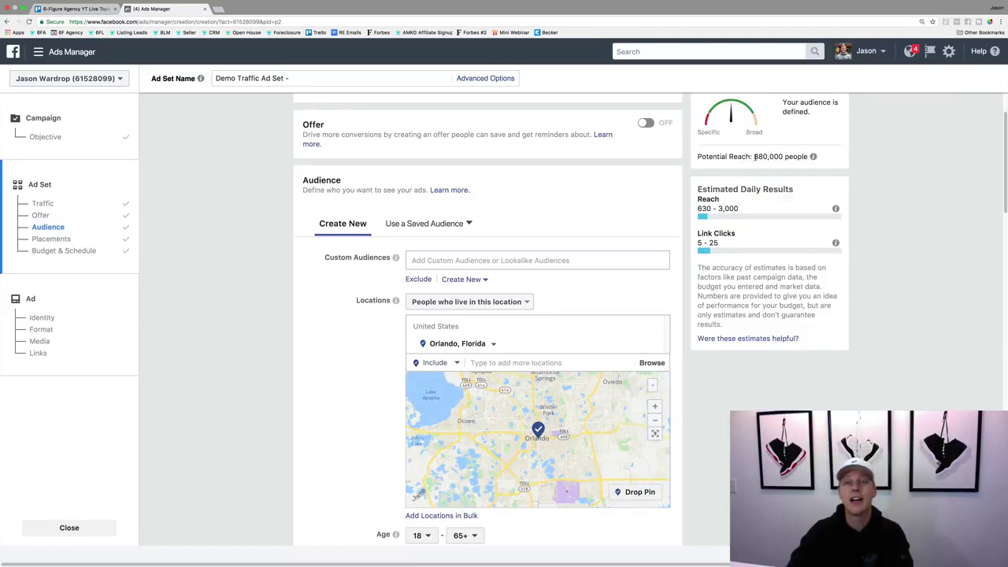
left_click(494, 344)
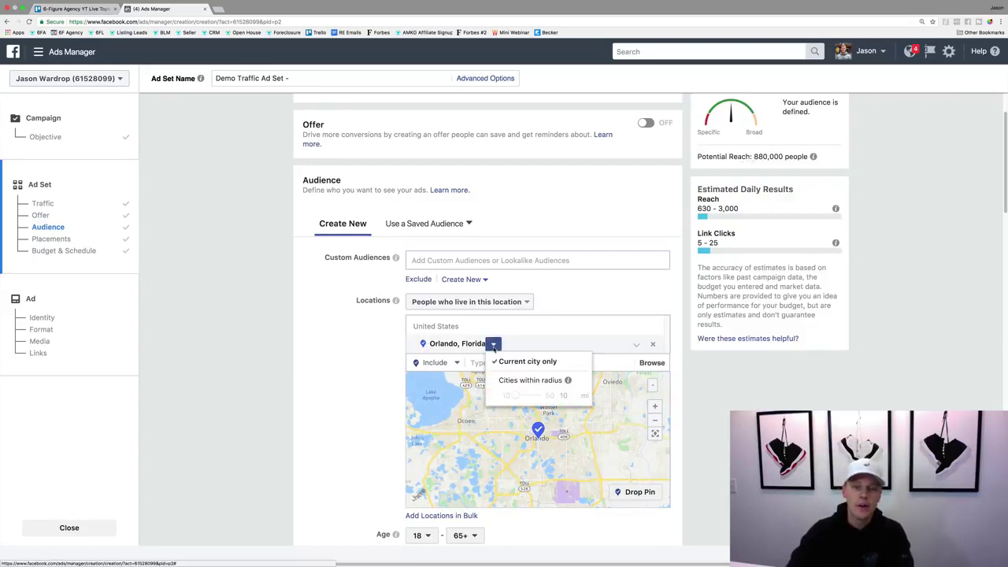
left_click(514, 379)
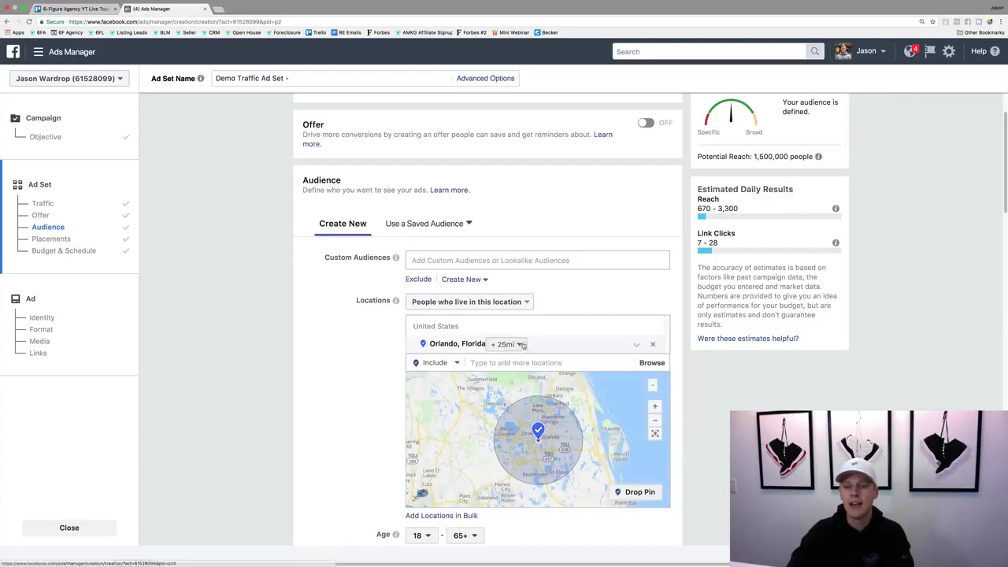
Step: Reduce the targeting radius around Orlando to 10 miles
left_click(506, 344)
mouse_move(526, 396)
left_mouse_down()
mouse_move(541, 395)
mouse_move(507, 395)
left_mouse_up()
left_click(517, 381)
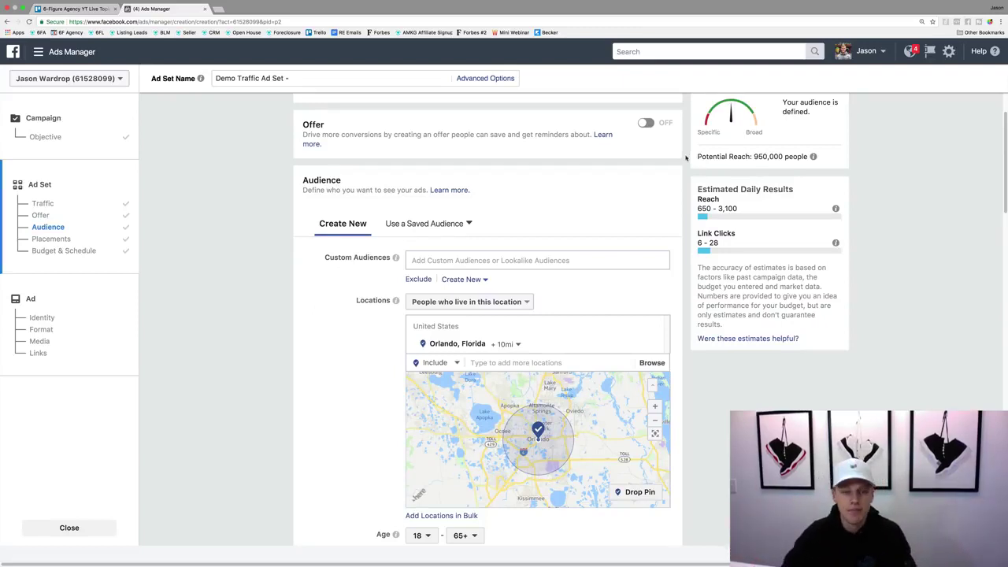
Step: Set the audience's minimum age to 26 and check the potential reach
scroll(344, 308, "down", 2)
scroll(344, 308, "down", 5)
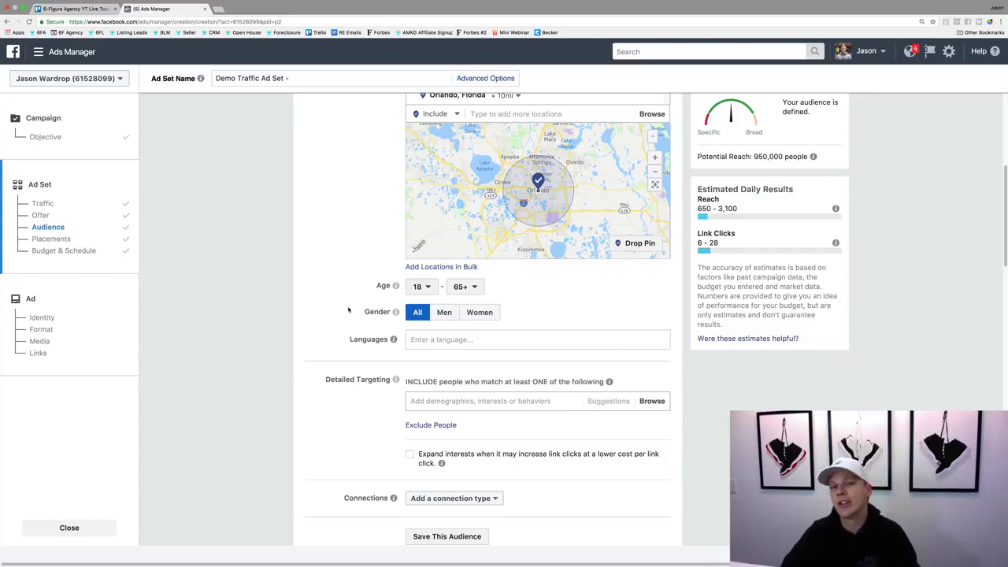
left_click(416, 288)
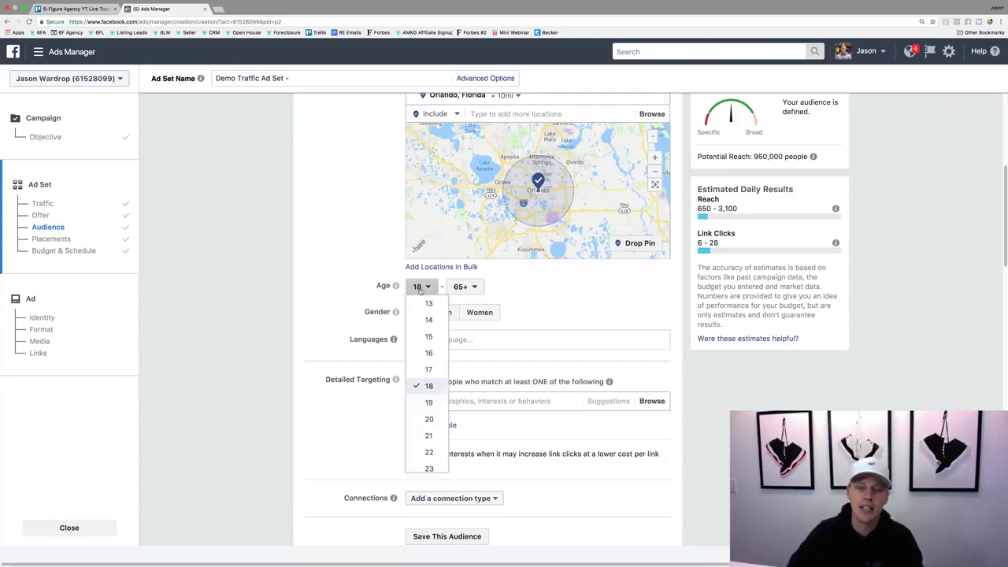
scroll(424, 389, "down", 3)
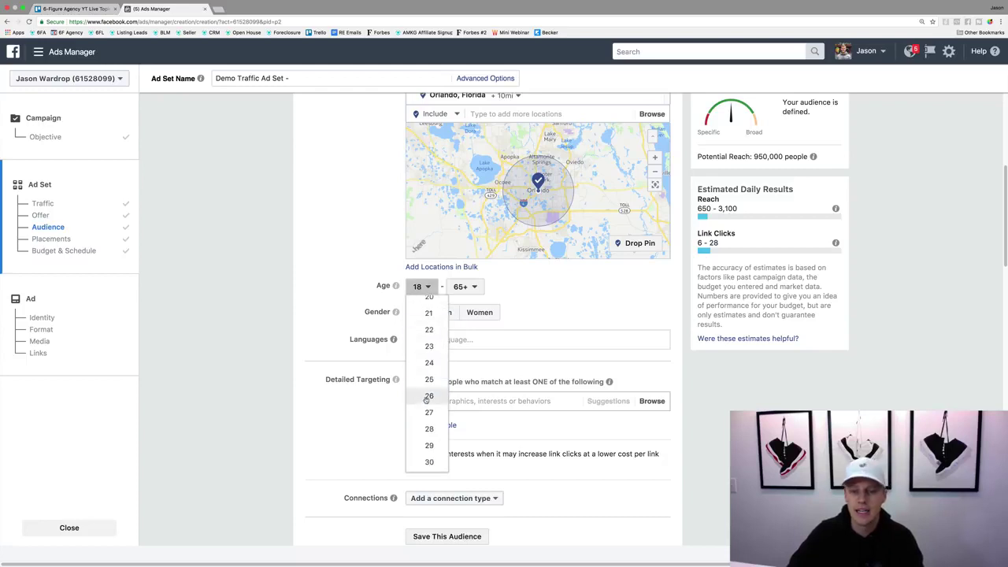
left_click(427, 396)
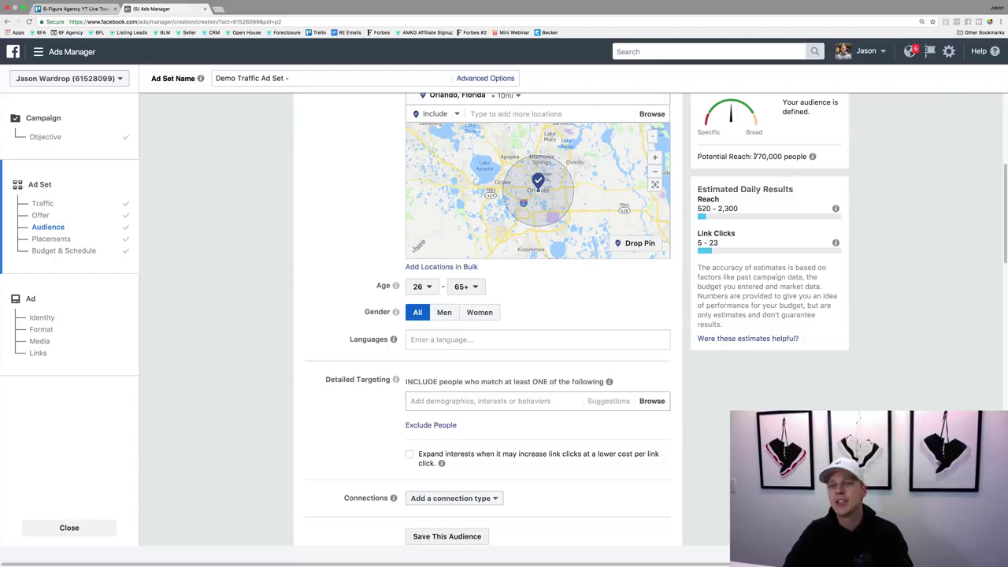
left_click_drag(754, 156, 769, 157)
left_click(769, 157)
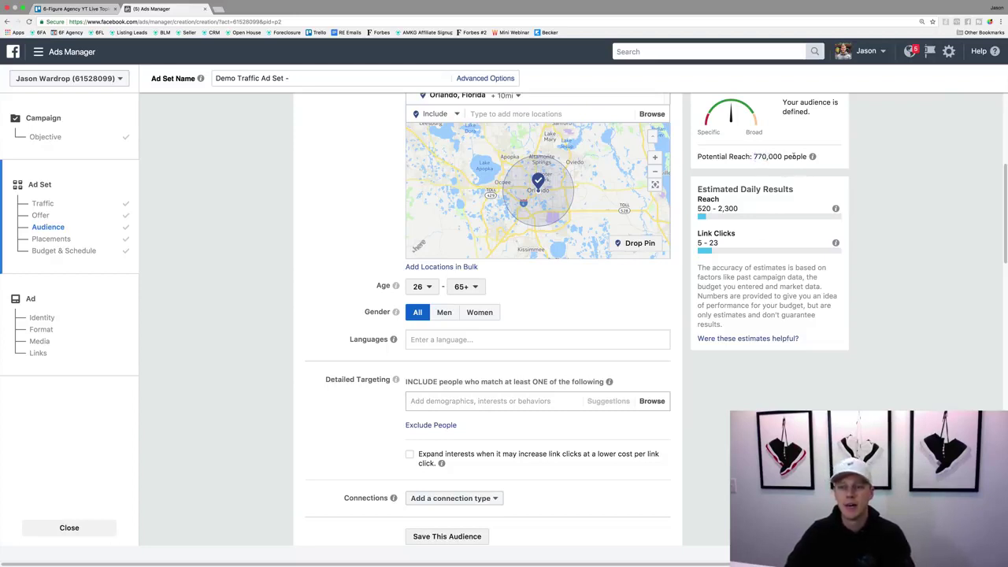
Step: Try limiting the audience's language to English (All), and remove that language again
left_click(445, 338)
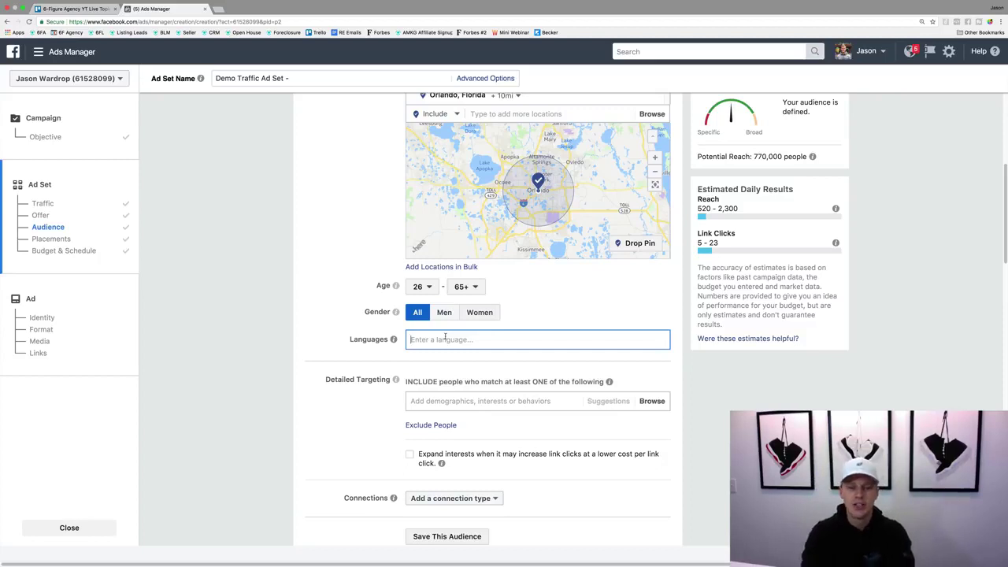
type("eng")
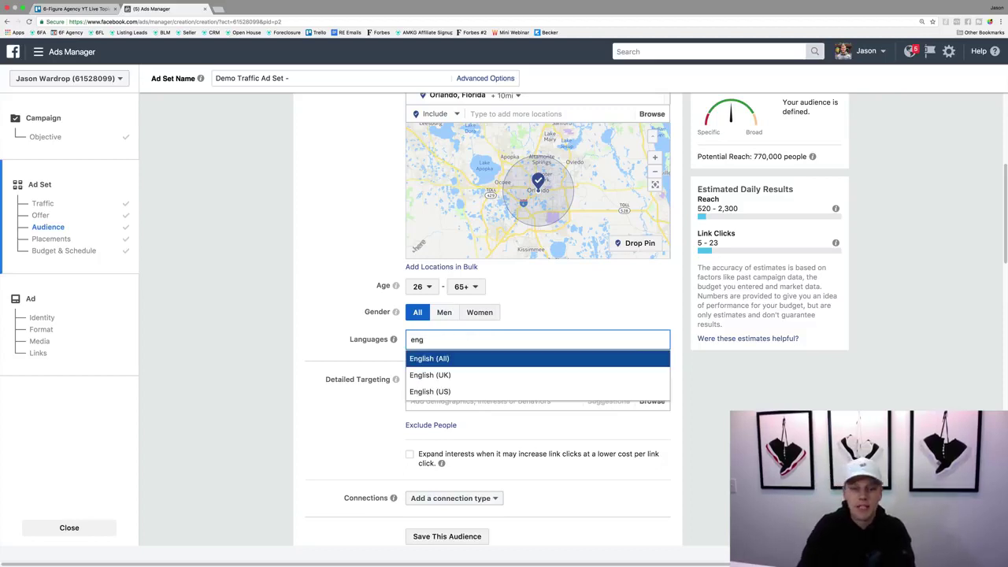
key("Return")
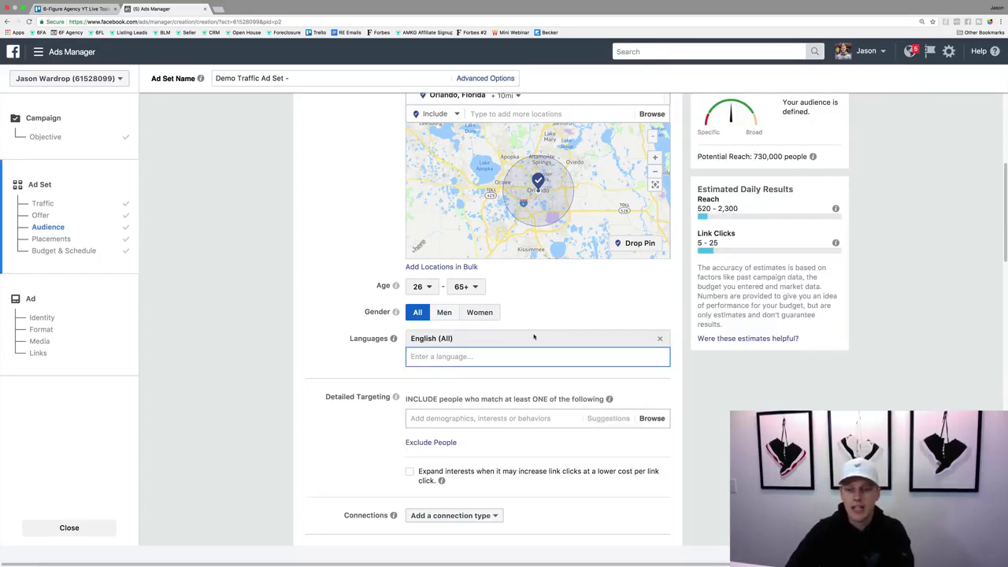
left_click(660, 337)
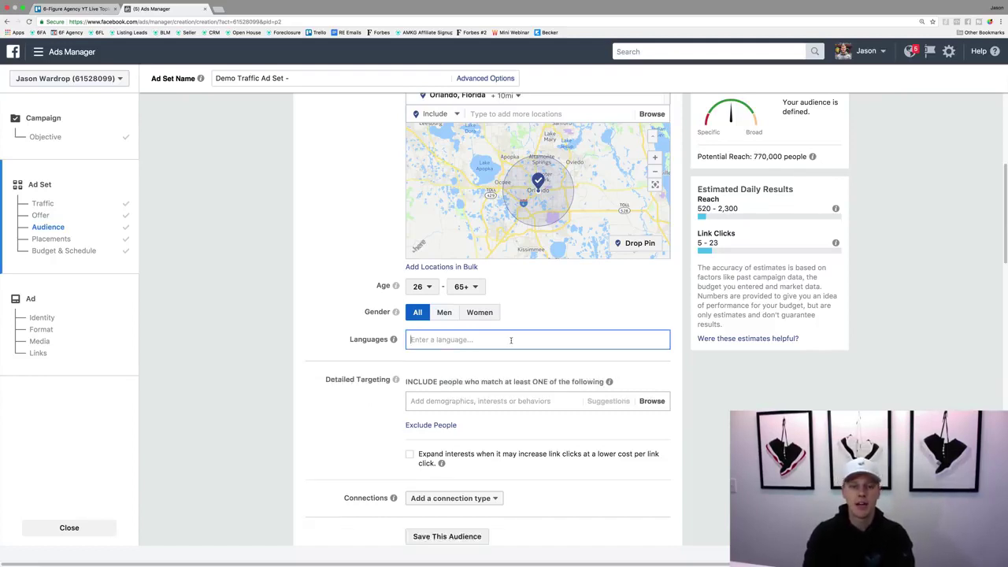
Step: Try limiting the audience's language to Spanish (All), check the potential reach, and remove that language again
type("spani")
key("Down")
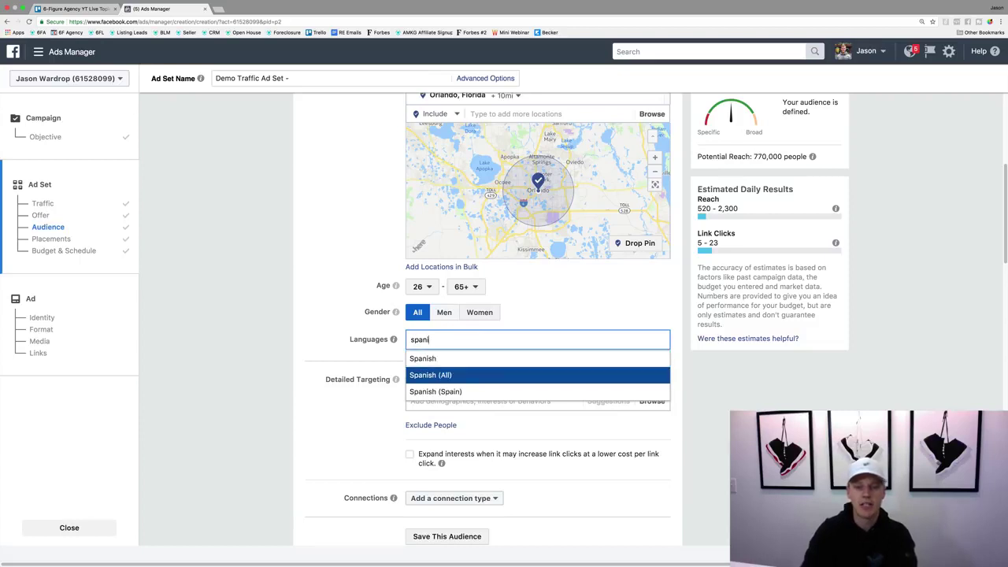
key("Return")
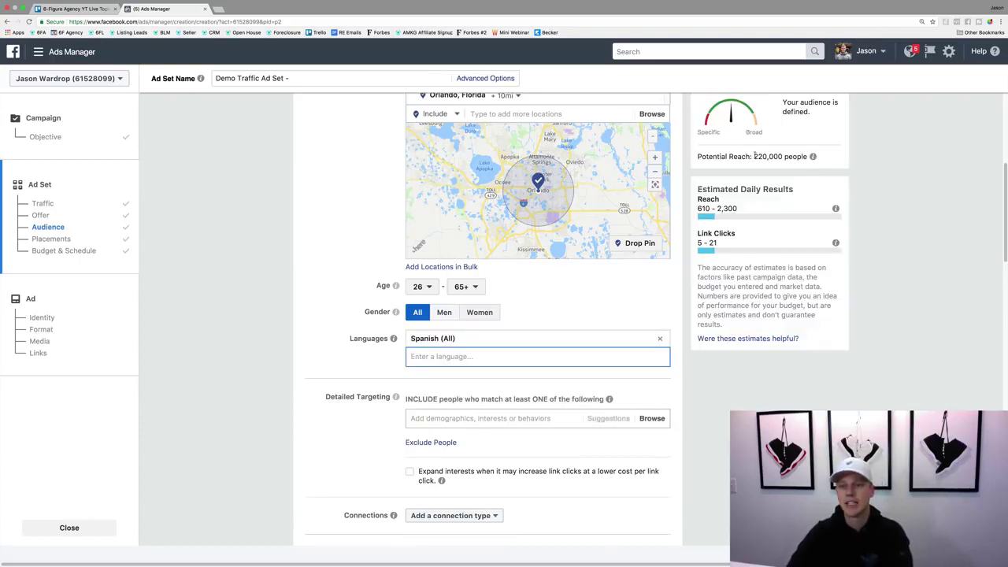
left_click_drag(754, 156, 768, 156)
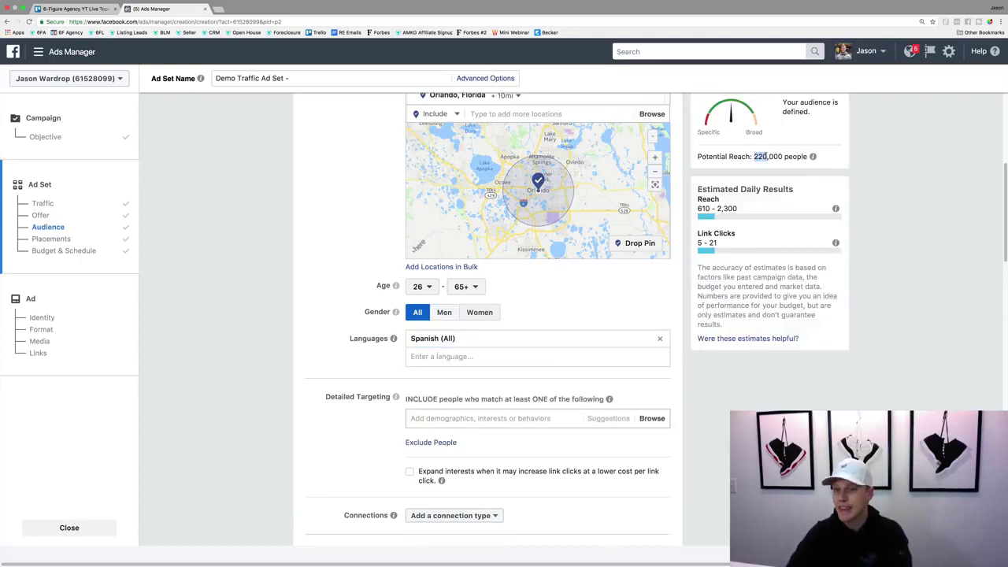
left_click(660, 338)
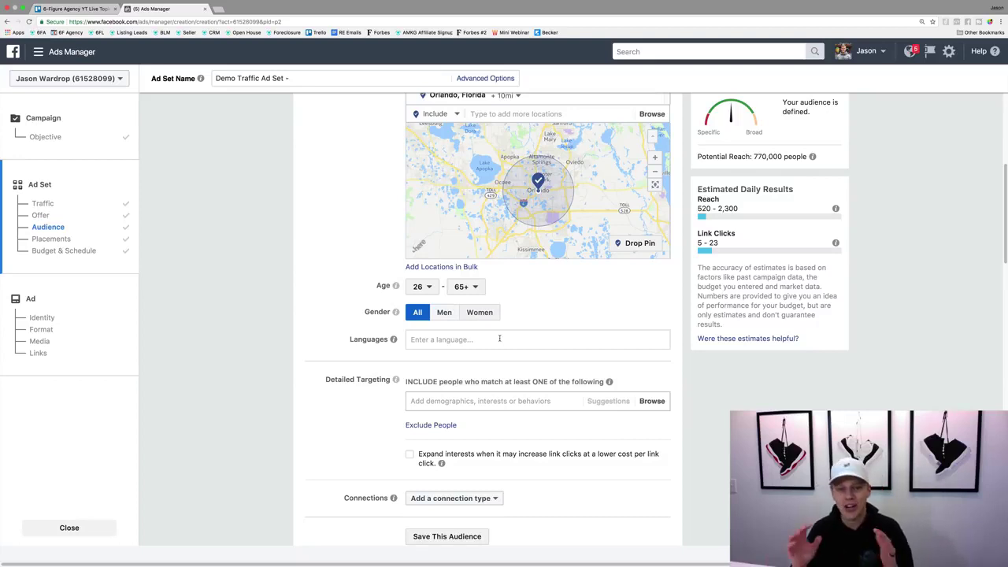
Step: Set the audience's language to English (All)
left_click(499, 338)
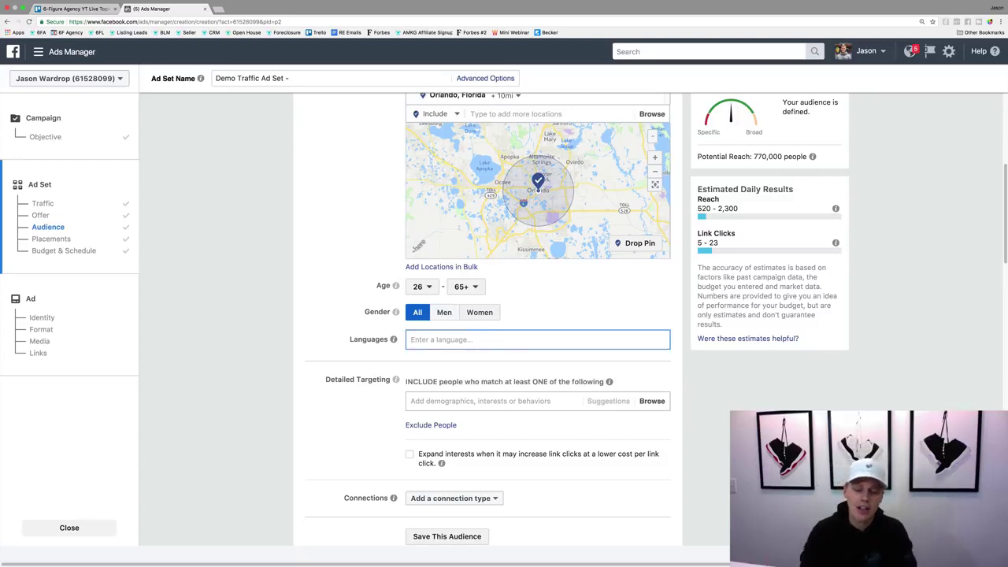
type("en")
key("Return")
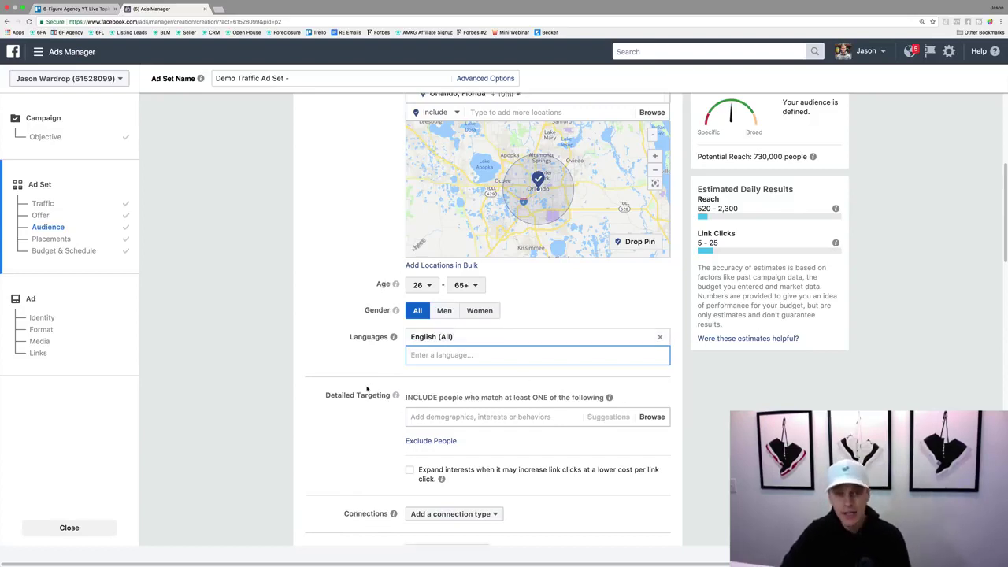
Step: Browse the detailed targeting demographics and examine the education level options
scroll(402, 390, "down", 2)
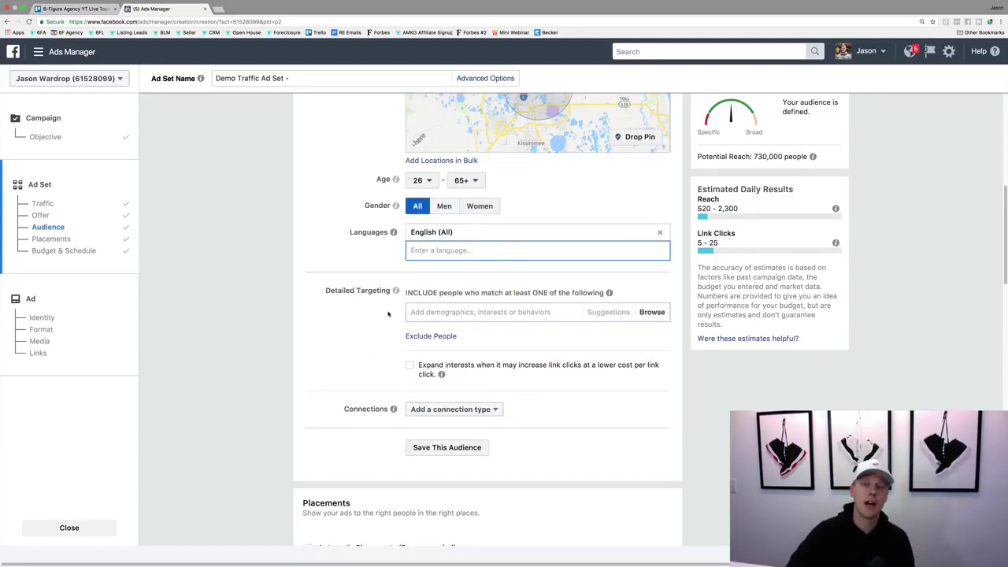
left_click(454, 311)
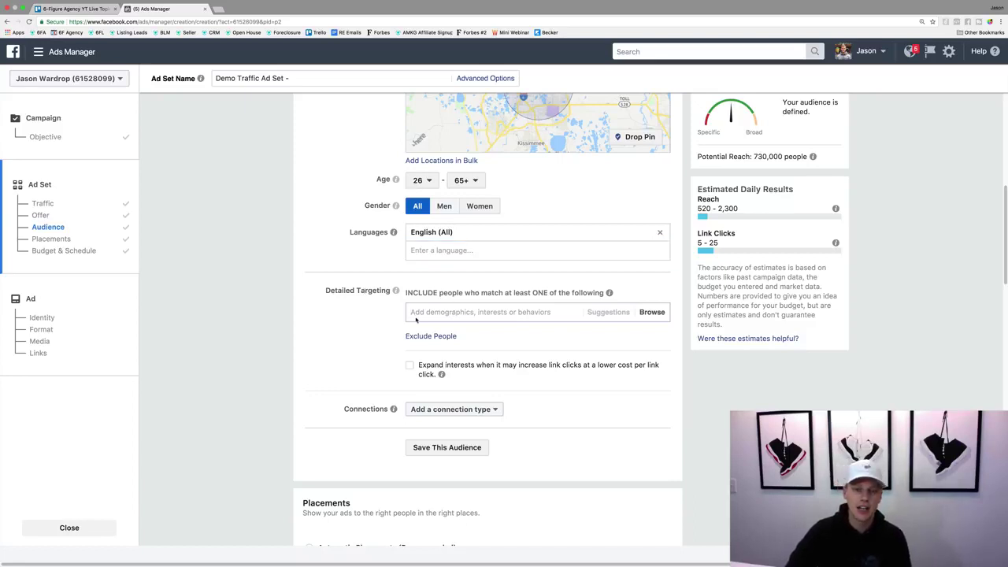
left_click(440, 311)
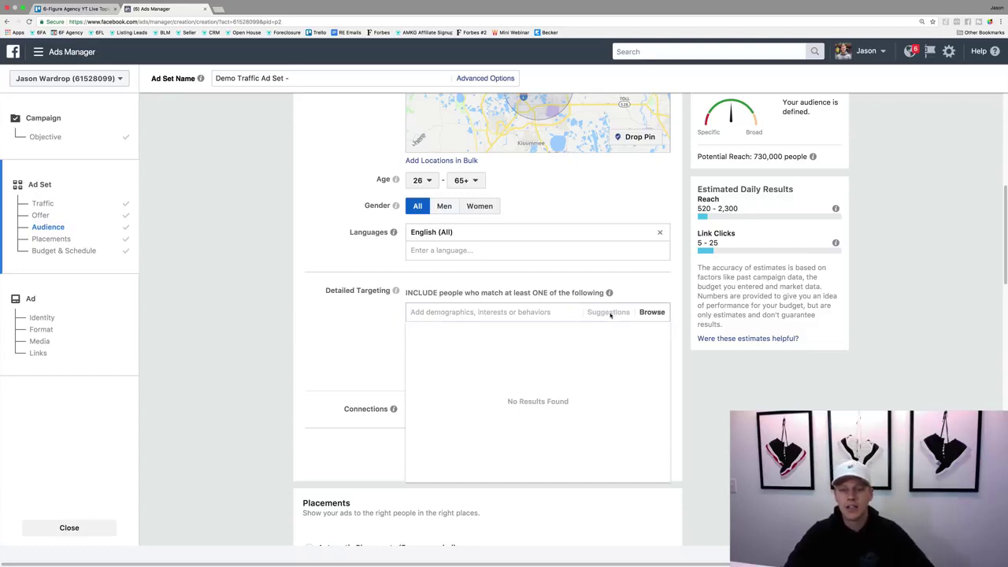
left_click(653, 312)
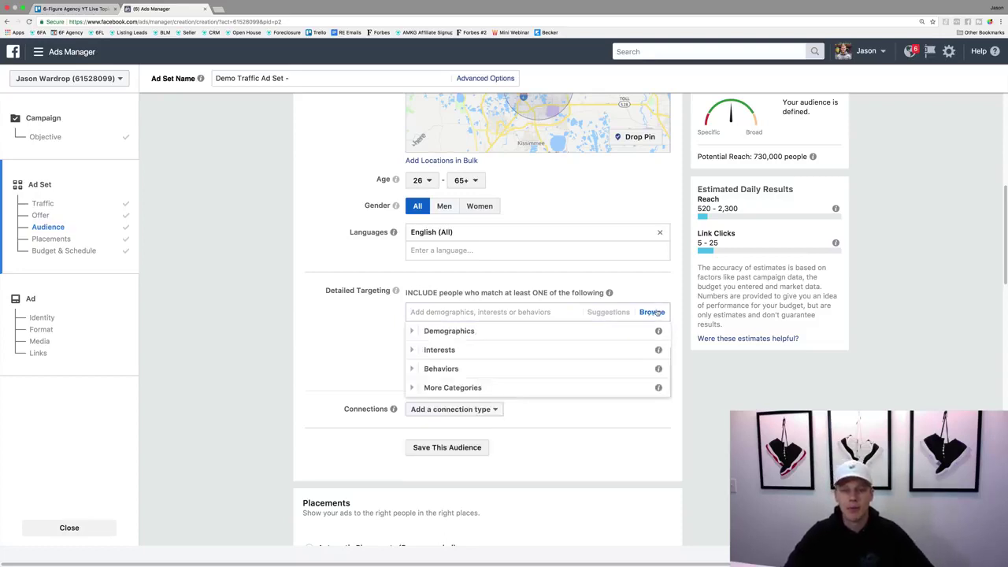
left_click(411, 332)
left_click(418, 349)
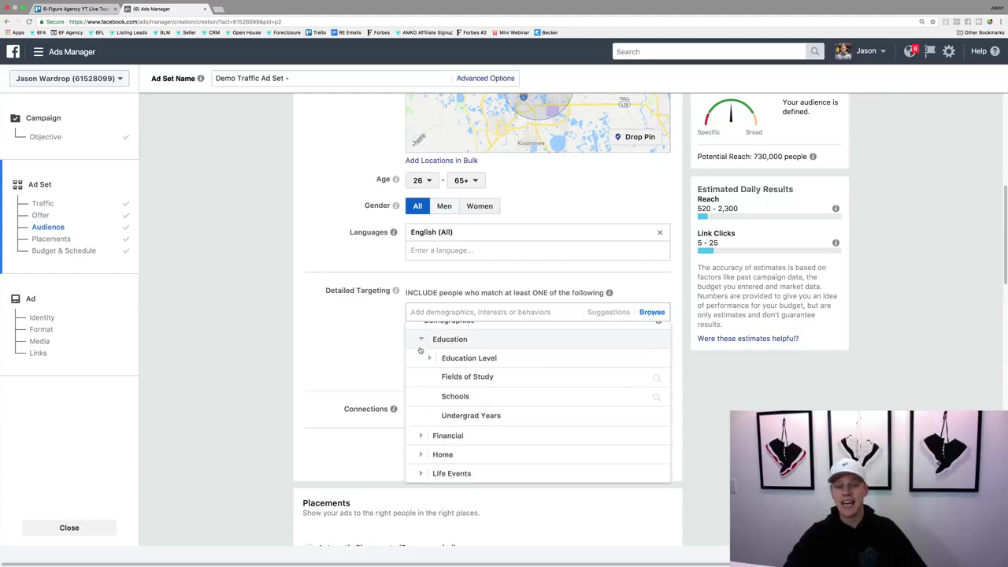
left_click(432, 348)
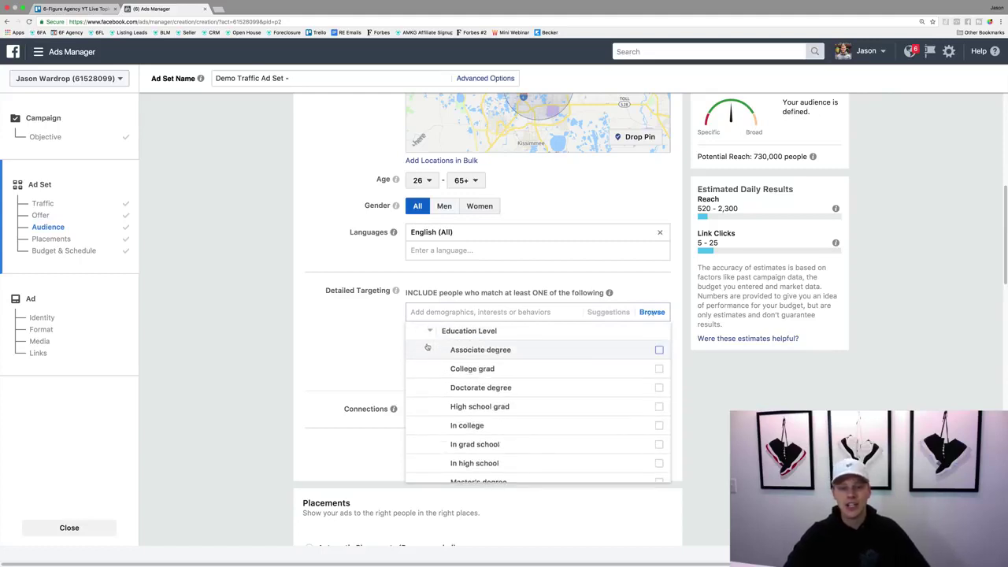
mouse_move(484, 368)
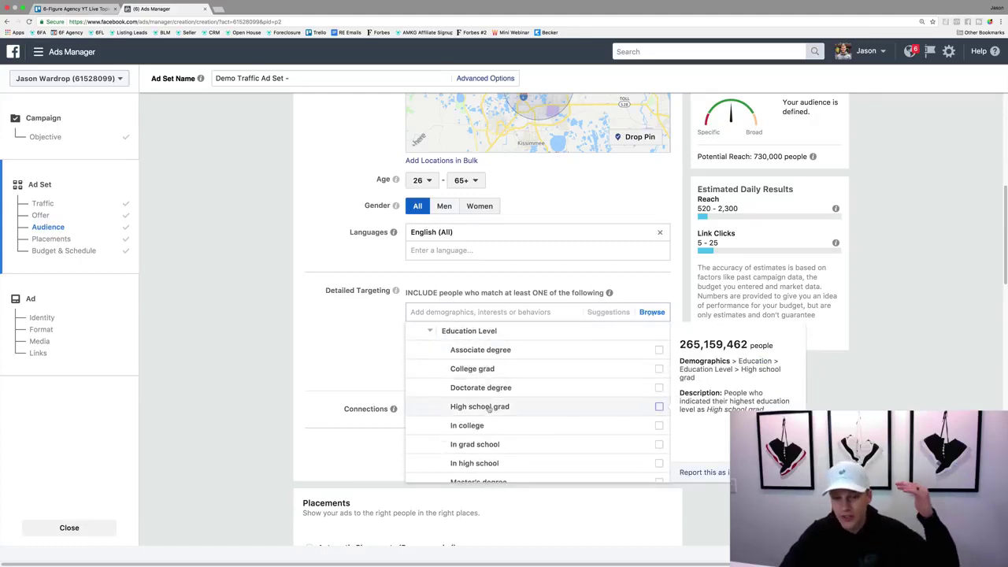
mouse_move(493, 425)
scroll(493, 424, "down", 3)
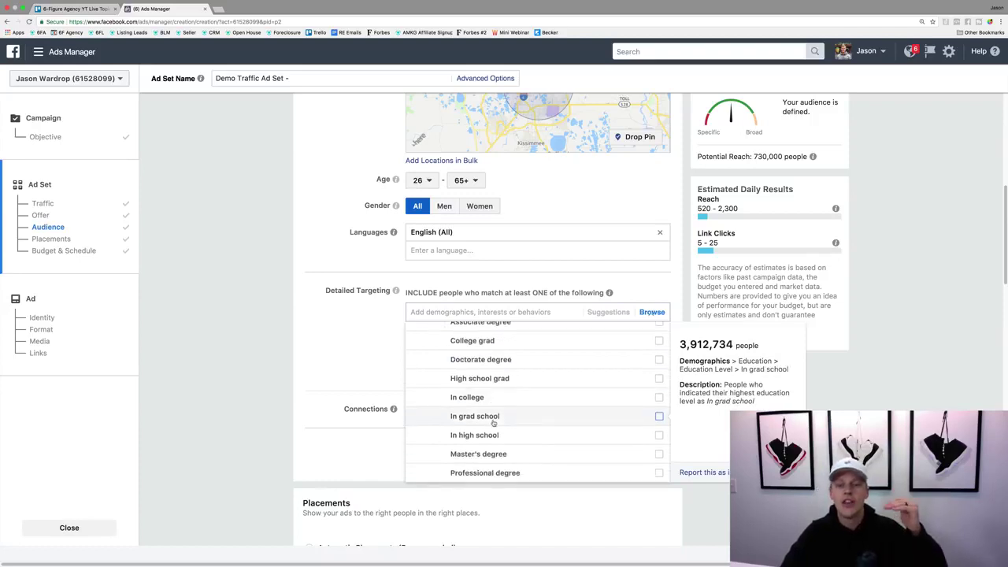
scroll(493, 425, "down", 6)
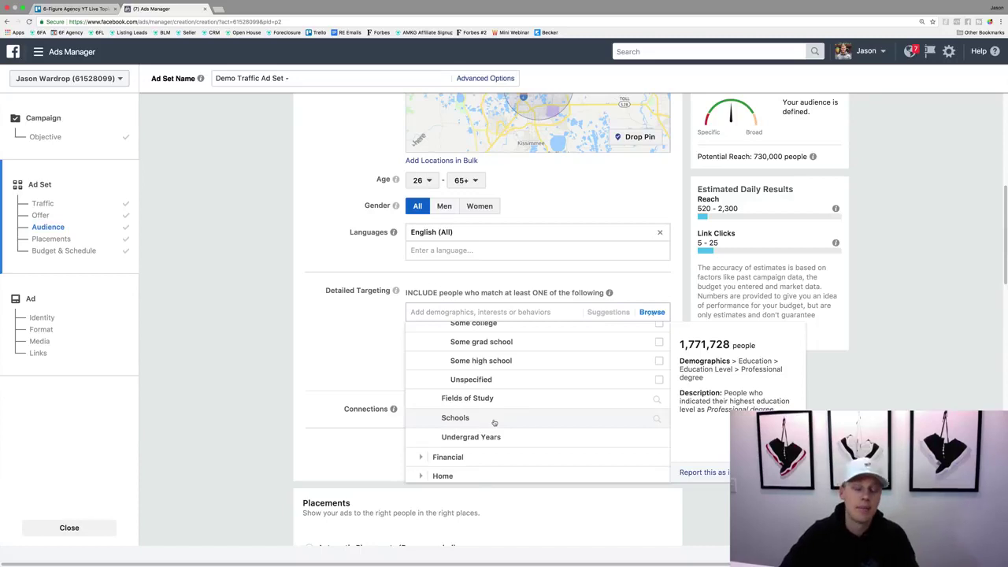
scroll(476, 422, "down", 2)
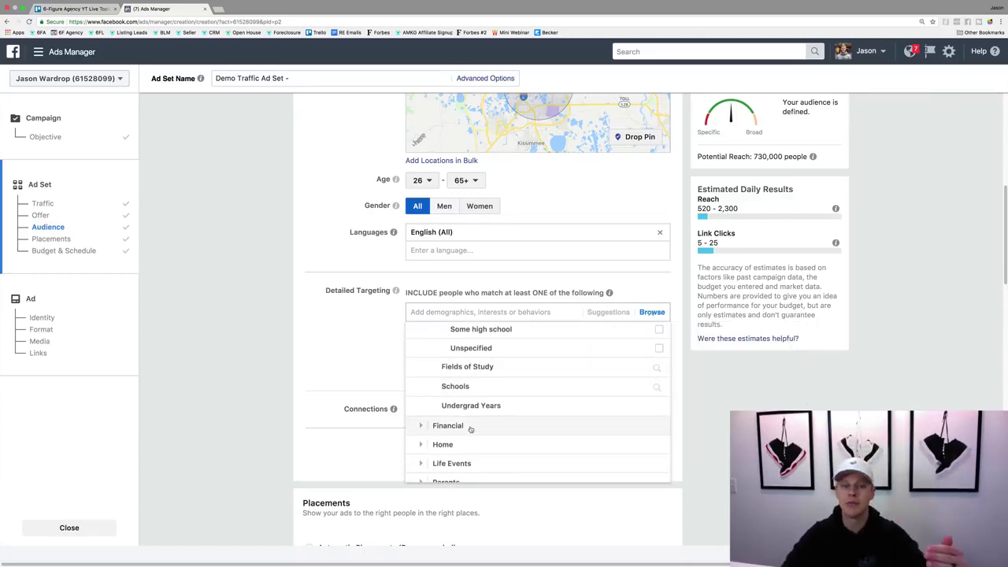
Step: Examine the income and net worth brackets among the financial demographics
left_click(418, 426)
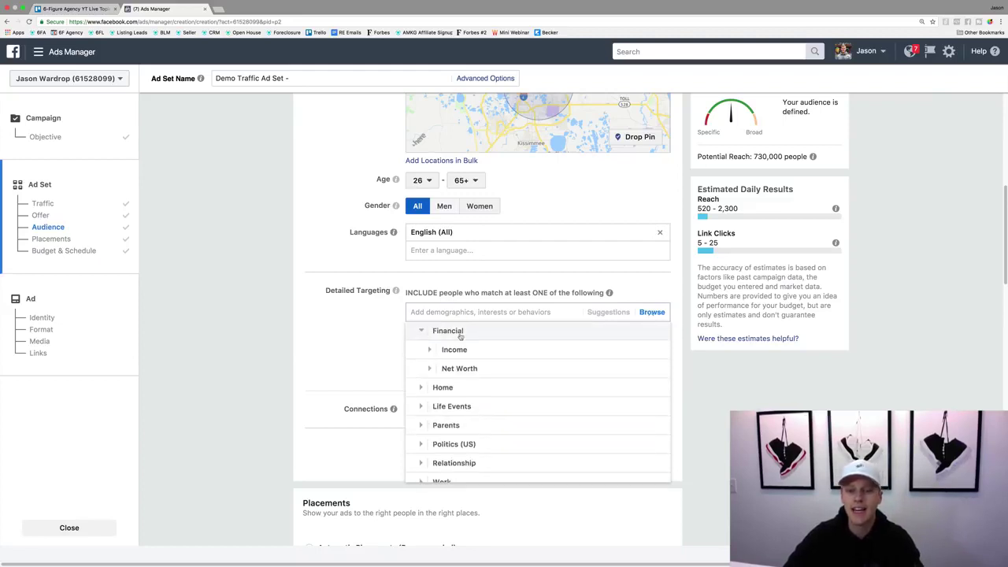
left_click(429, 352)
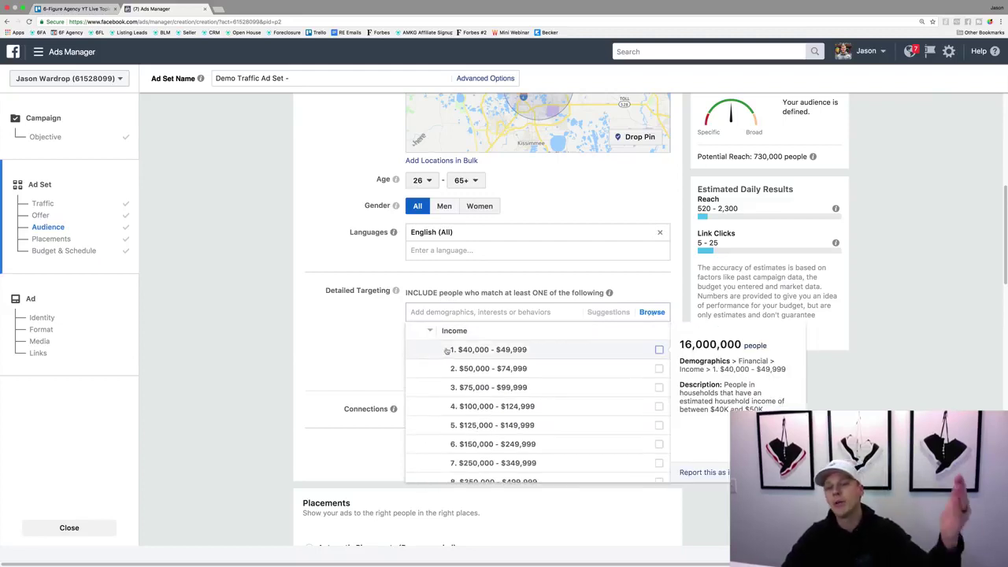
scroll(465, 376, "down", 3)
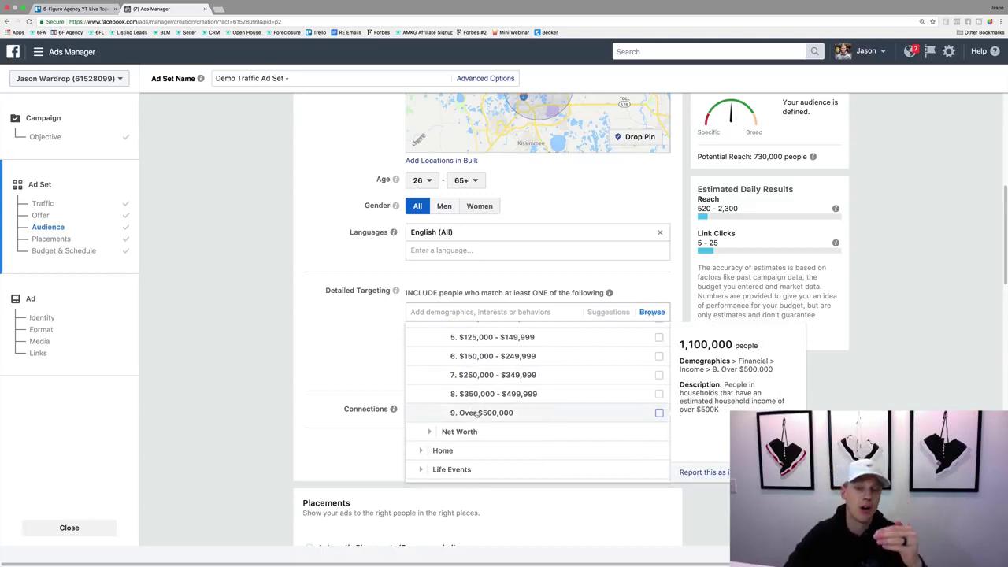
scroll(498, 404, "up", 1)
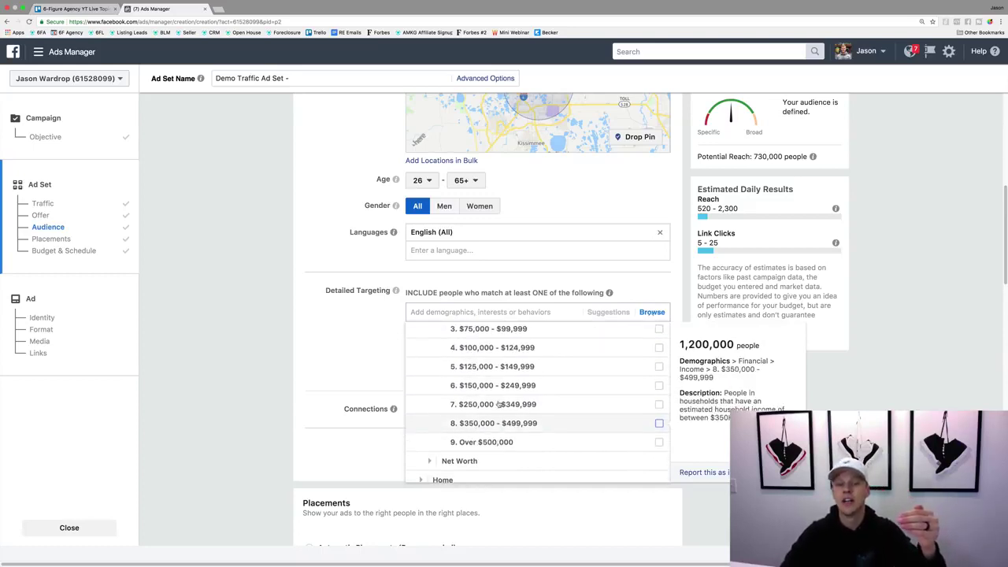
scroll(497, 404, "up", 3)
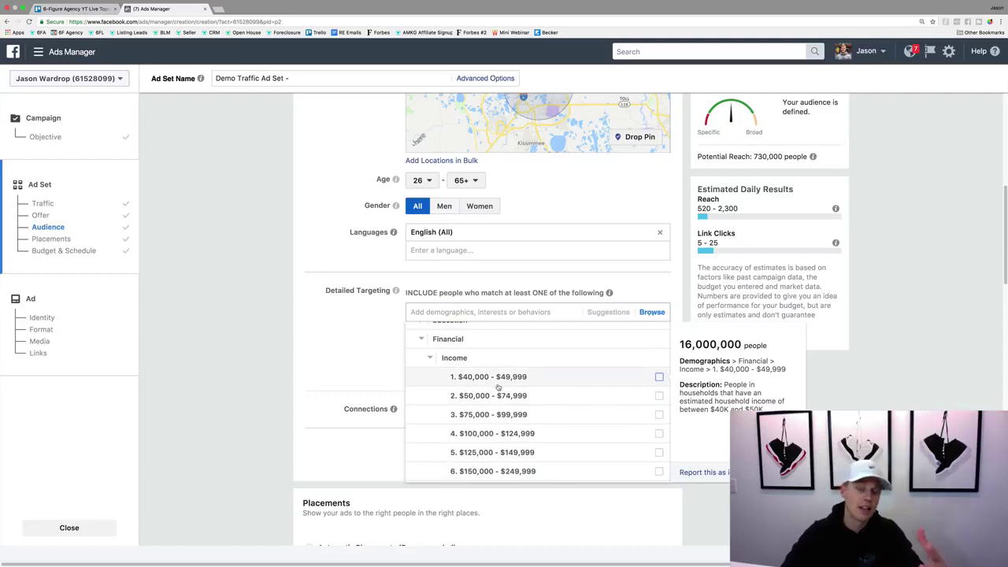
scroll(498, 394, "down", 3)
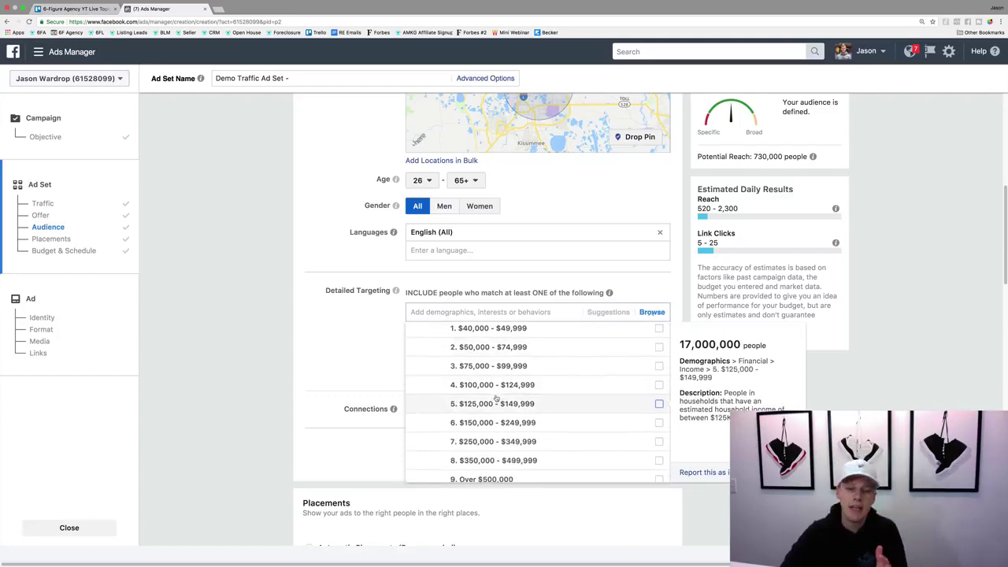
left_click(439, 445)
scroll(444, 441, "down", 2)
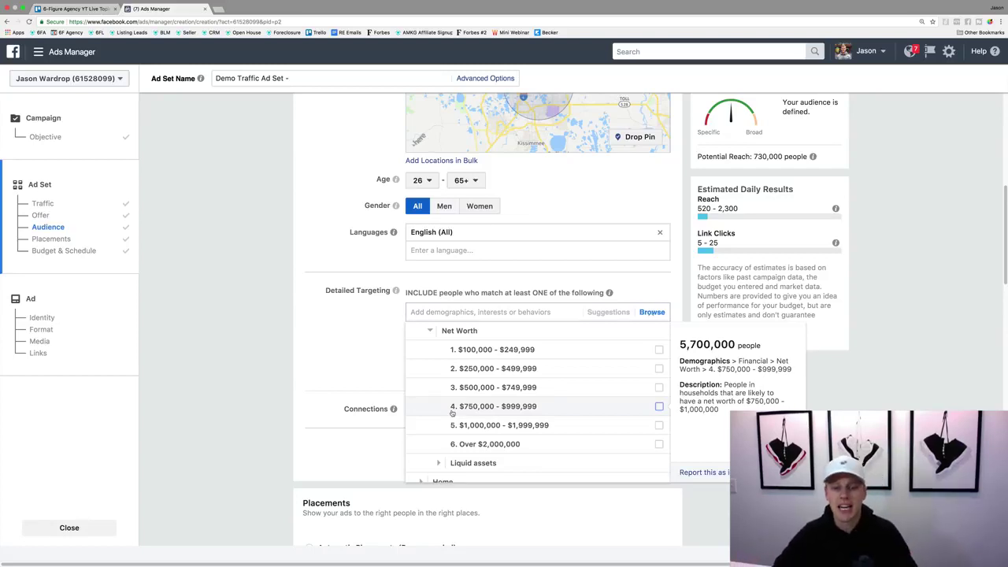
Step: Examine the home ownership options and the remaining demographic categories below them
scroll(452, 412, "down", 3)
left_click(422, 403)
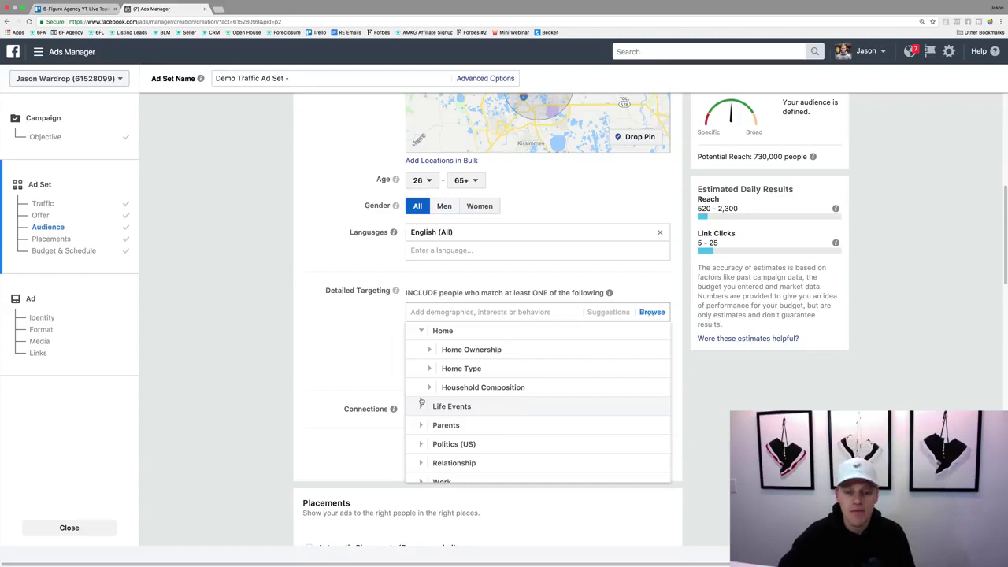
left_click(431, 350)
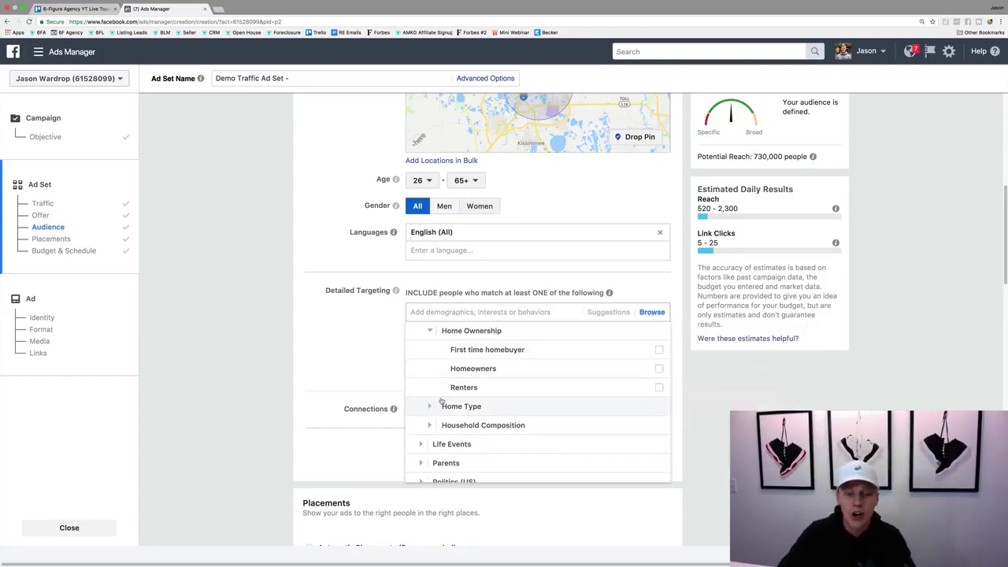
scroll(430, 402, "down", 2)
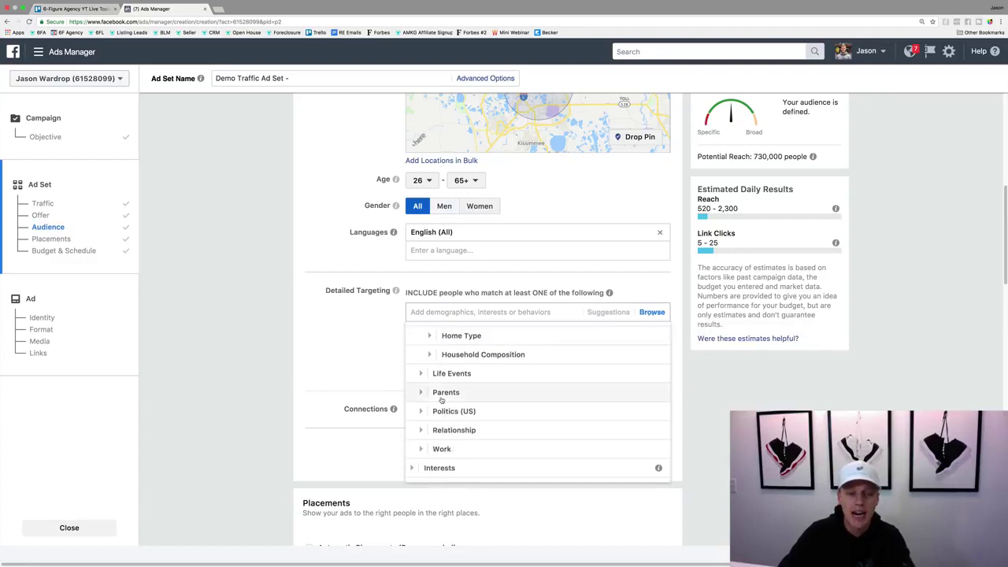
Step: Browse the interest categories in detailed targeting and examine the subcategories of Shopping and fashion
left_click(419, 467)
scroll(477, 394, "down", 2)
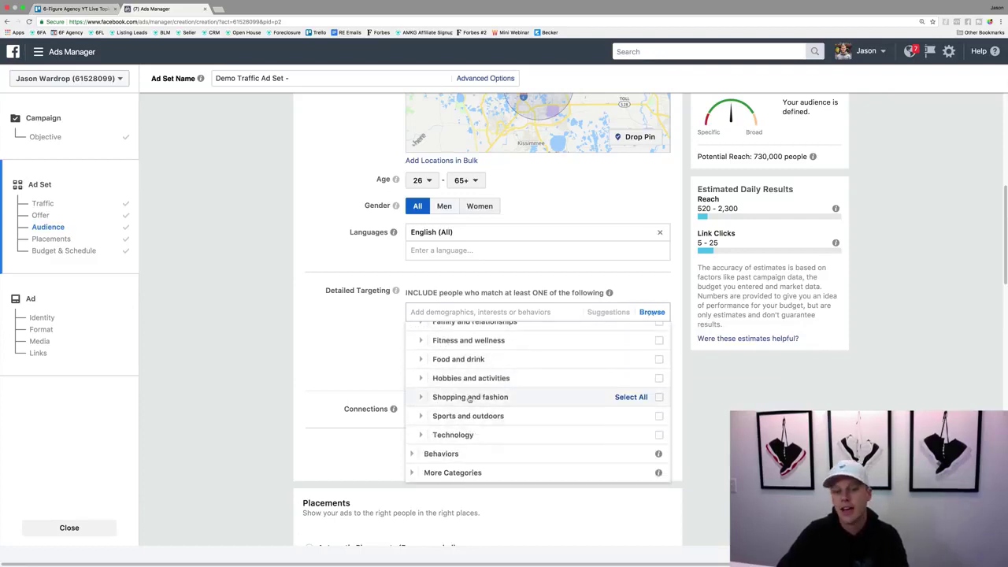
left_click(421, 398)
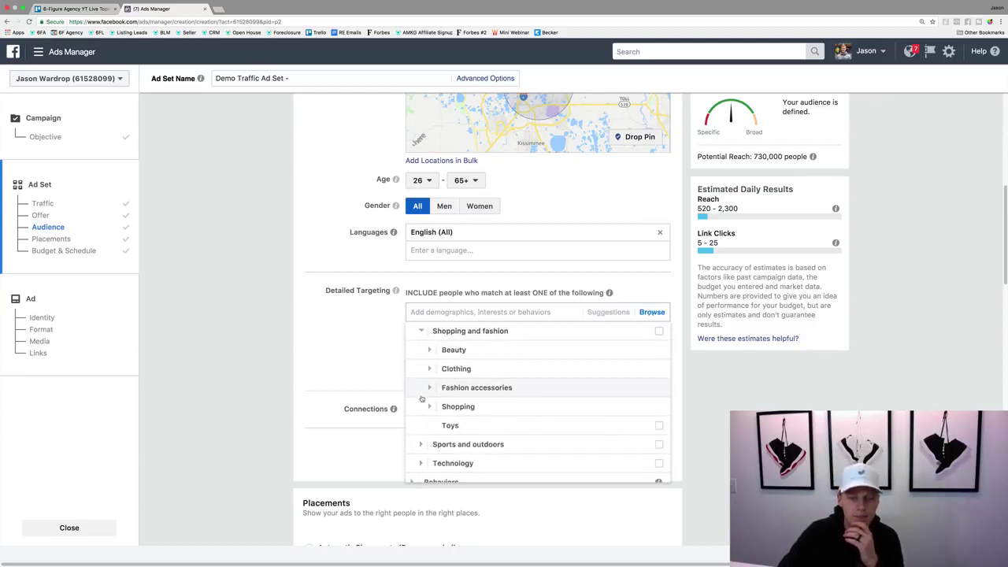
scroll(421, 399, "down", 3)
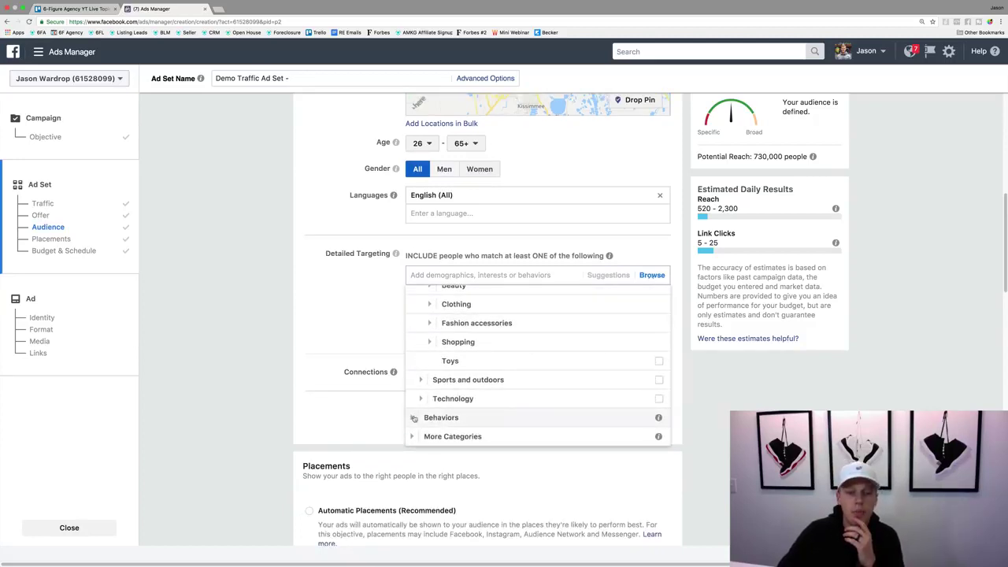
Step: Examine the behavior categories, including the buyer profiles under Purchase behavior, and close the detailed targeting list
left_click(414, 418)
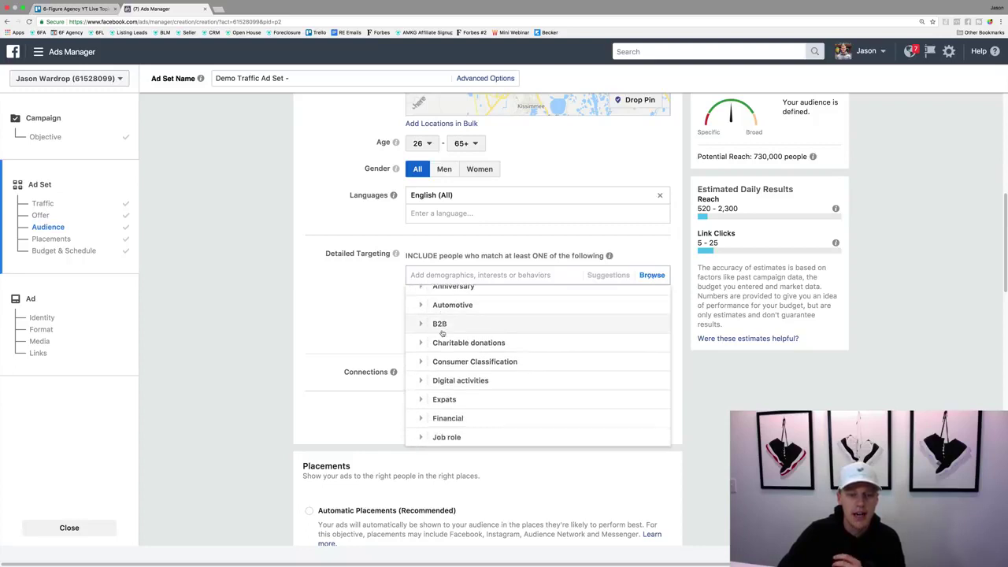
scroll(441, 333, "down", 5)
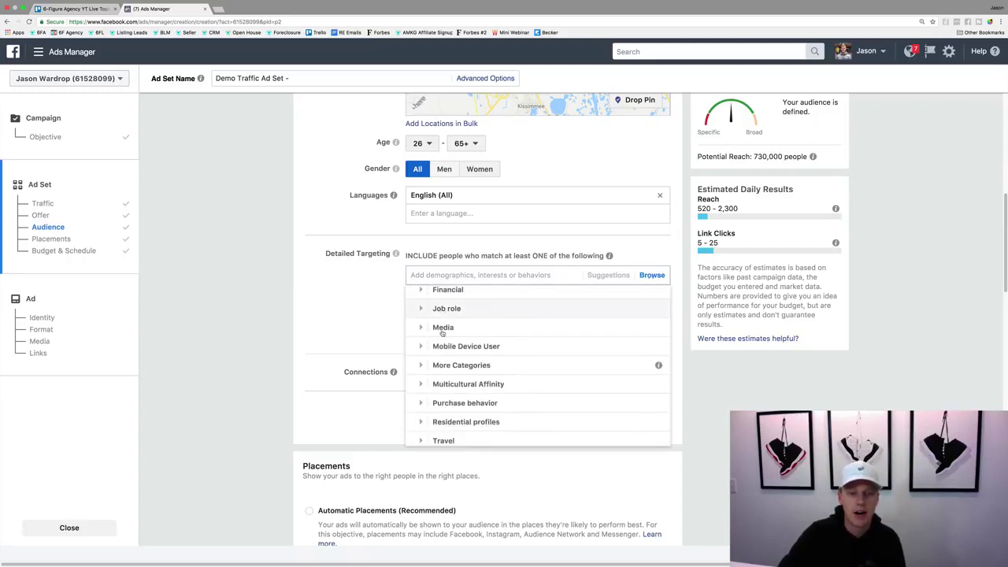
scroll(442, 333, "down", 1)
left_click(420, 385)
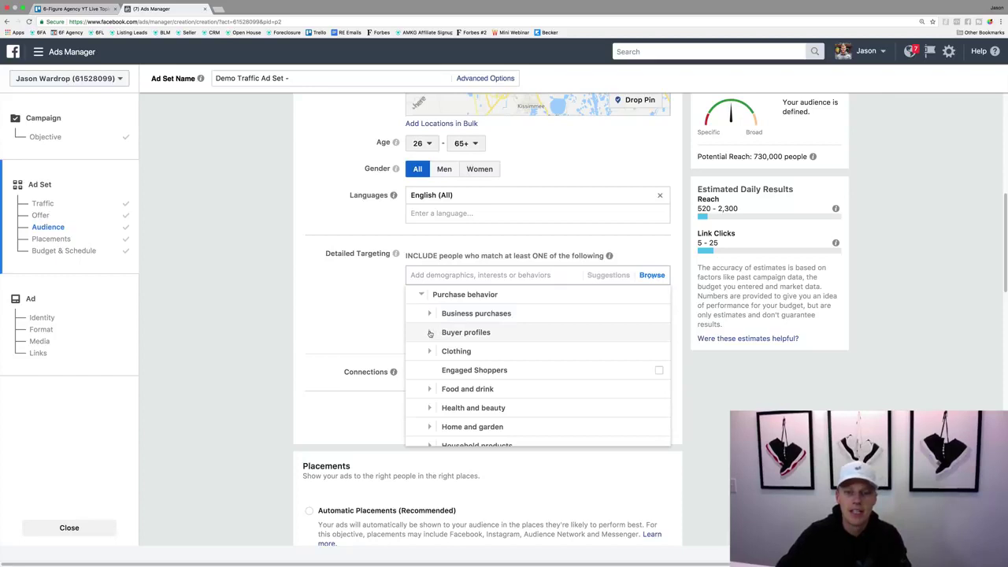
left_click(451, 332)
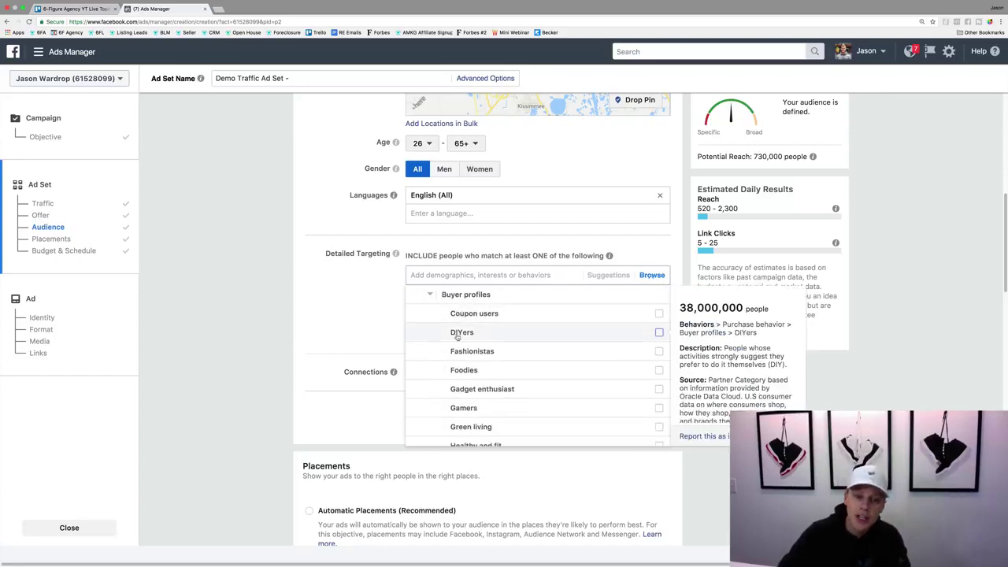
scroll(465, 331, "down", 3)
scroll(457, 336, "down", 3)
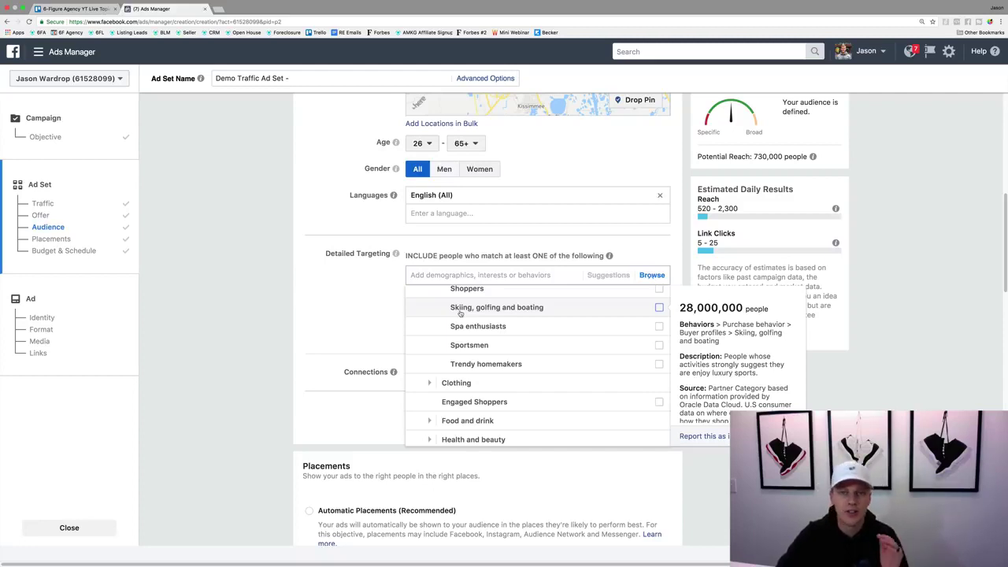
scroll(461, 314, "down", 5)
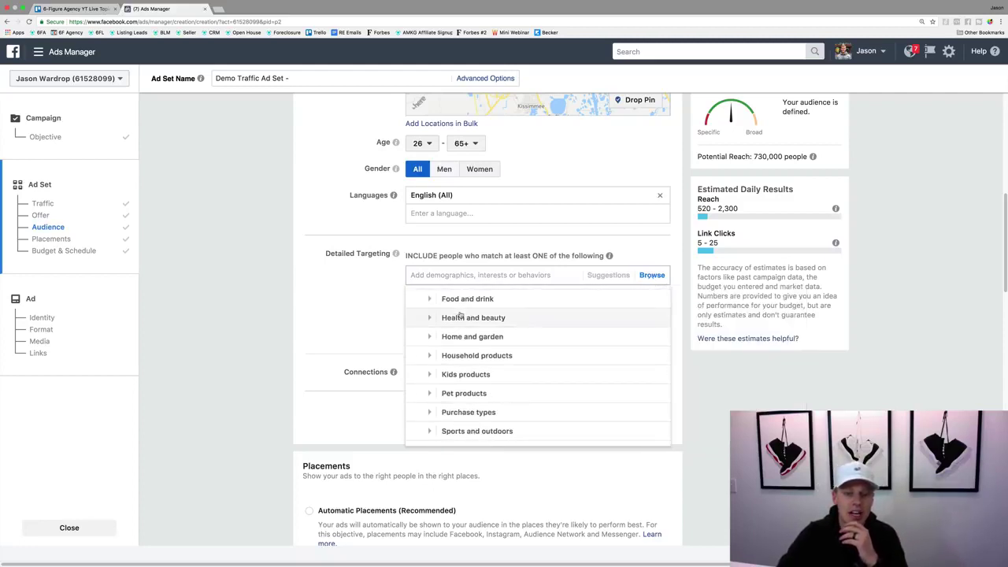
scroll(461, 313, "down", 3)
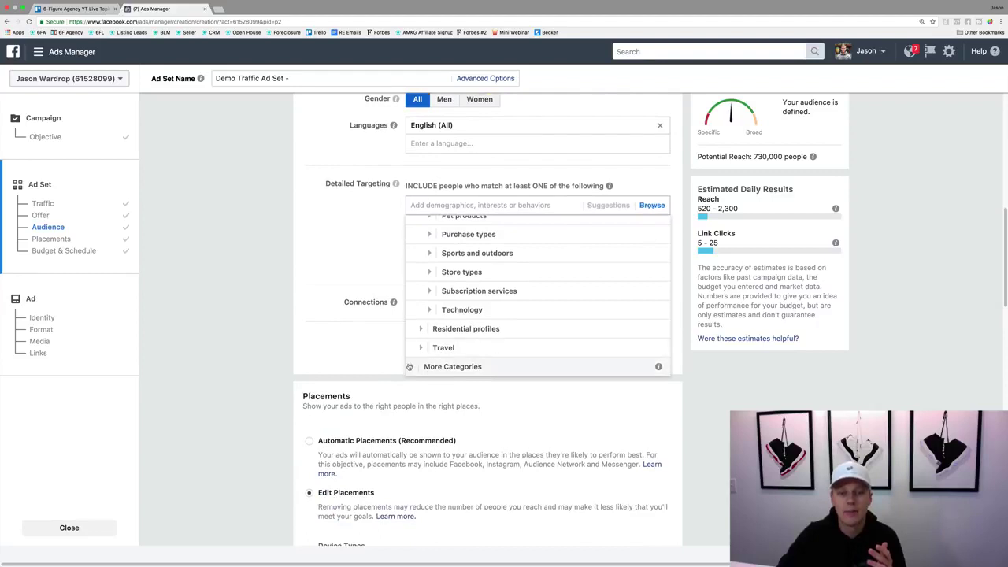
left_click(410, 367)
left_click(319, 258)
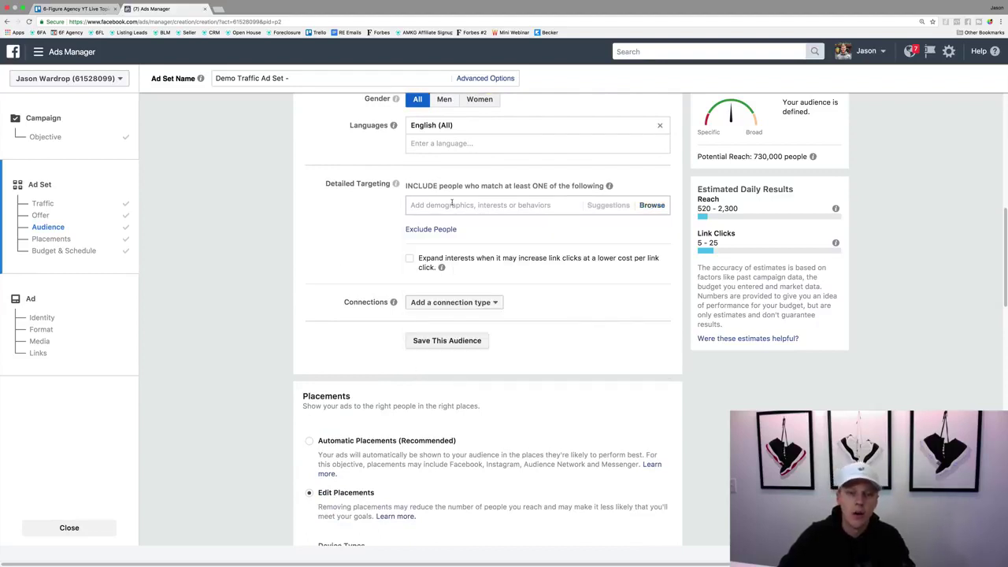
Step: Search the detailed targeting for "real estate" and look over the Facebook Pages connection types without adding any
type("real estate")
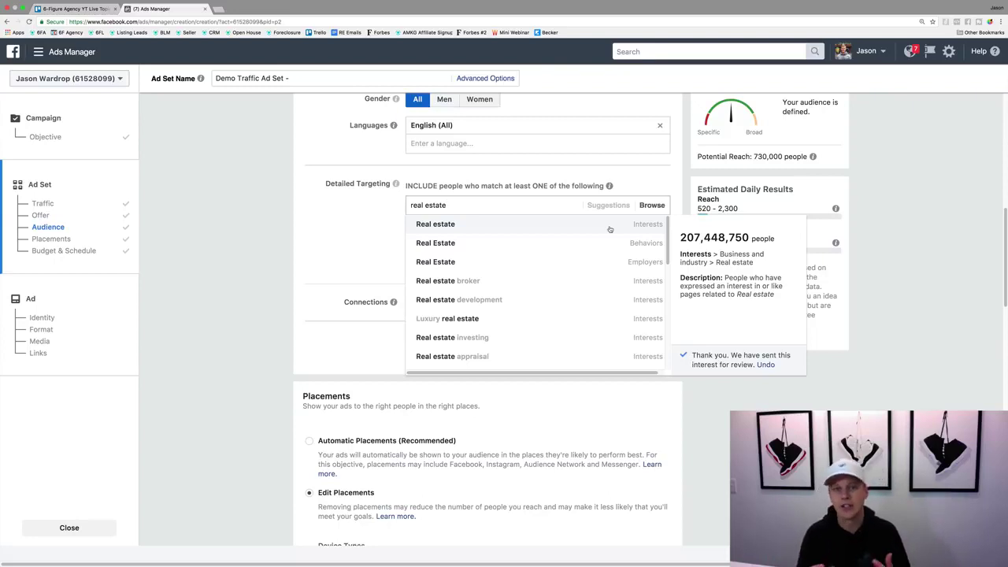
left_click(326, 260)
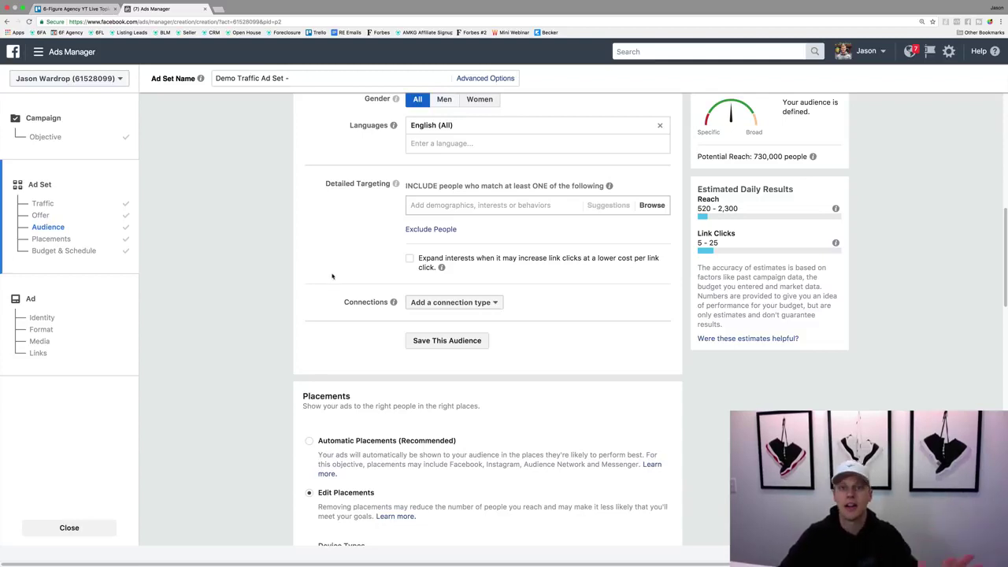
left_click(441, 304)
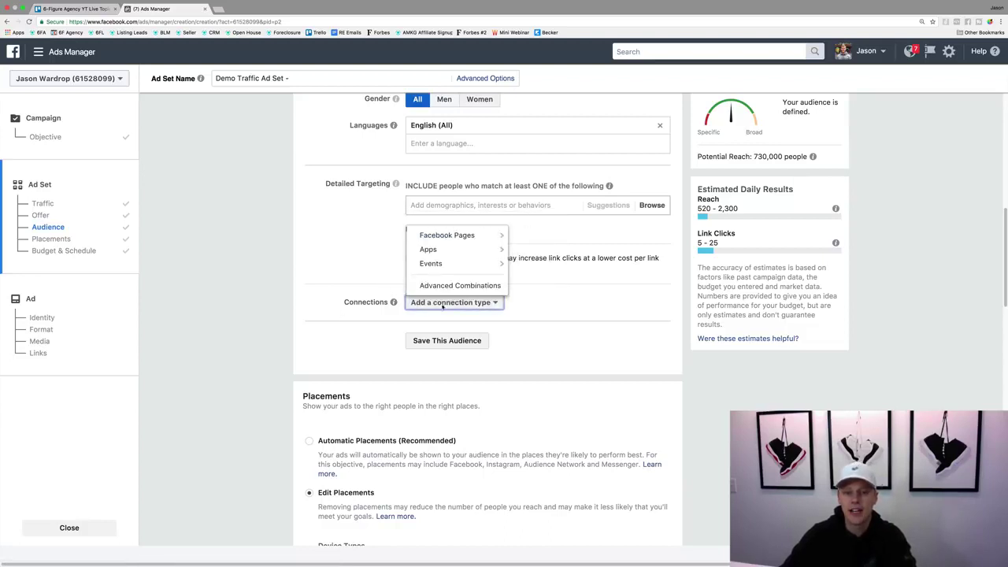
mouse_move(493, 252)
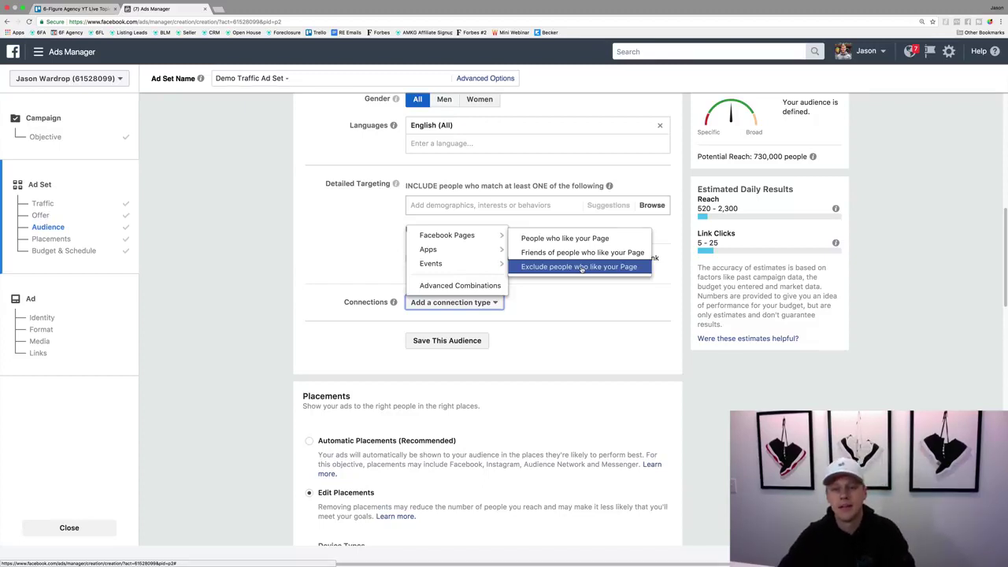
left_click(302, 340)
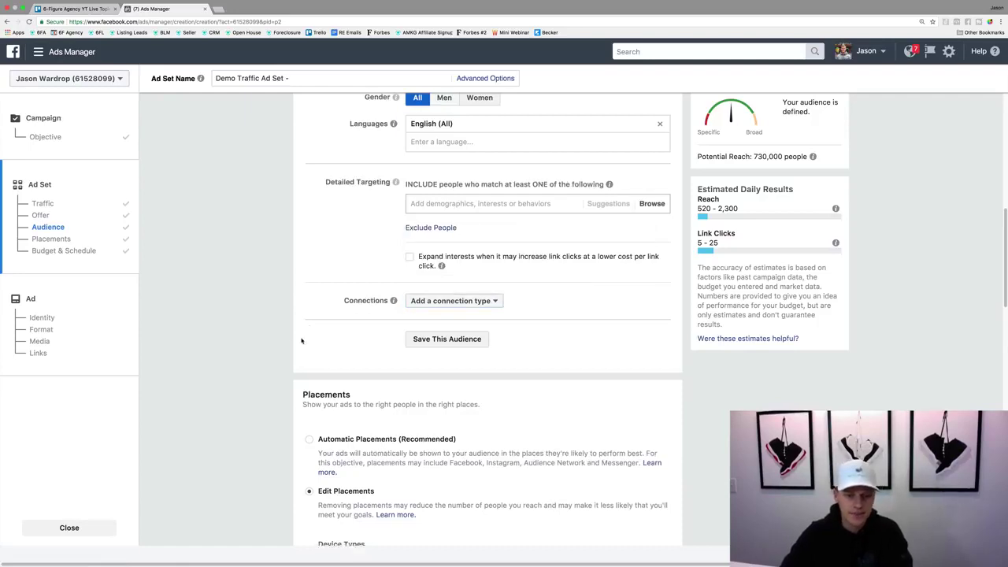
Step: Switch to Automatic Placements and back to Edit Placements, and view the device type options while keeping All Devices
scroll(301, 340, "down", 5)
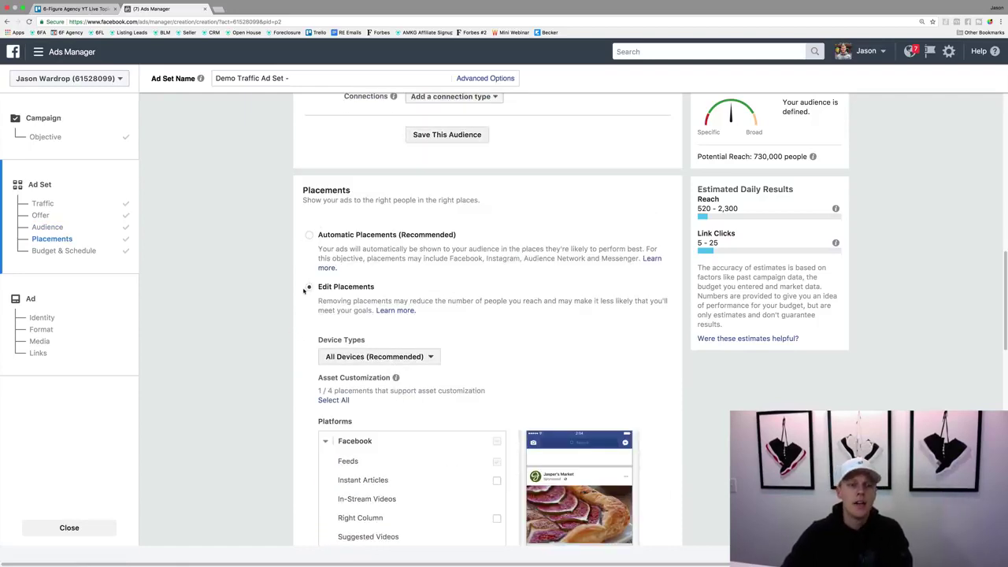
left_click(309, 235)
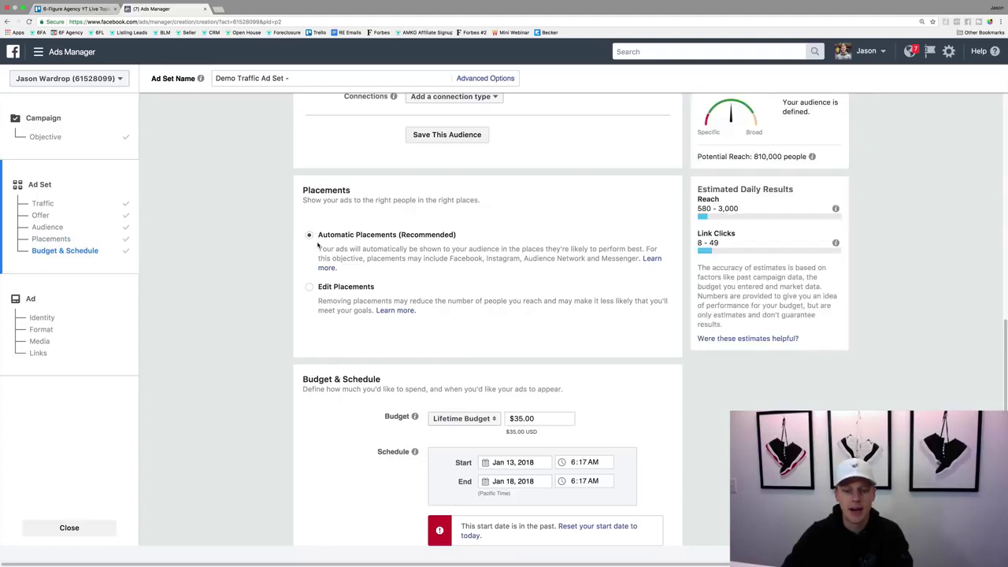
left_click(308, 288)
scroll(304, 303, "down", 5)
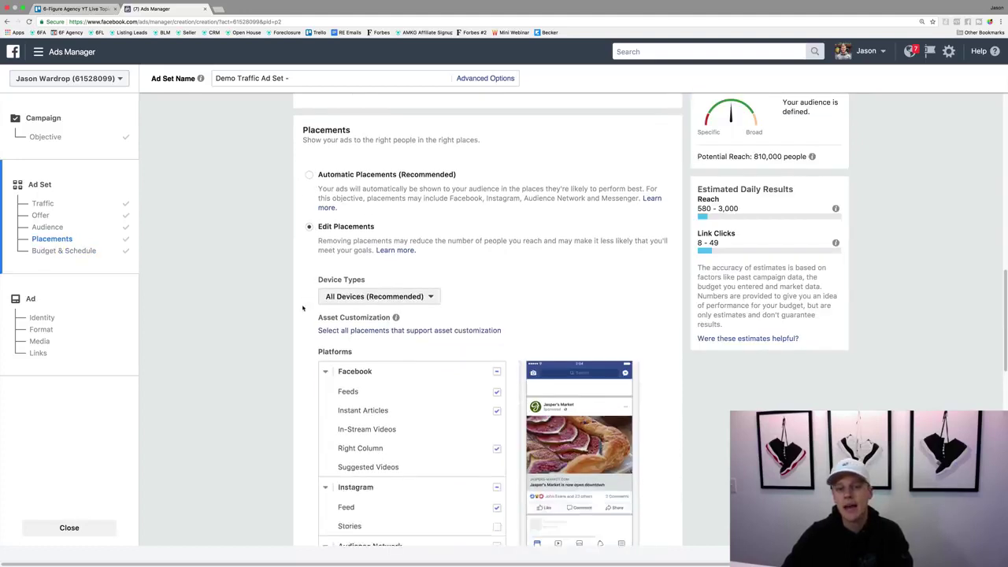
scroll(299, 296, "down", 1)
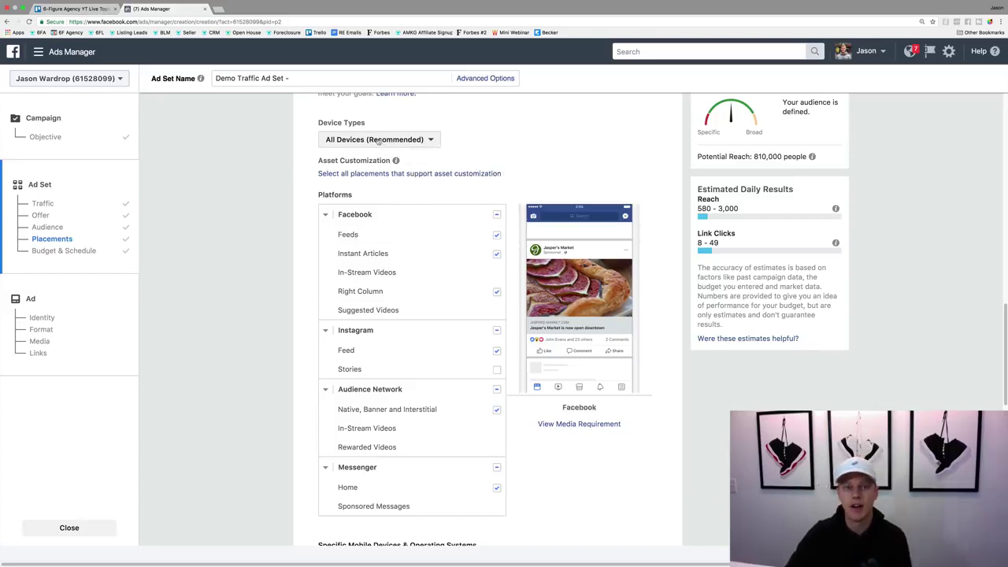
left_click(343, 141)
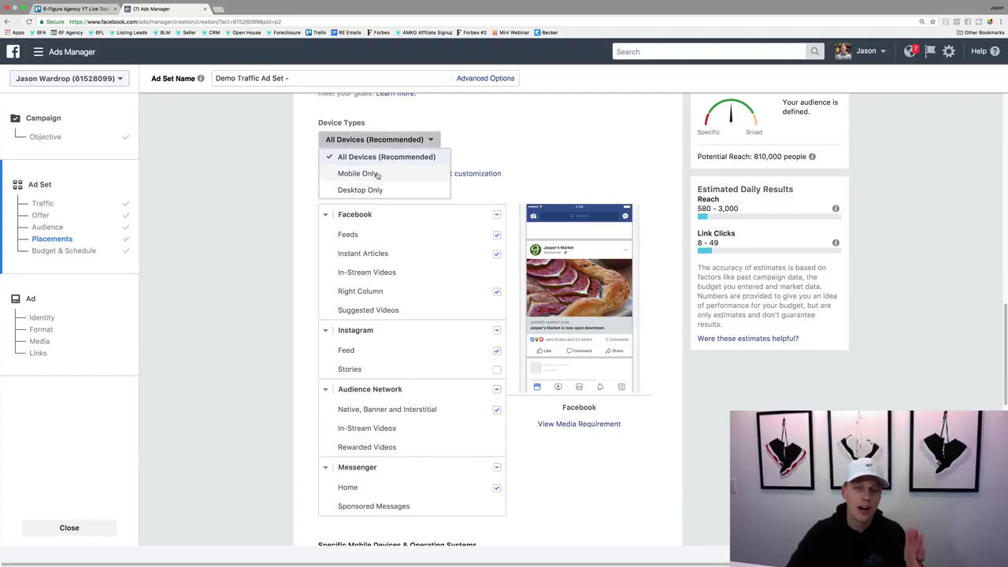
left_click(499, 144)
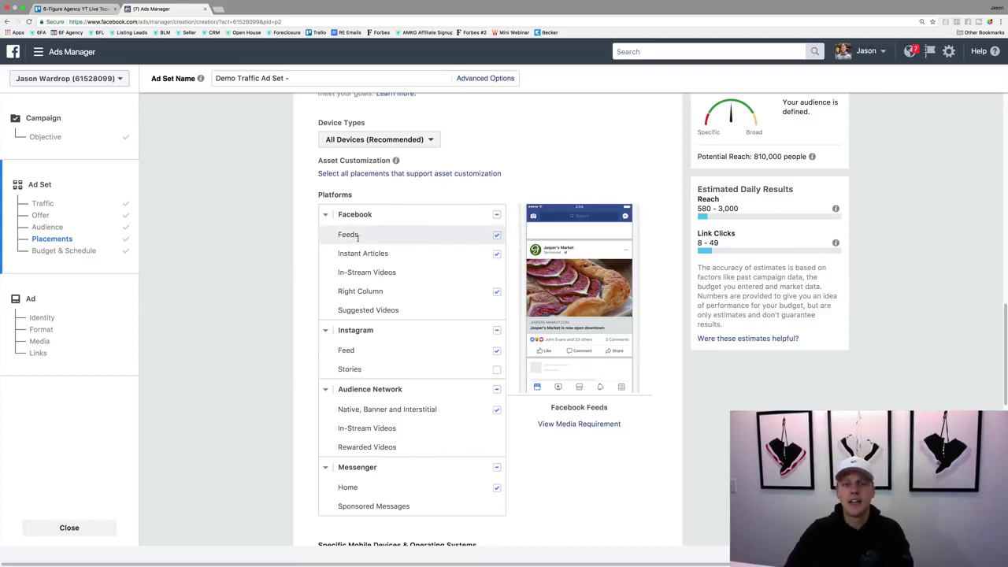
Step: Exclude Instant Articles, Right Column, Instagram, Audience Network and Messenger from the placements, keeping only Facebook Feeds
left_click(496, 253)
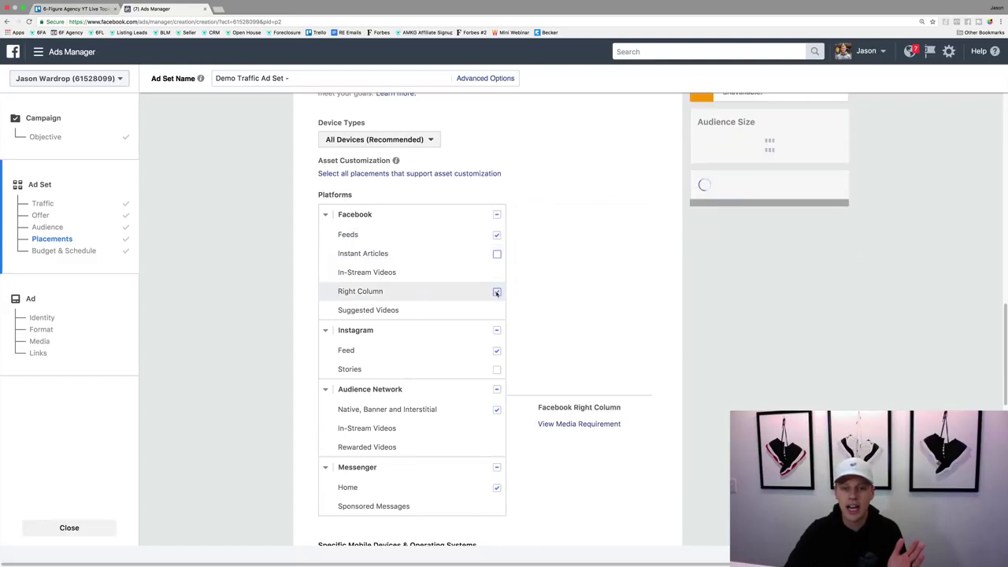
left_click(496, 292)
left_click(497, 330)
left_click(497, 389)
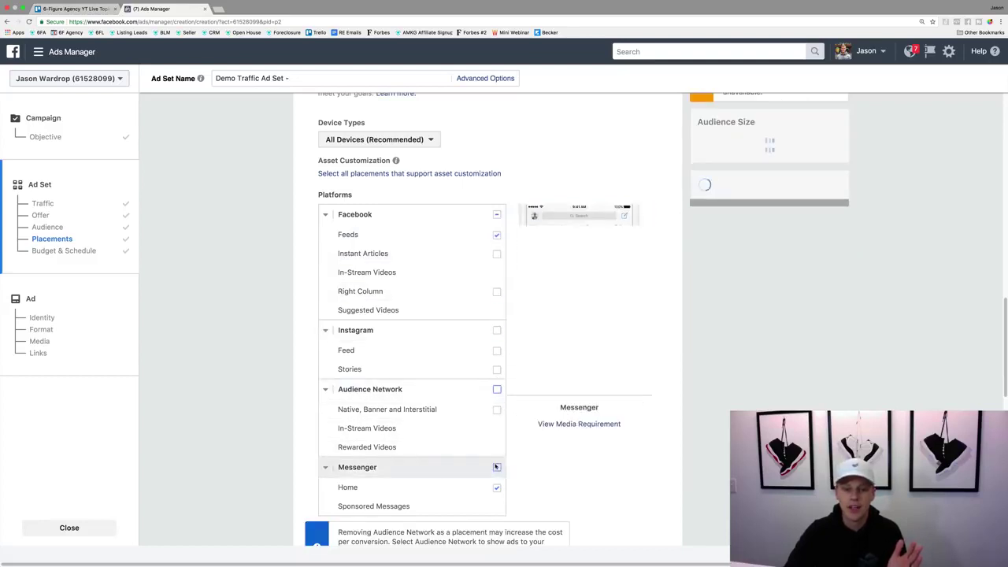
left_click(497, 466)
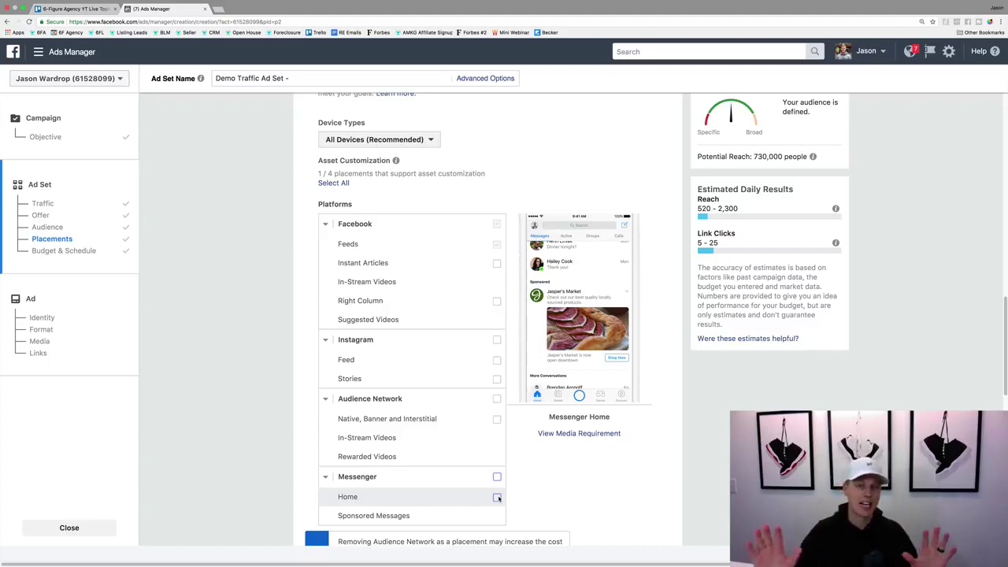
Step: Change the ad set's budget type to Daily Budget
scroll(528, 436, "down", 5)
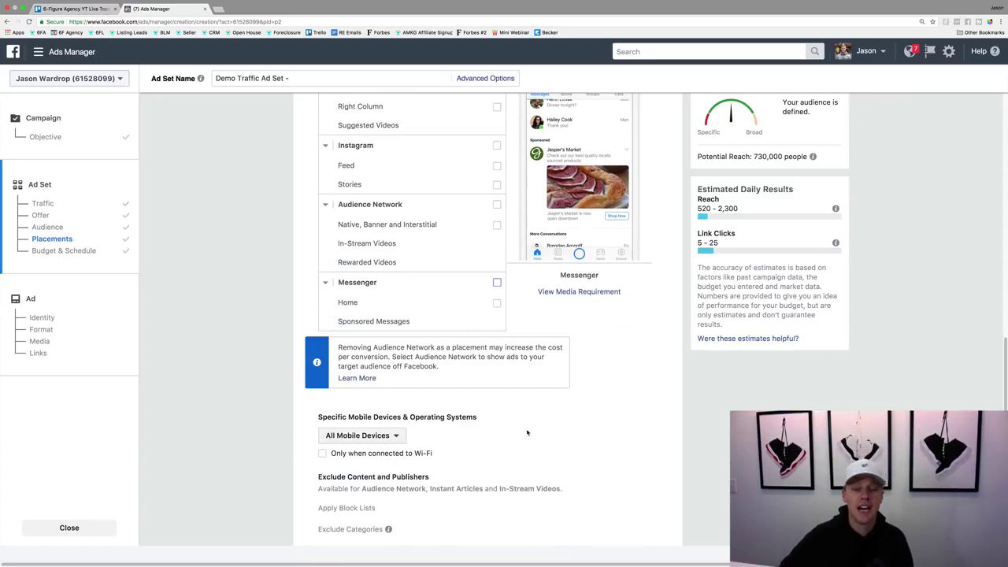
scroll(529, 436, "down", 3)
scroll(445, 322, "down", 1)
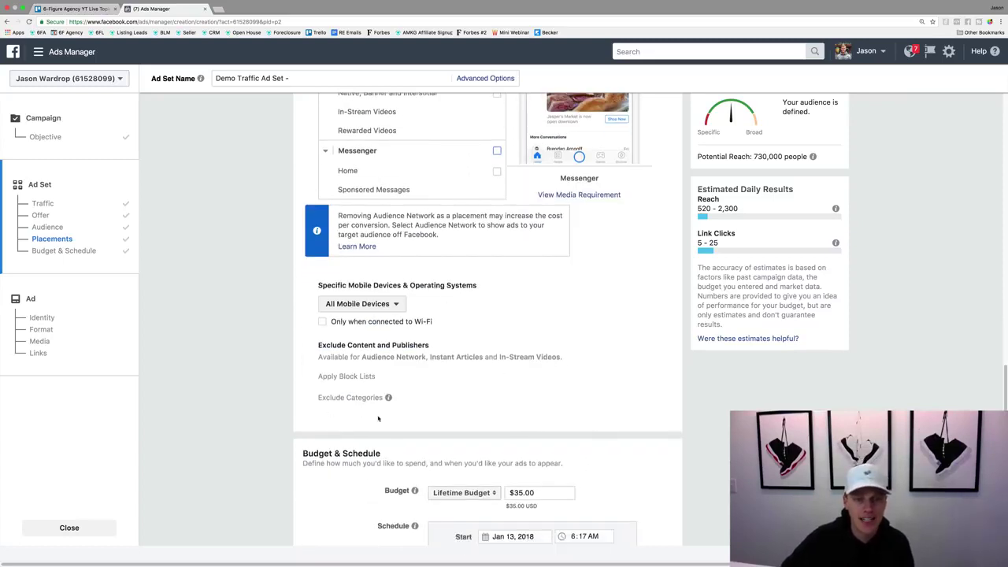
scroll(330, 410, "down", 4)
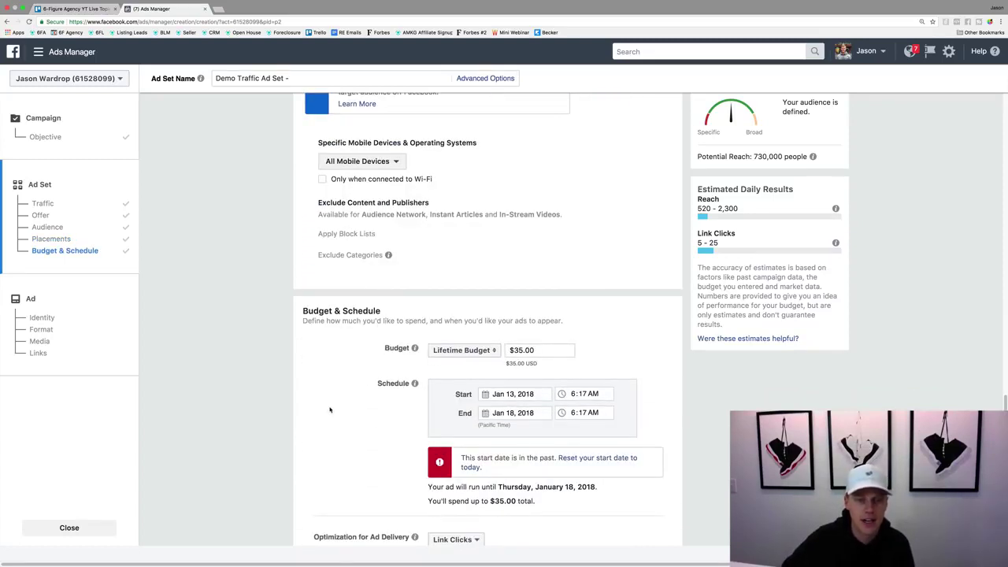
left_click(455, 351)
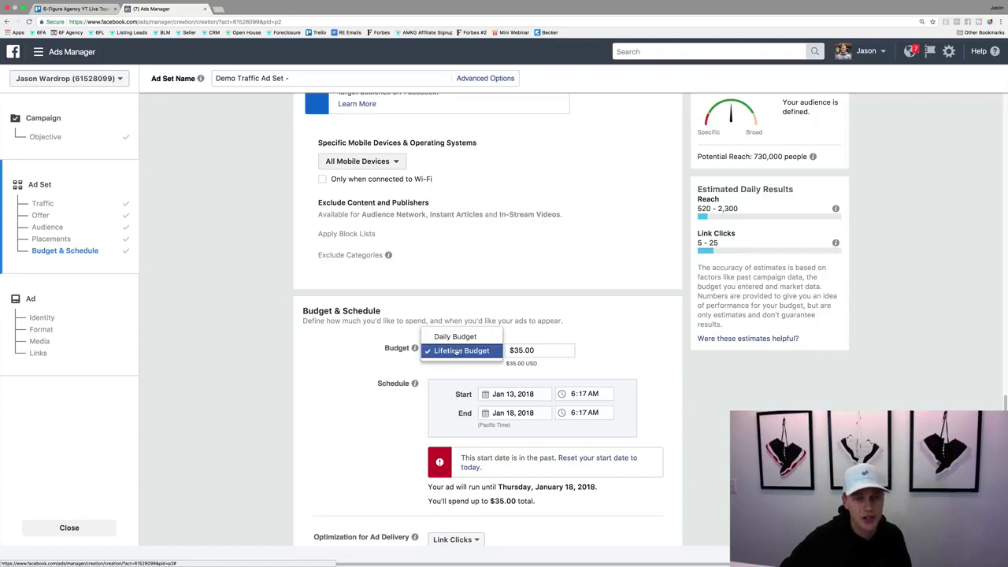
left_click(456, 337)
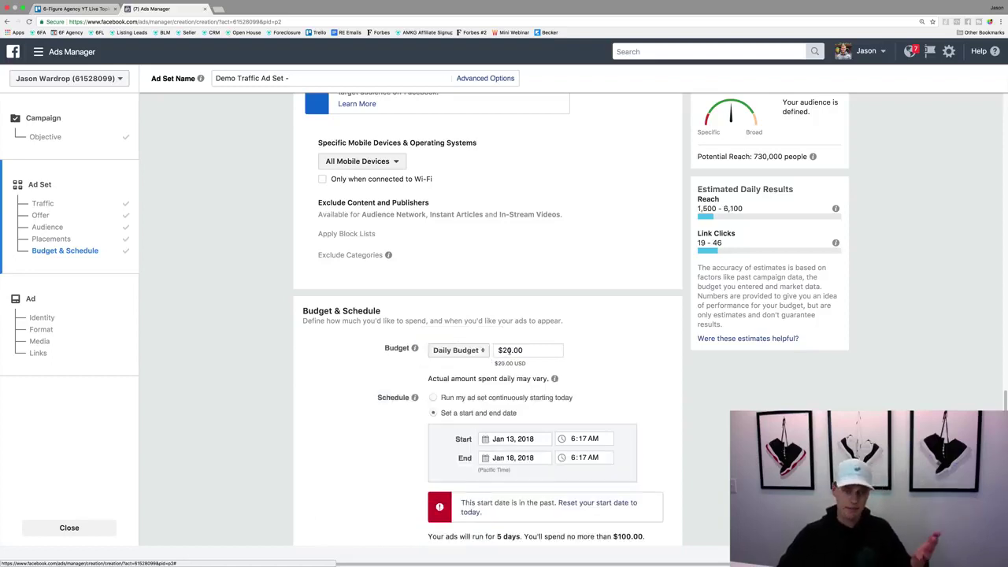
Step: Check the audience's potential reach and set the daily budget to $10.00
left_click(505, 350)
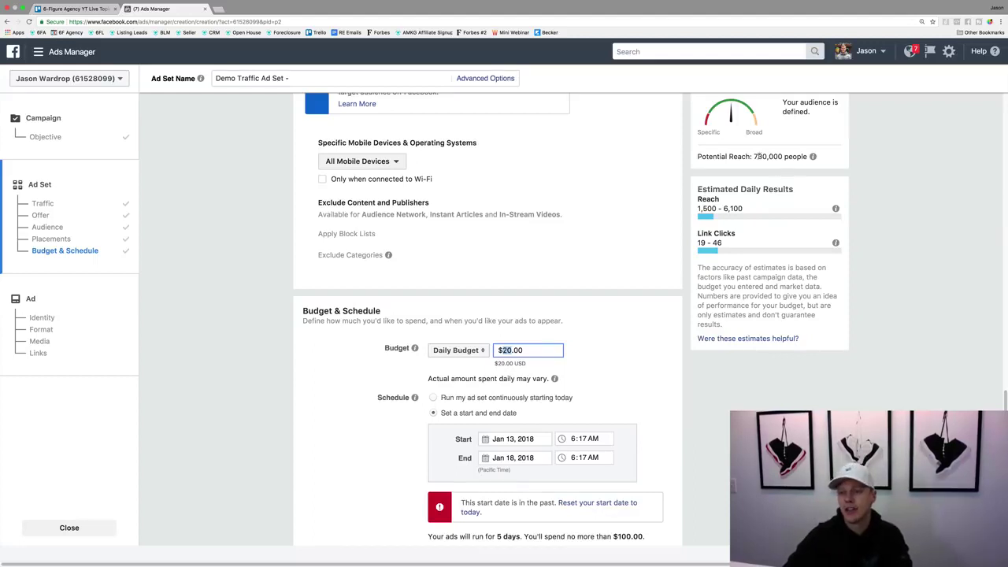
left_click_drag(754, 155, 768, 157)
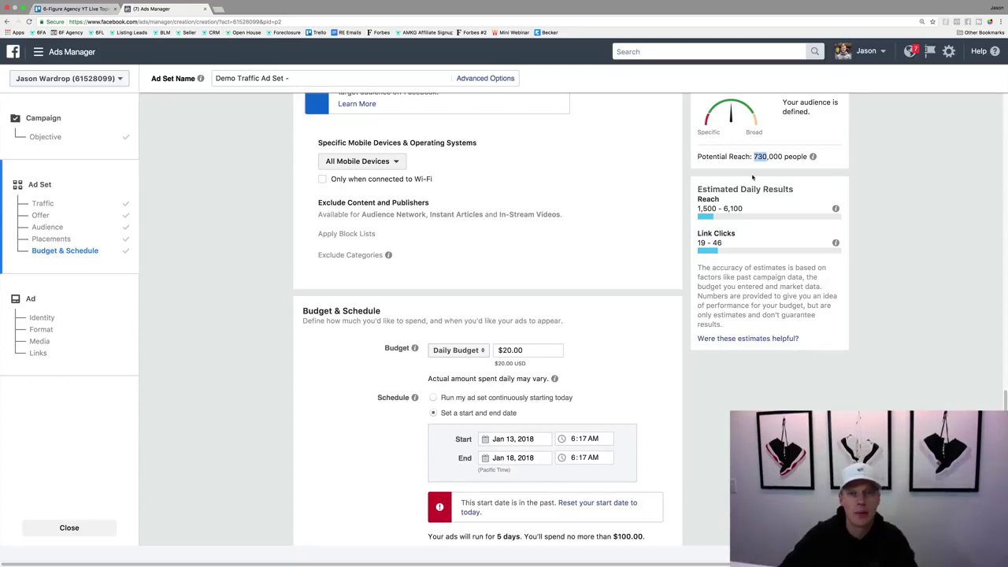
left_click(513, 350)
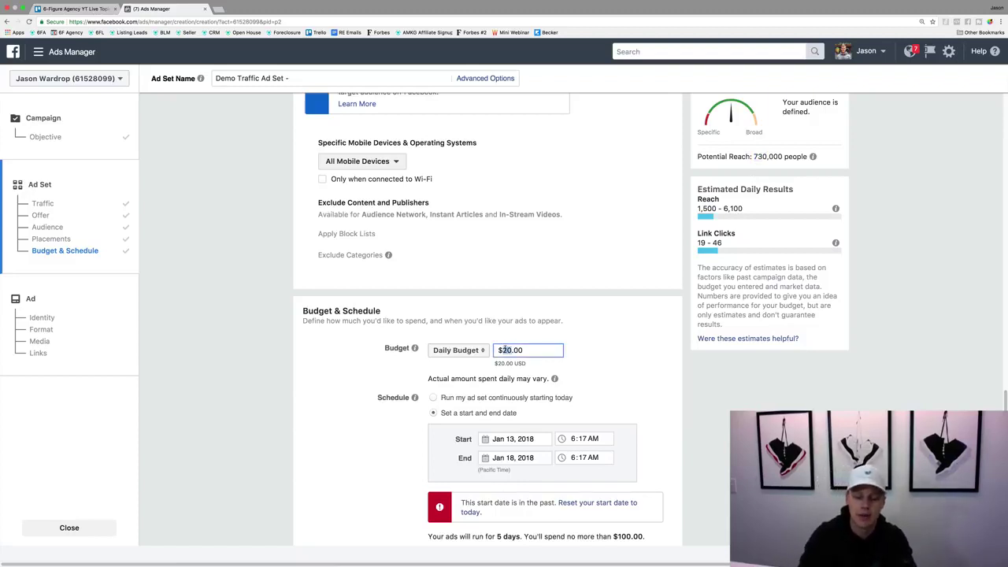
key("BackSpace")
type("1")
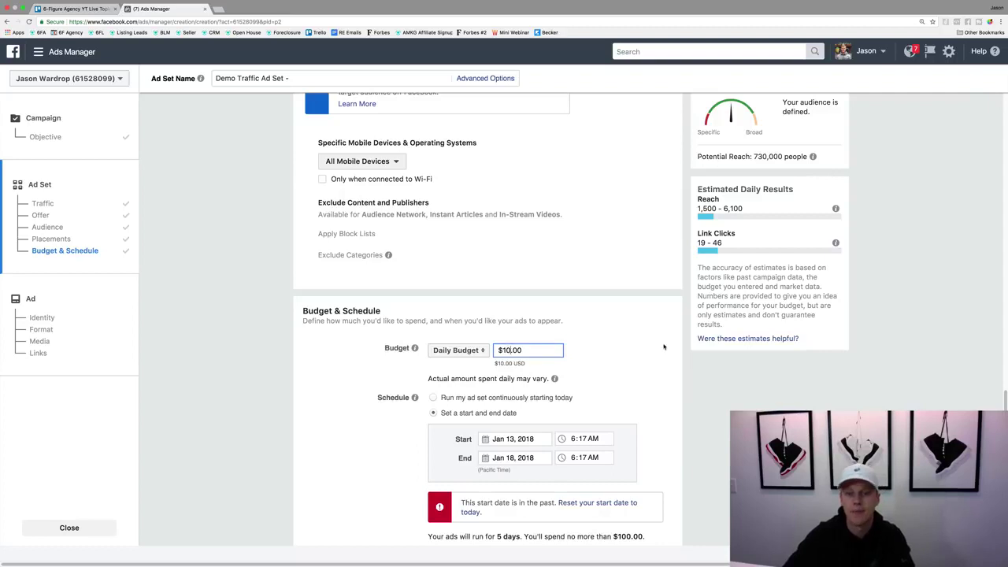
left_click(664, 346)
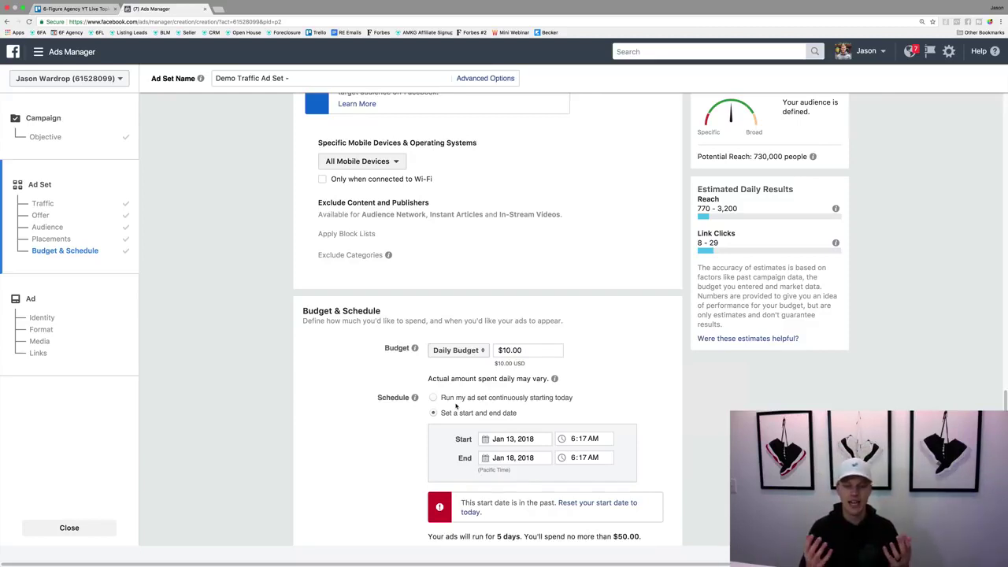
Step: Set the ad set's schedule to start on Jan 15, 2018 at 8:00 AM
left_click(504, 439)
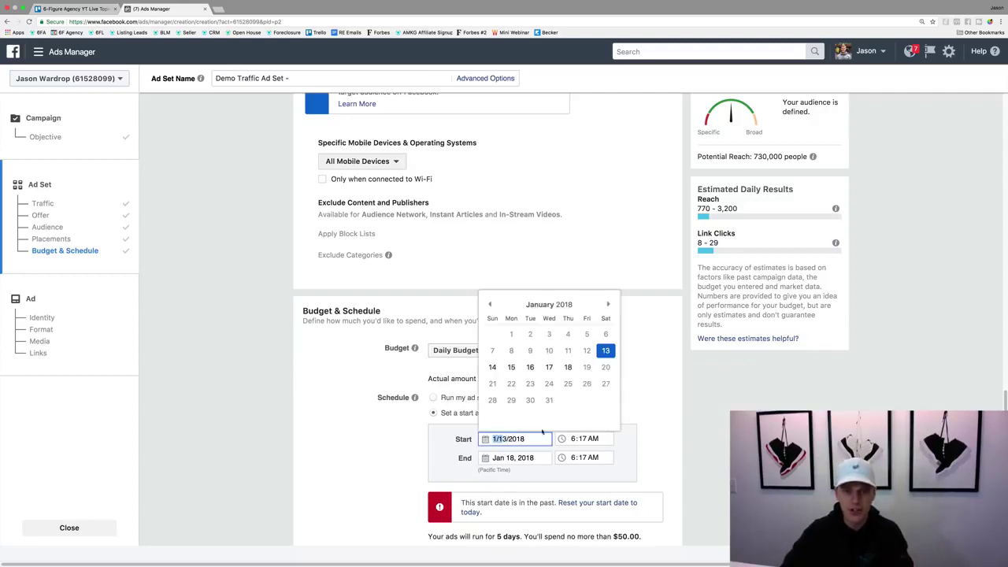
left_click(511, 368)
left_click(571, 439)
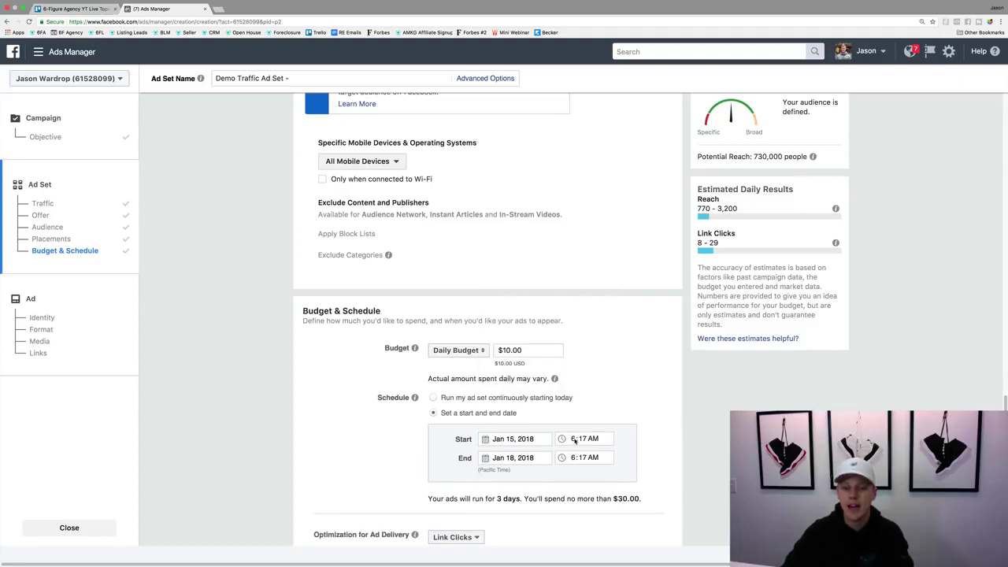
type("8:")
type("00")
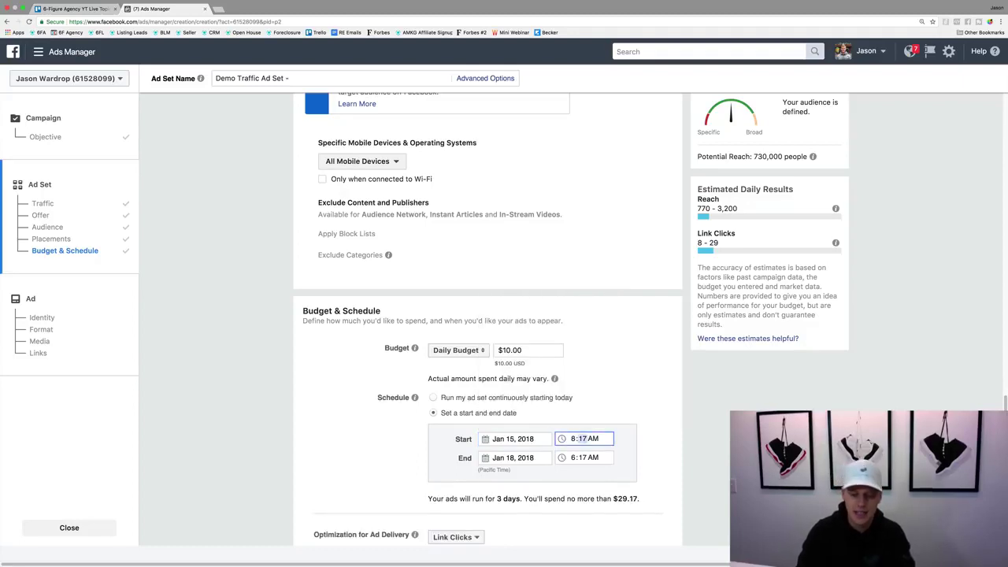
left_click(644, 440)
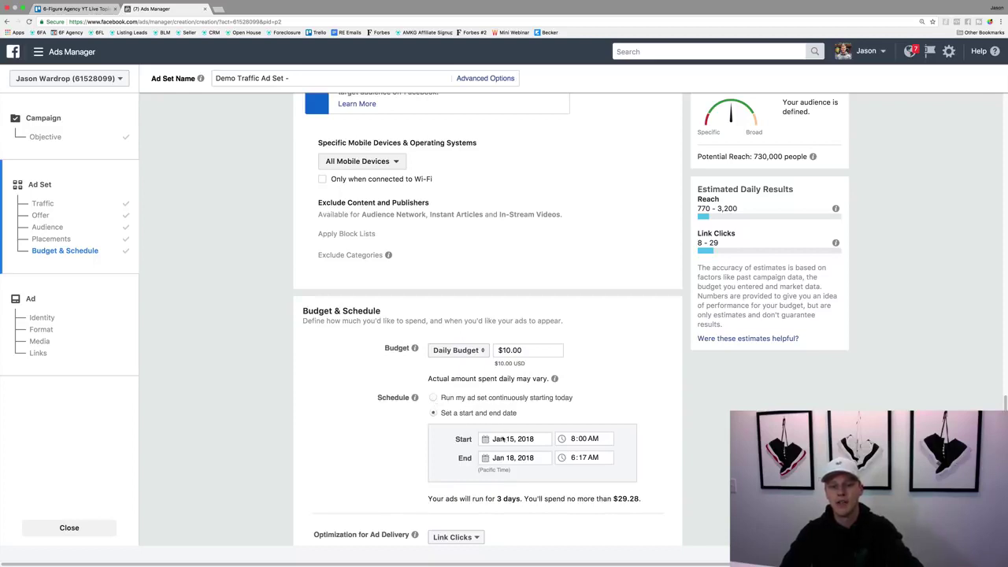
Step: Switch the schedule to run continuously, return to start and end dates, and set the start to Jan 15, 2018 at 8:00 AM
left_click(432, 397)
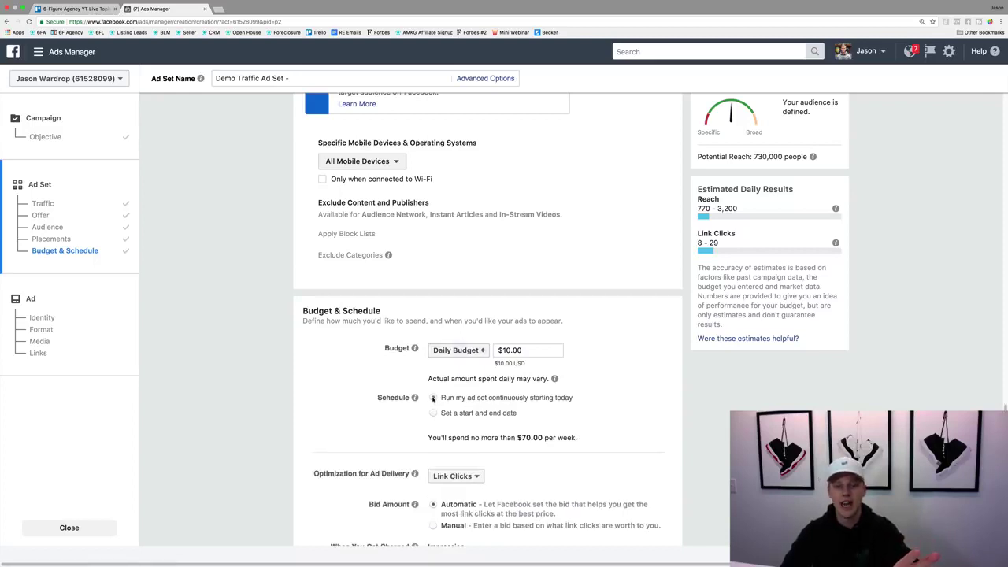
left_click(433, 413)
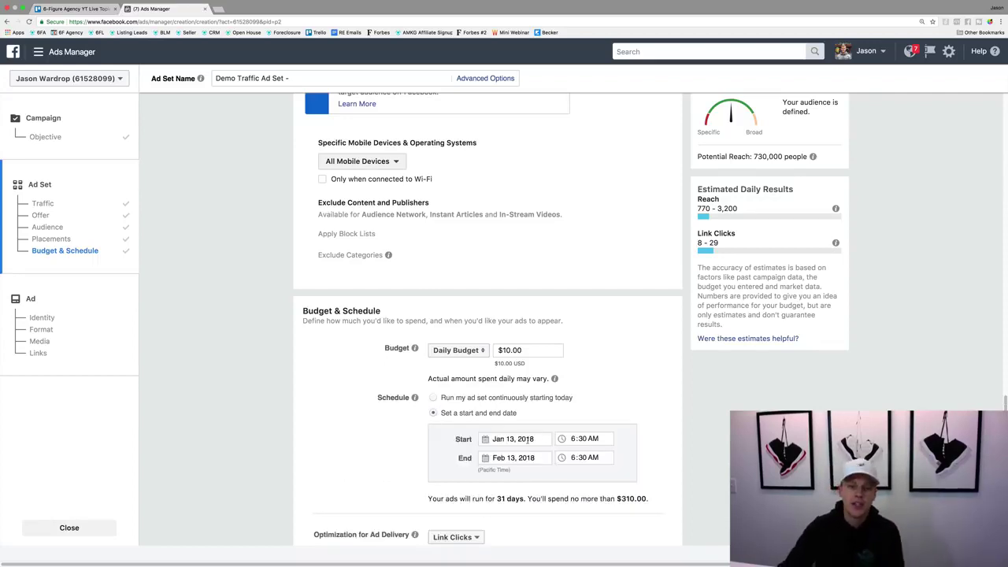
left_click(517, 438)
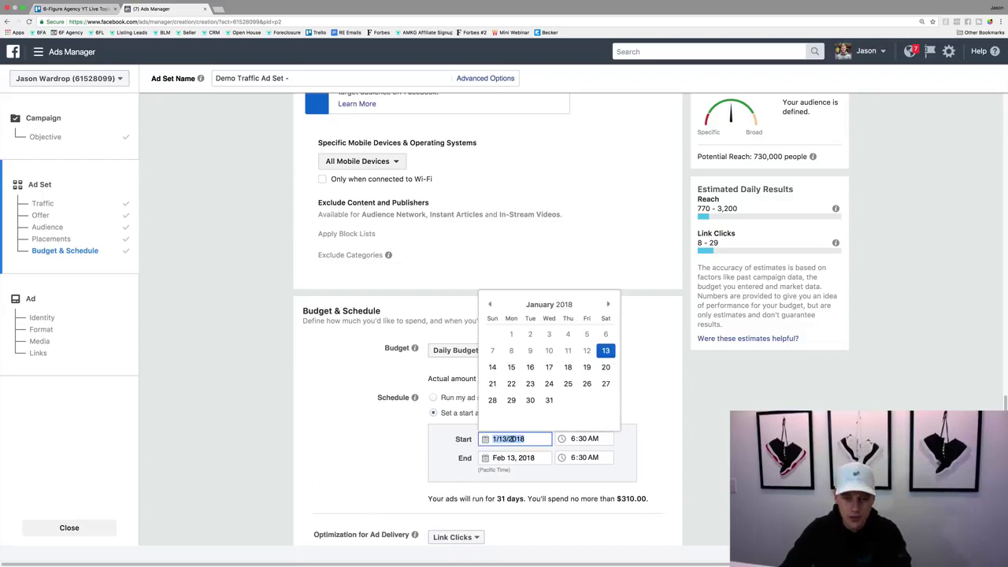
left_click(512, 370)
left_click(573, 440)
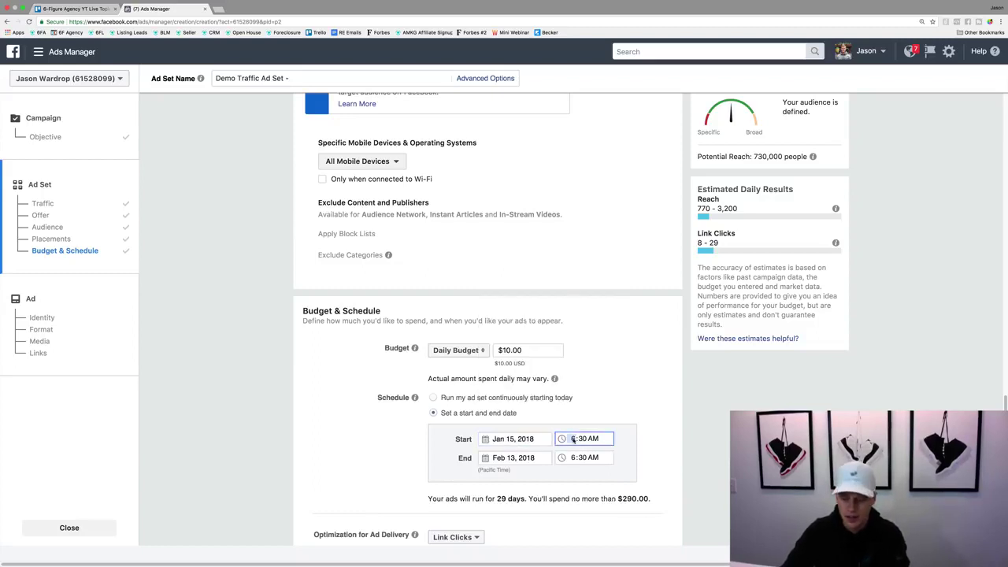
type("800")
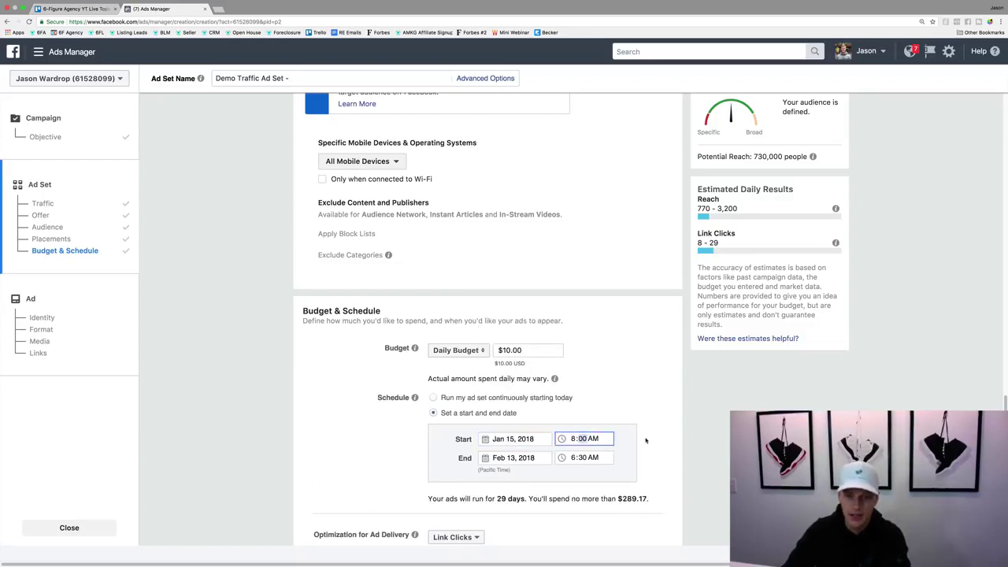
left_click(646, 440)
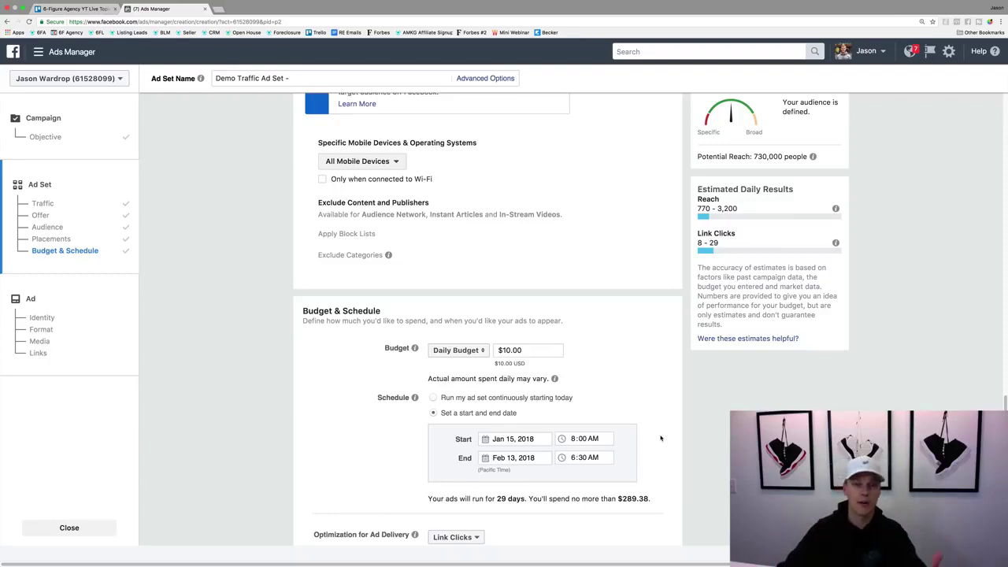
Step: Check the optimization, bid and delivery settings without changing them, and continue to the ad setup
scroll(601, 363, "down", 3)
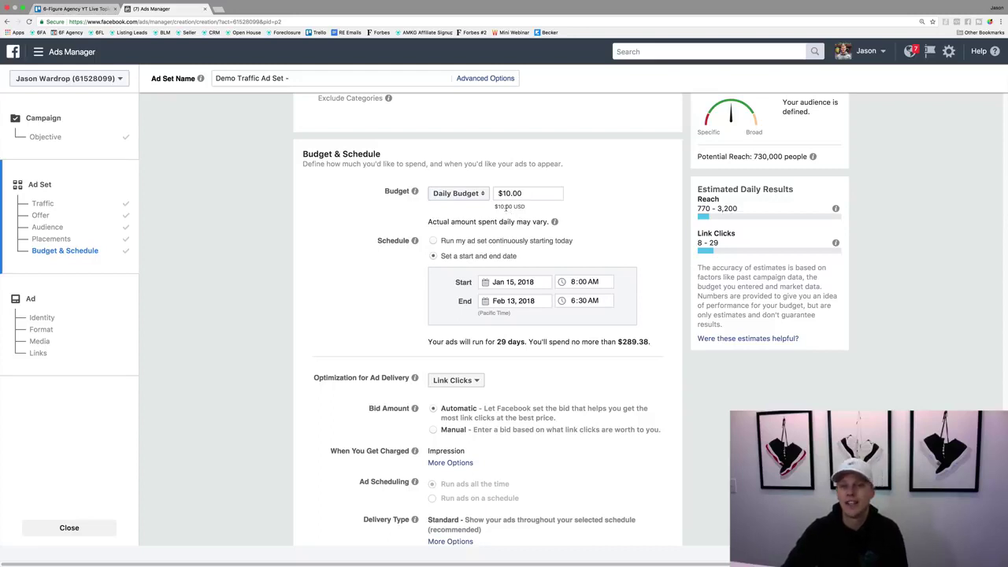
scroll(431, 241, "down", 2)
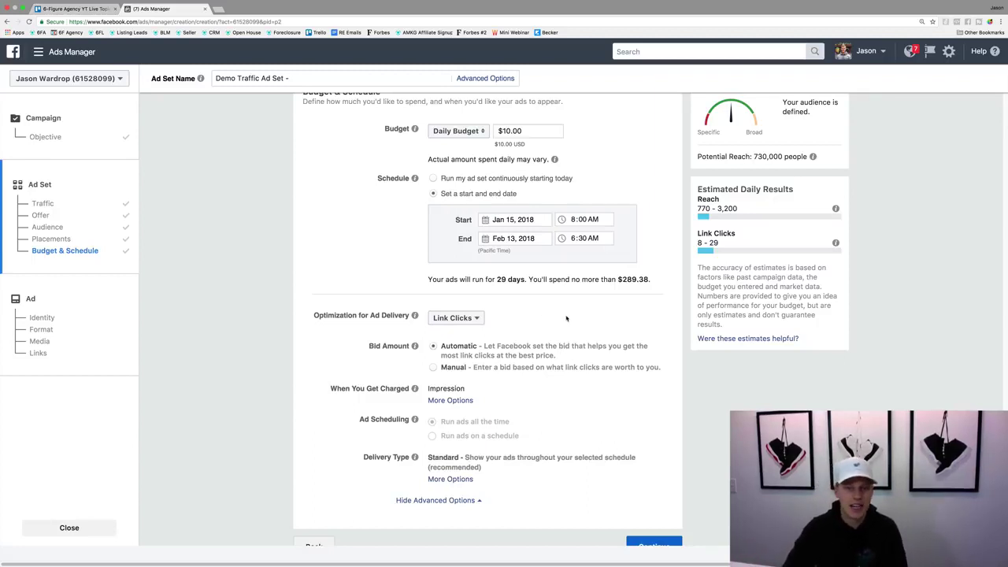
scroll(570, 323, "down", 1)
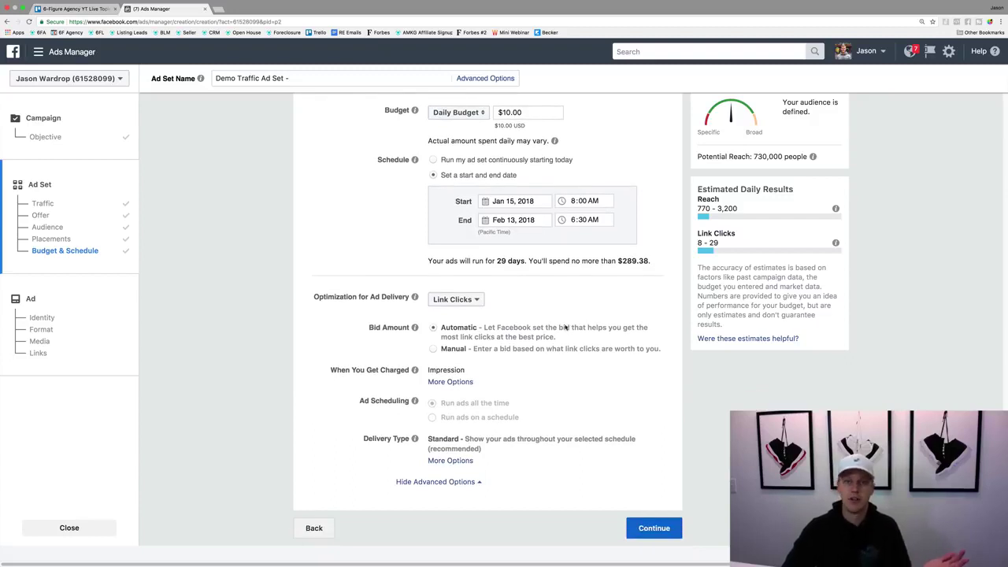
left_click(647, 529)
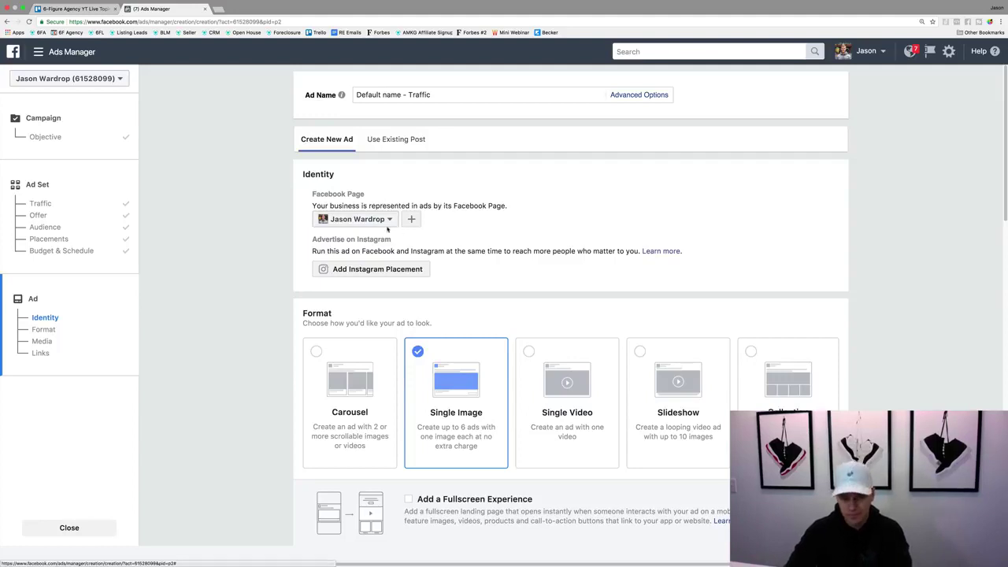
Step: View the Instagram placement option and the existing page posts available for the ad, and return to creating a new ad
left_click_drag(306, 242, 393, 245)
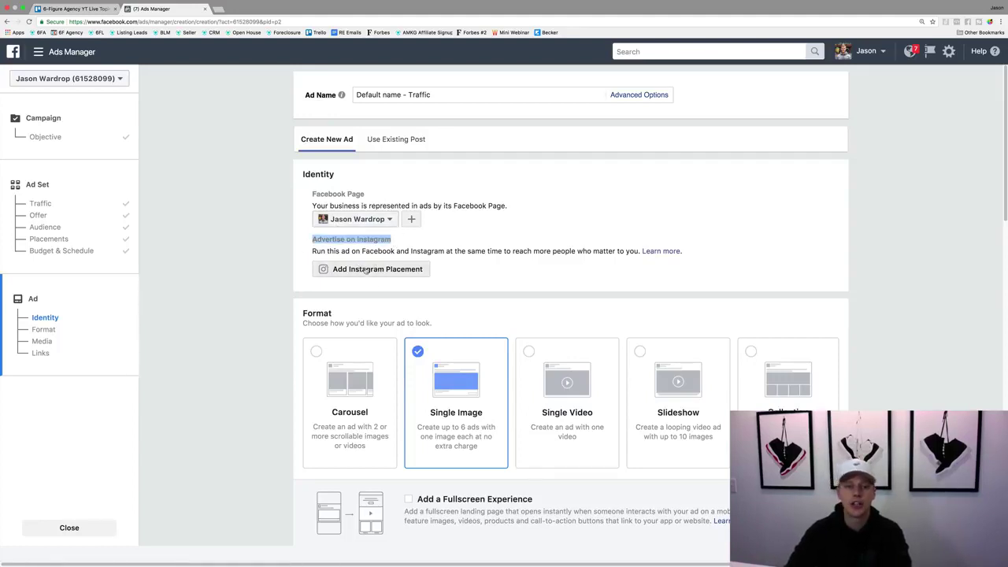
left_click(402, 140)
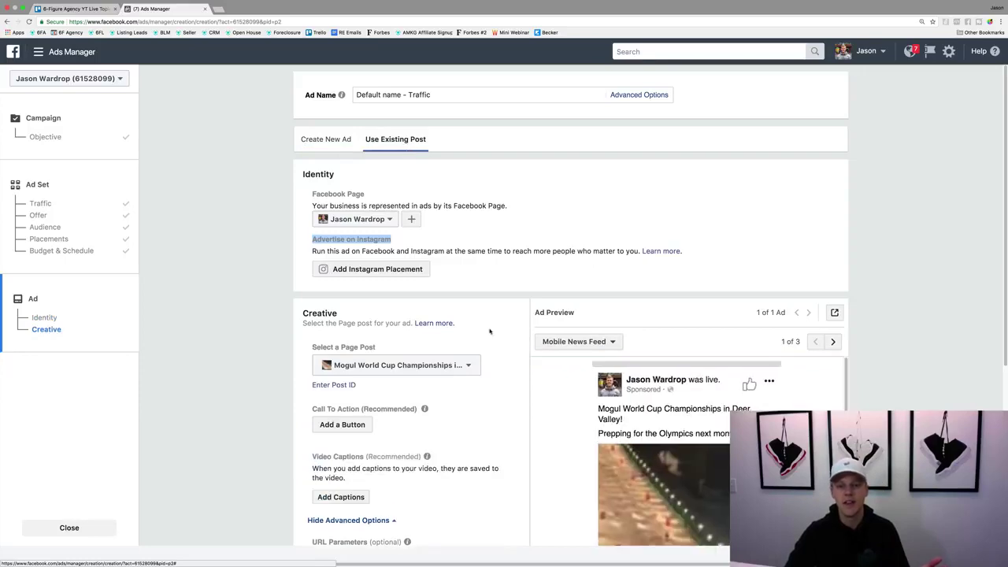
left_click(468, 365)
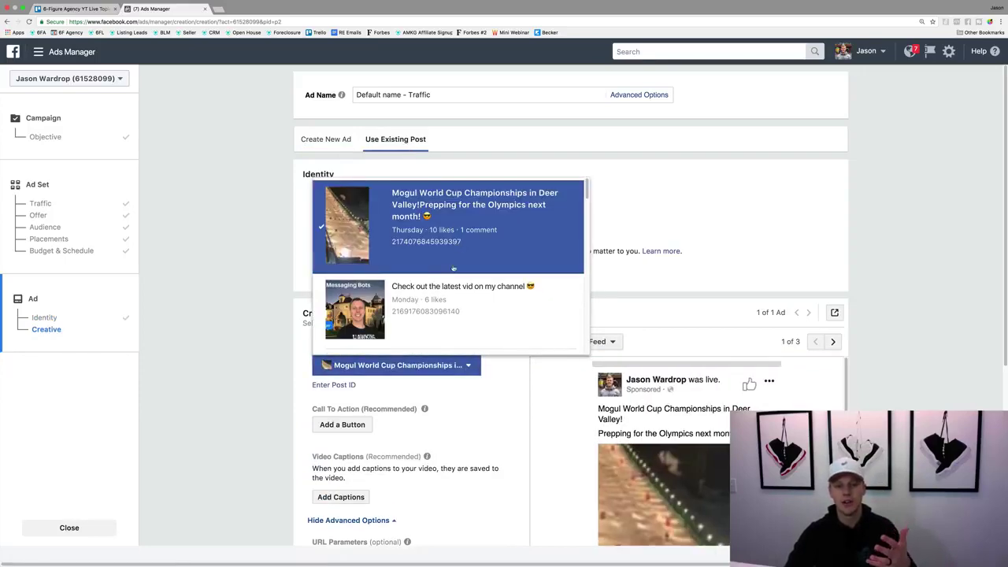
scroll(452, 268, "down", 10)
left_click(252, 294)
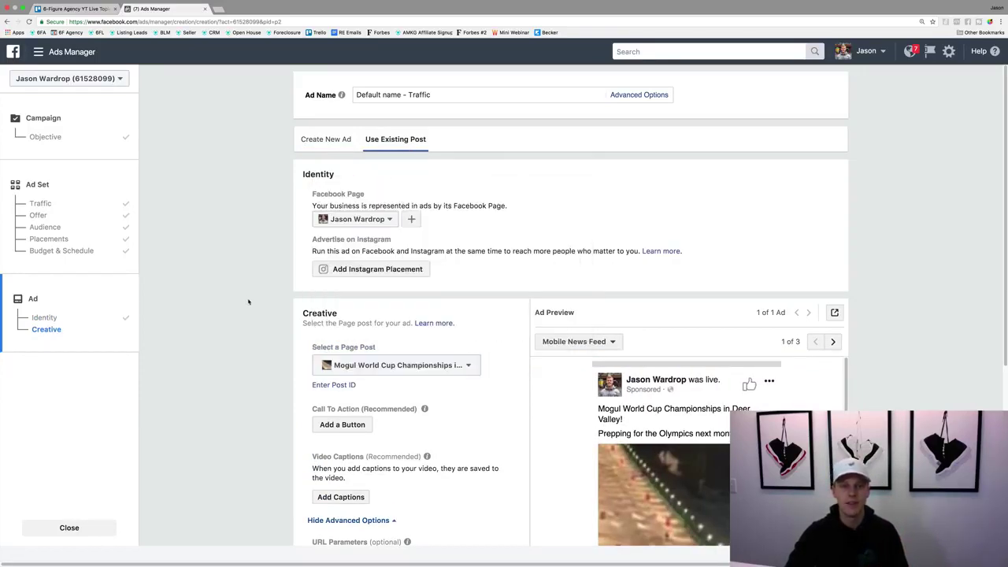
left_click(326, 140)
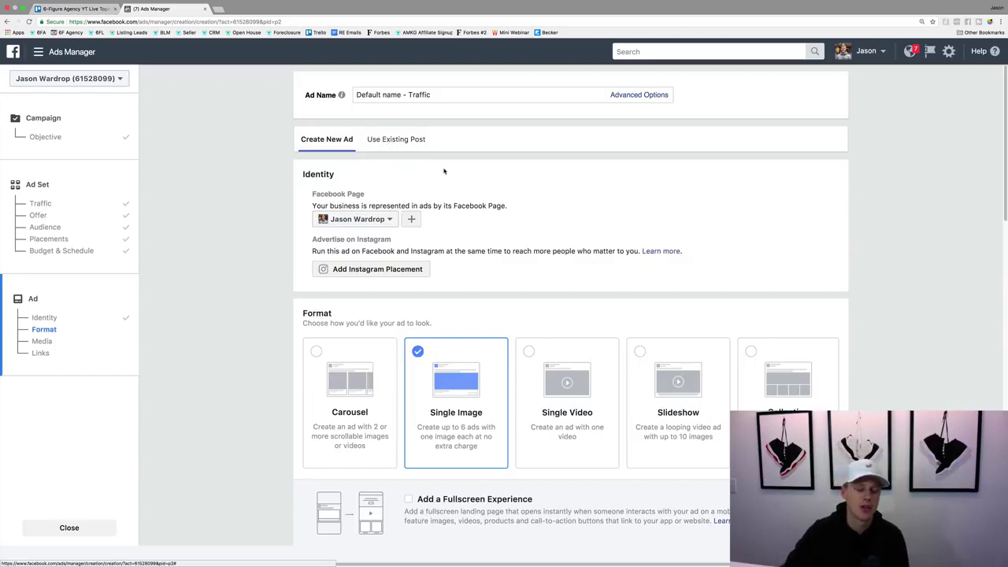
Step: Switch the ad format to Carousel and look through its link settings, cards 1 to 3 and the ad preview
scroll(476, 180, "down", 3)
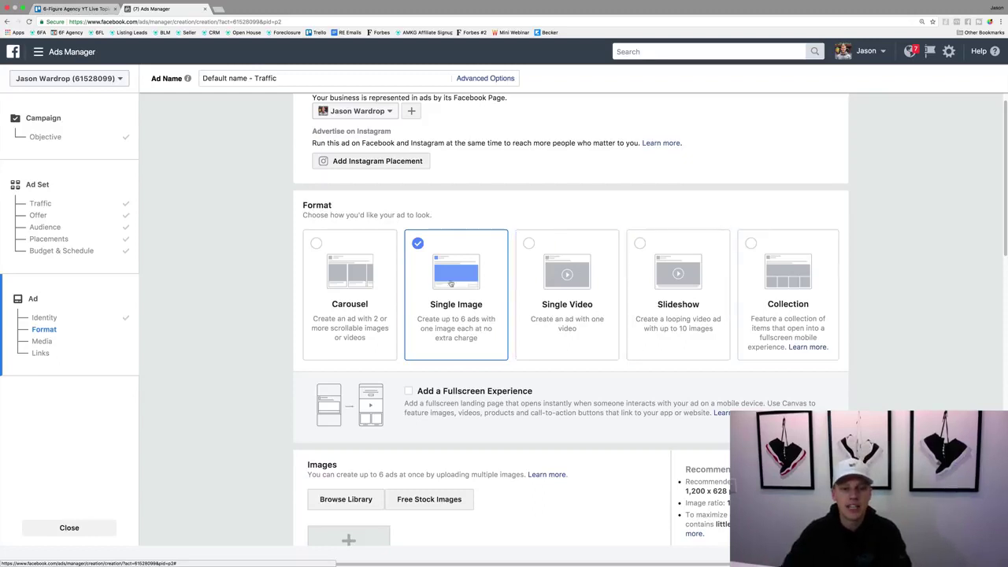
left_click(315, 323)
scroll(294, 325, "down", 5)
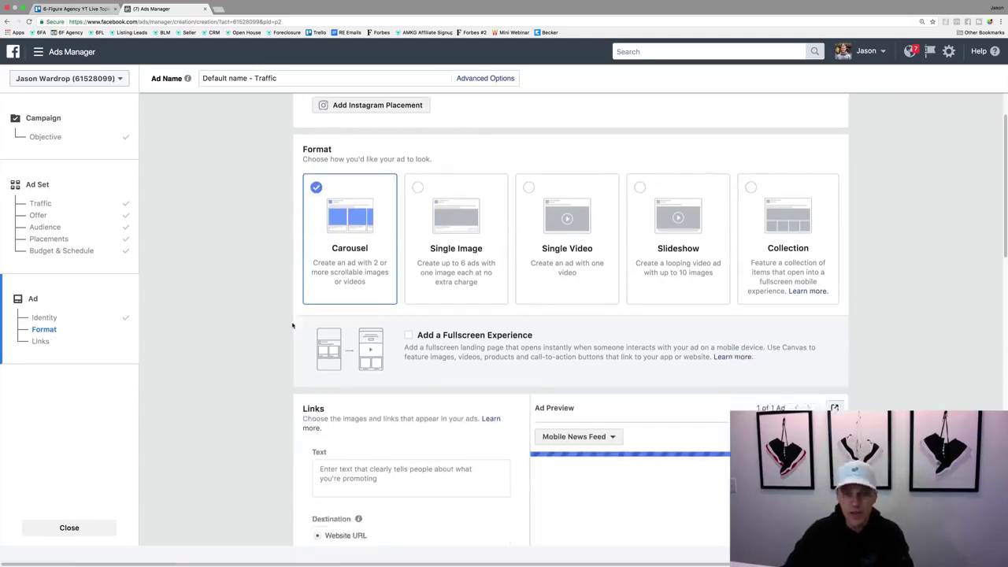
scroll(292, 325, "down", 1)
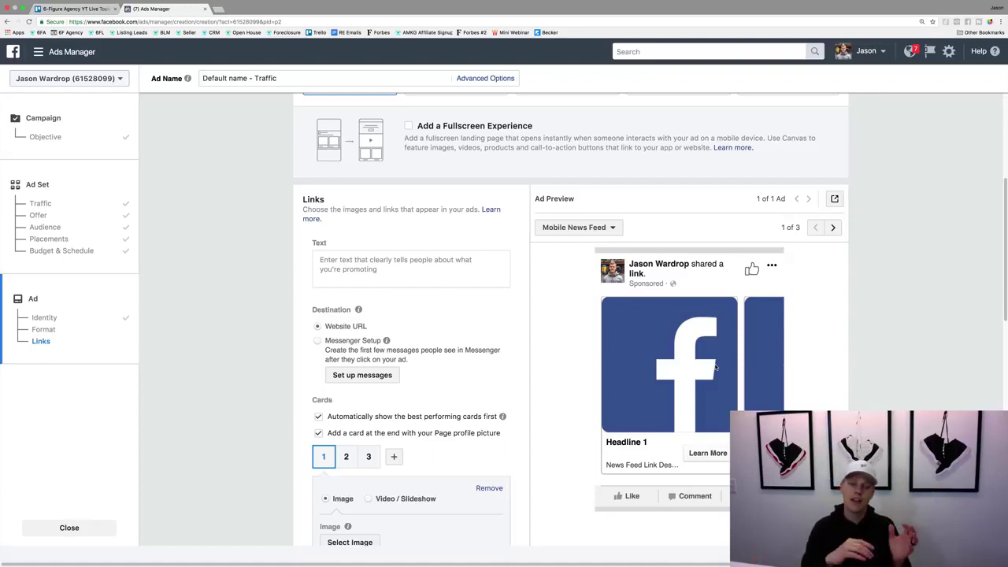
scroll(715, 367, "down", 3)
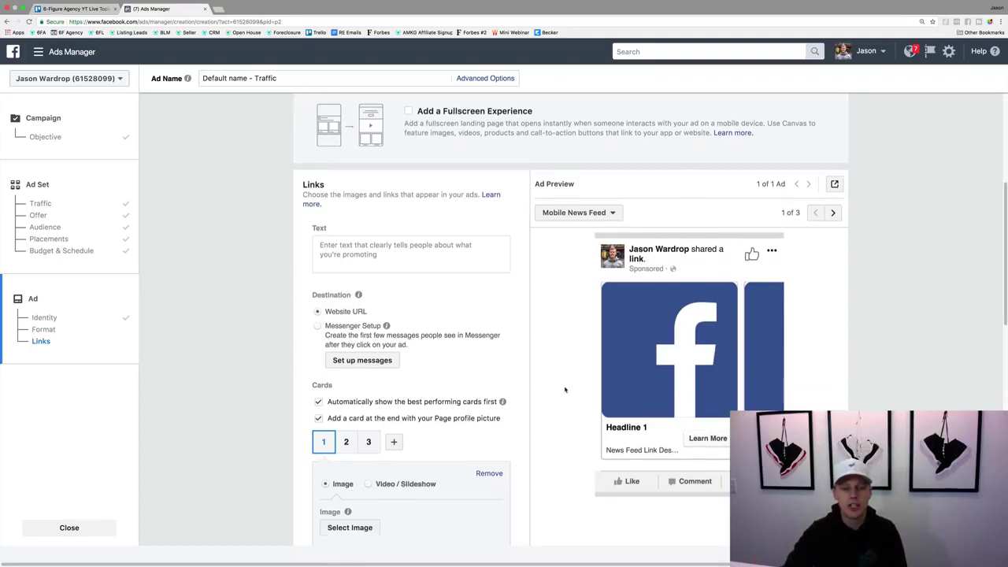
left_click(344, 409)
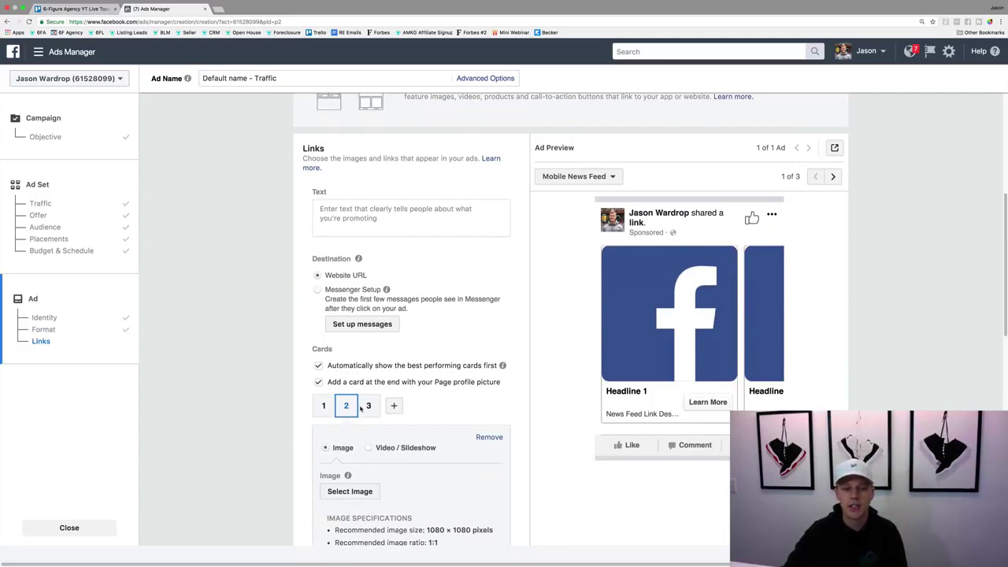
left_click(366, 406)
left_click(324, 408)
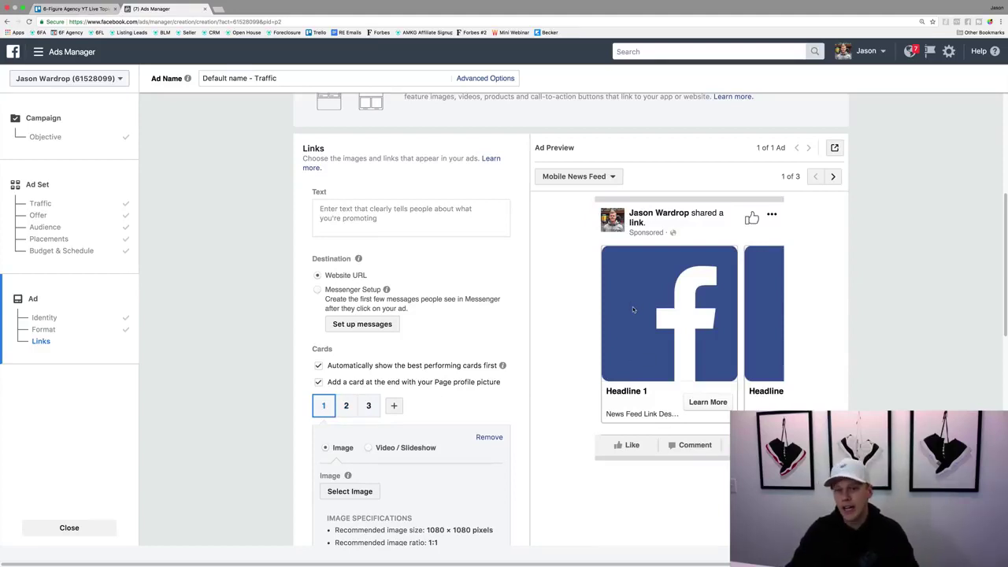
scroll(666, 284, "up", 1)
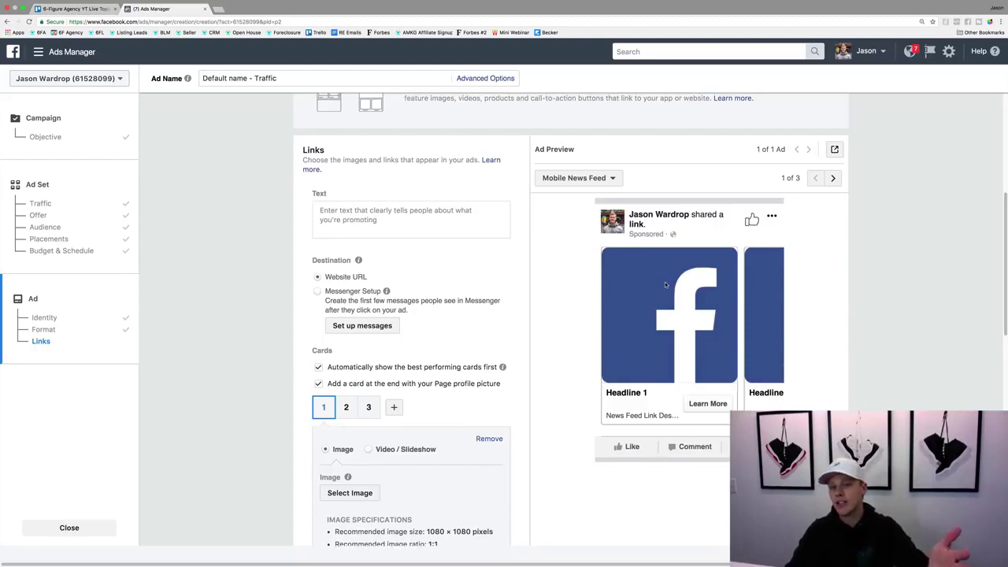
scroll(665, 285, "up", 1)
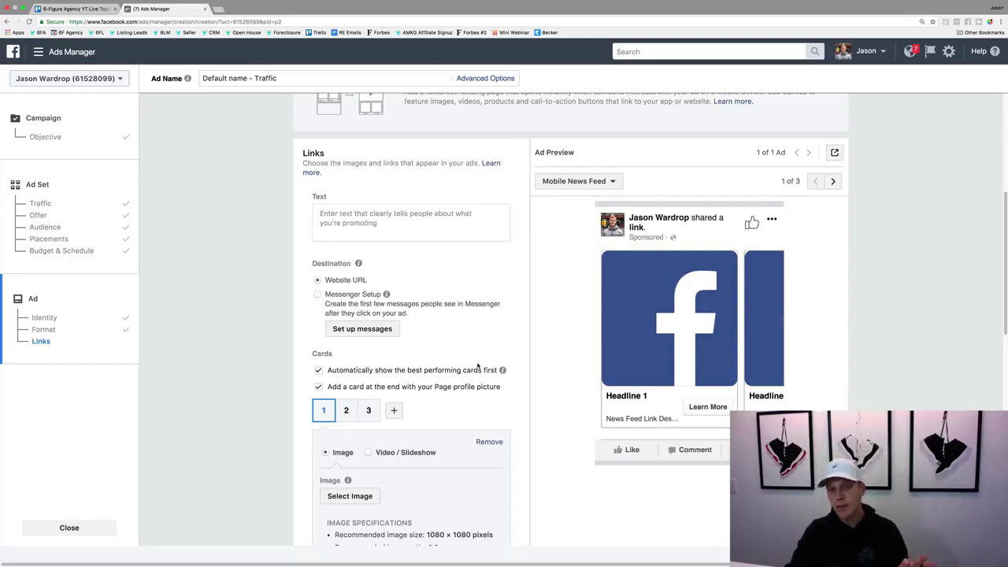
Step: Try the Single Image and Single Video formats in turn and view the media options and specifications of each
scroll(516, 345, "up", 5)
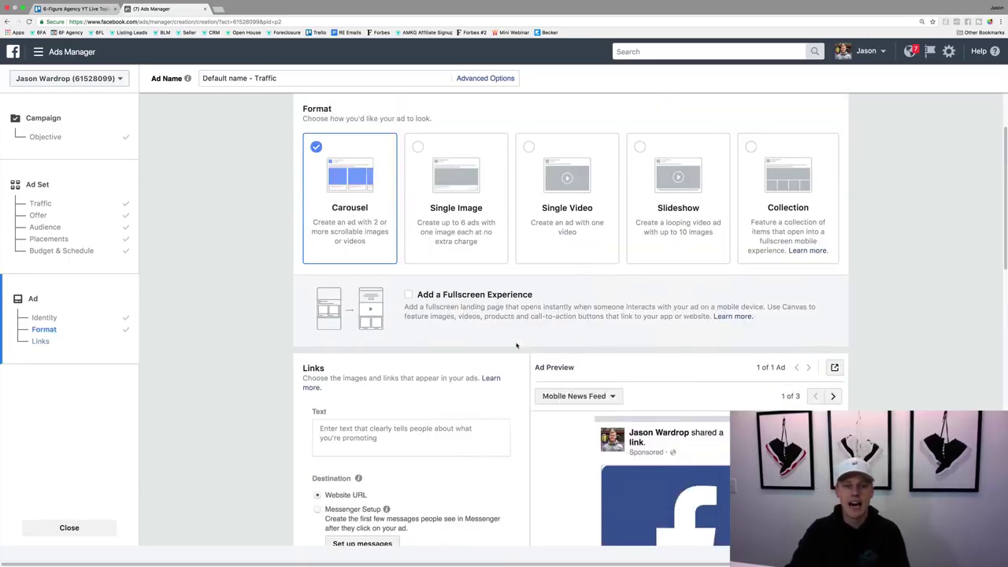
left_click(469, 189)
scroll(493, 318, "down", 3)
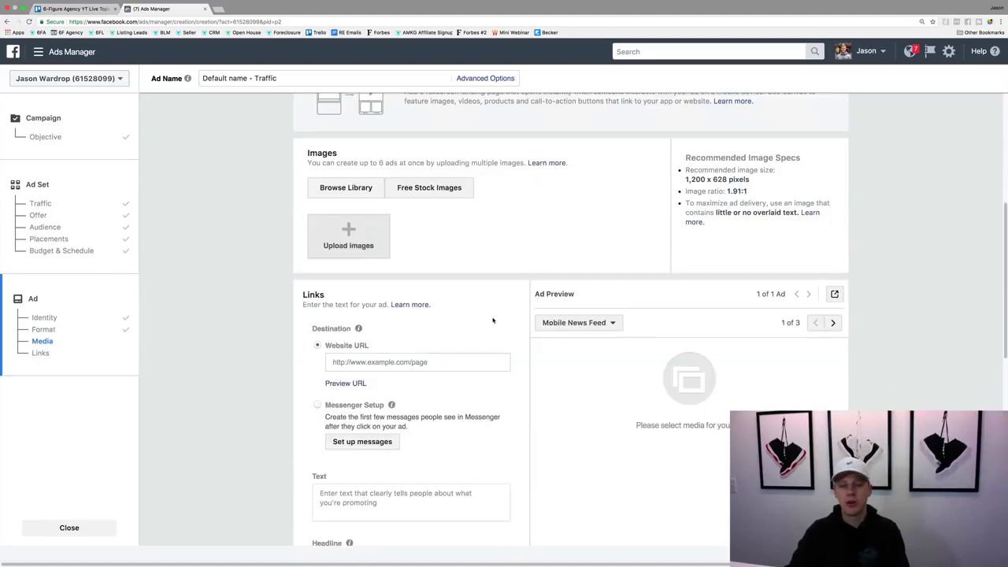
scroll(493, 322, "up", 2)
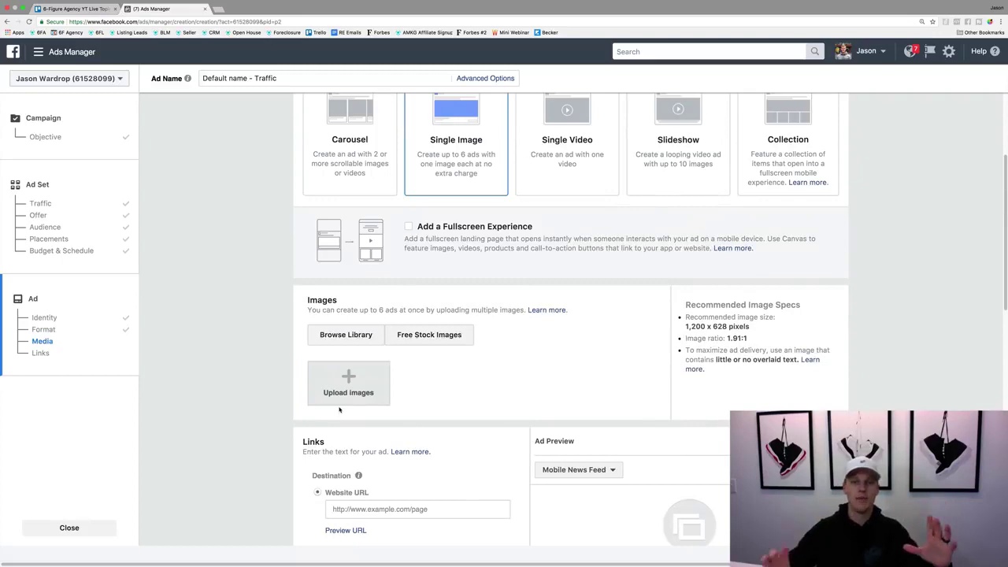
left_click(556, 149)
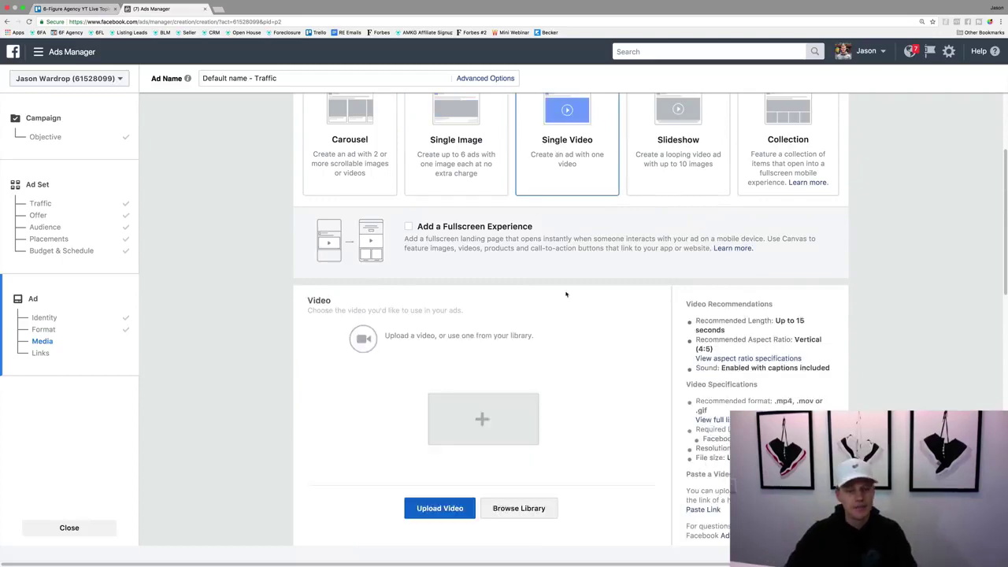
scroll(600, 304, "down", 2)
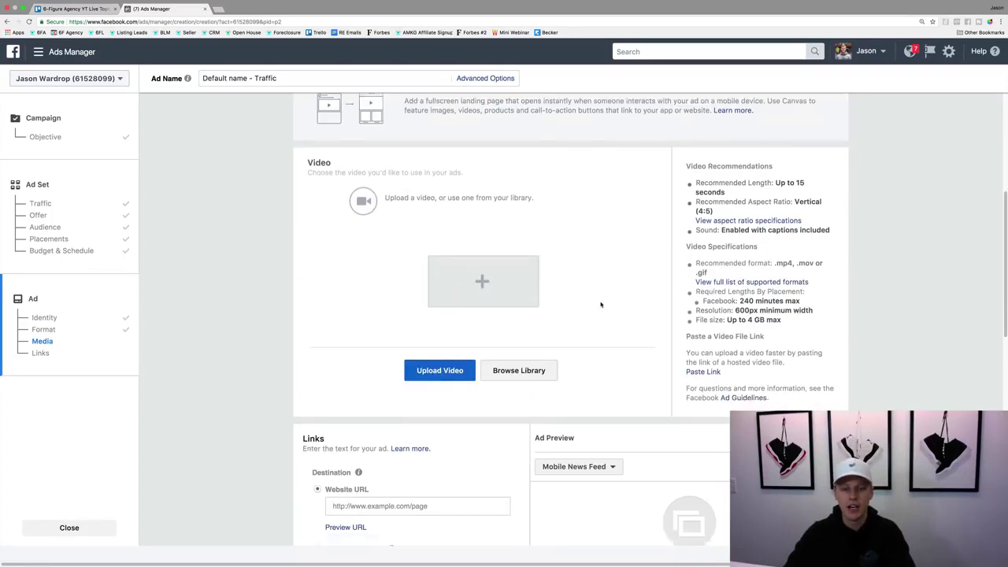
Step: Switch the ad format to Slideshow and view its creation options and recommended specs
scroll(601, 304, "up", 3)
left_click(691, 176)
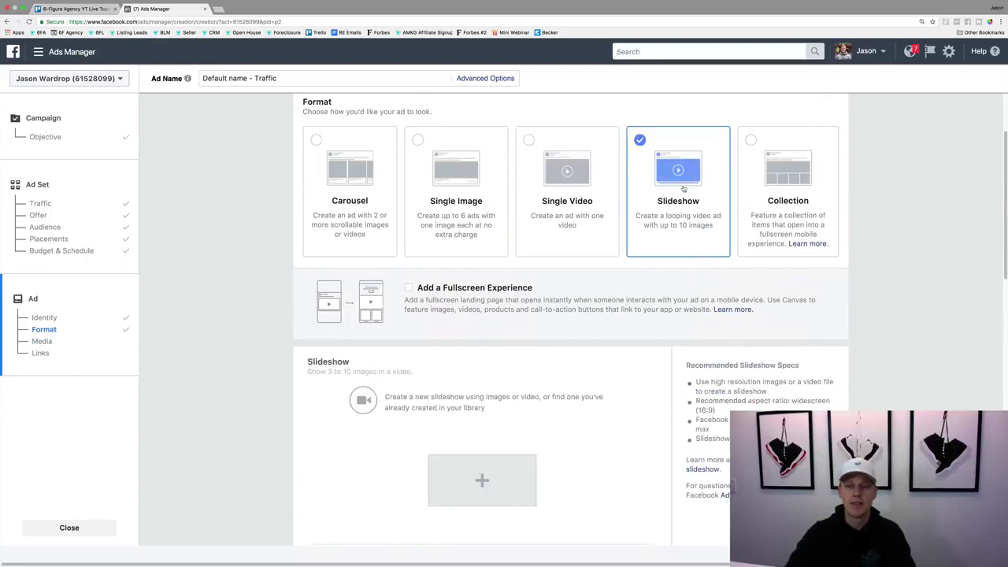
scroll(616, 270, "down", 4)
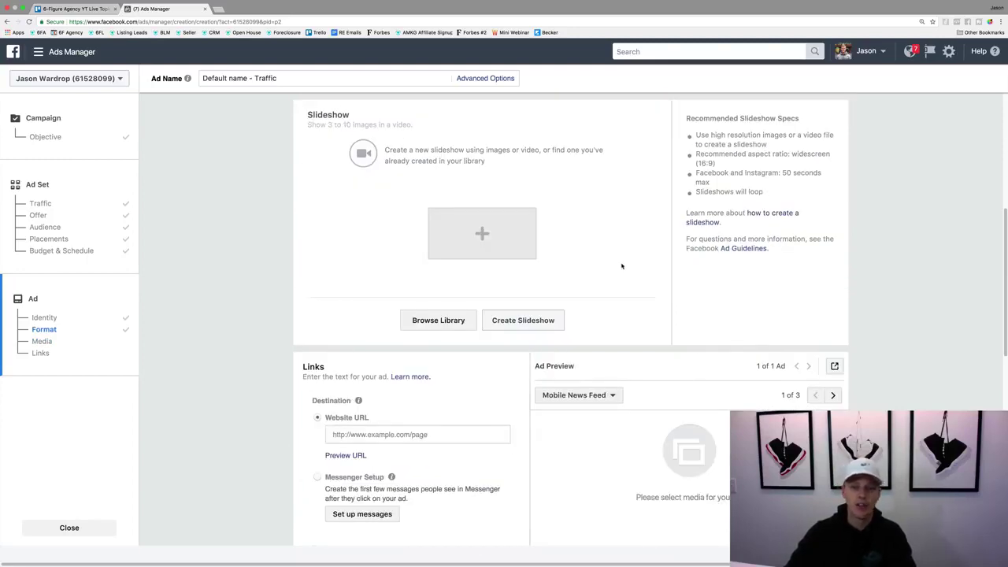
scroll(622, 267, "up", 3)
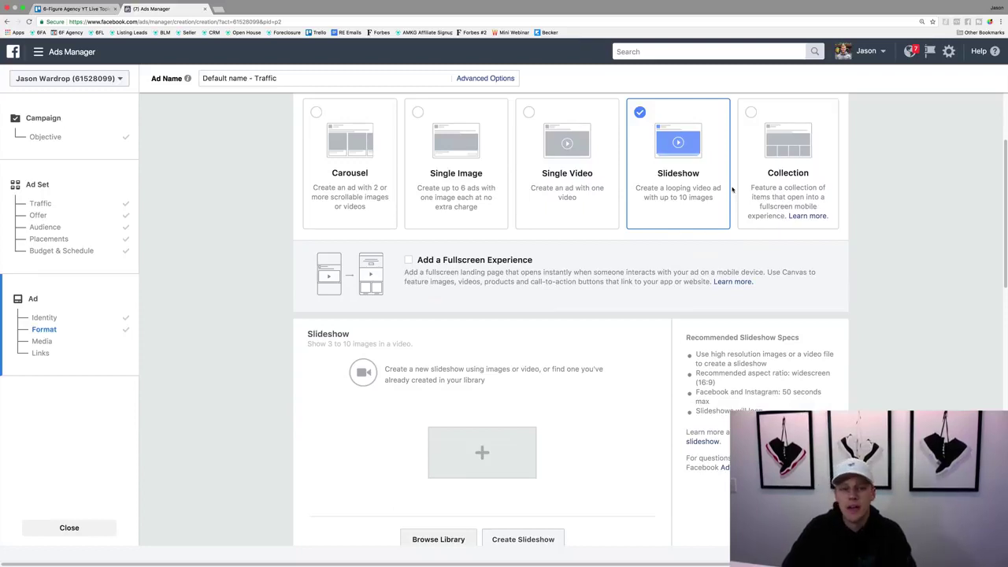
Step: Compare the Single Image and Single Video formats again and set the ad format to Single Image
left_click(476, 151)
left_click(556, 162)
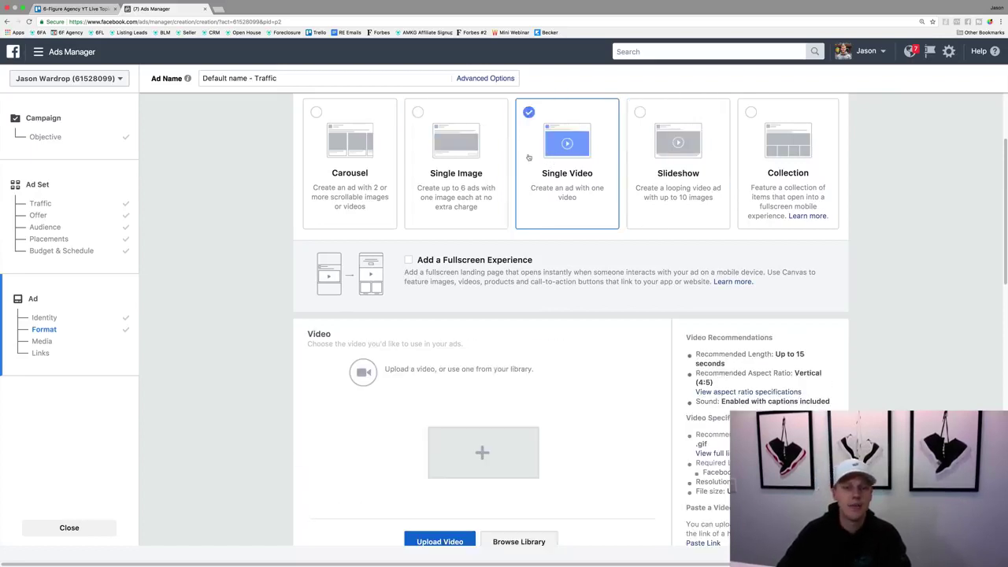
left_click(489, 154)
left_click(523, 161)
left_click(483, 161)
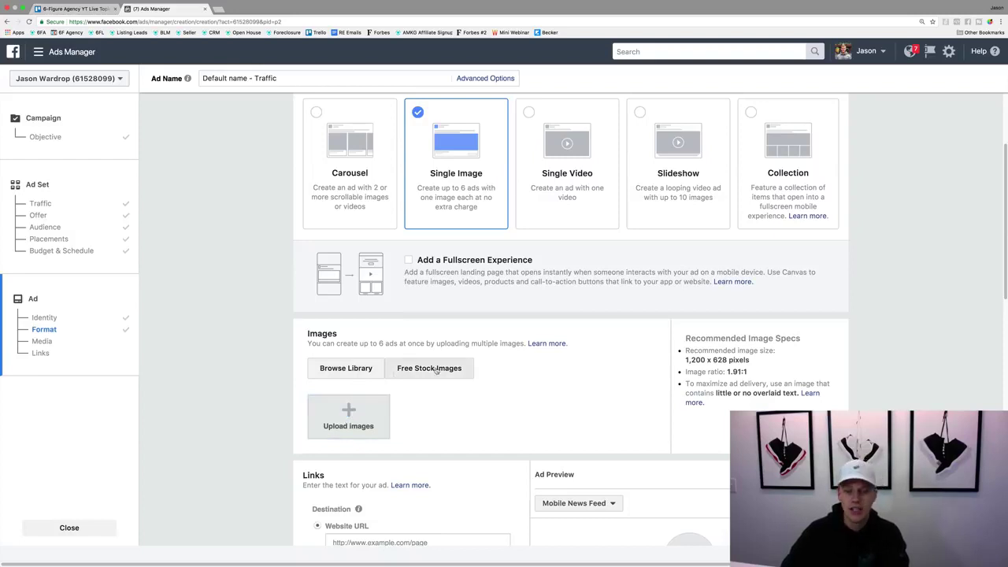
Step: Upload the man's portrait JPG from the Desktop folder as the ad image and bring up its ad preview
left_click(349, 412)
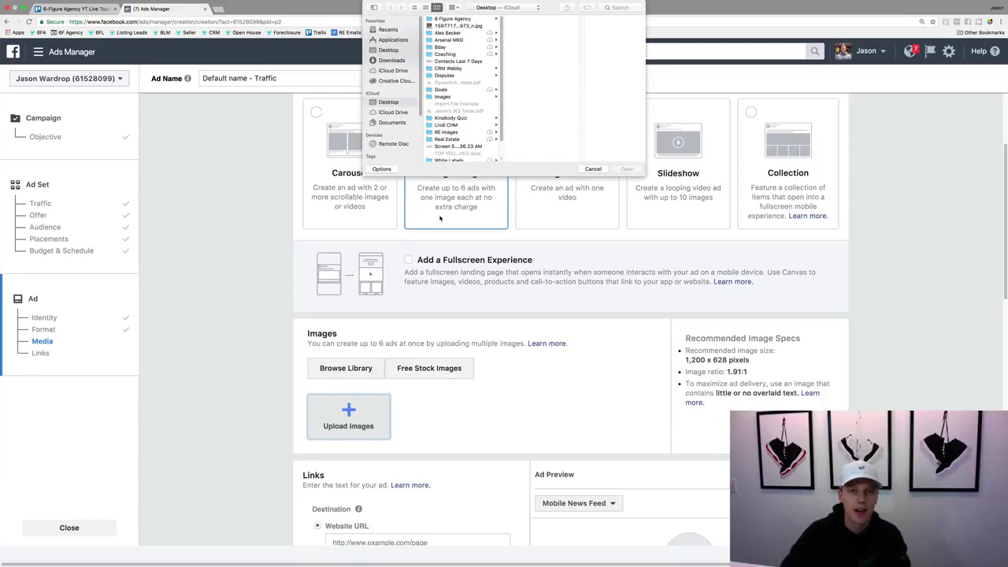
left_click(461, 25)
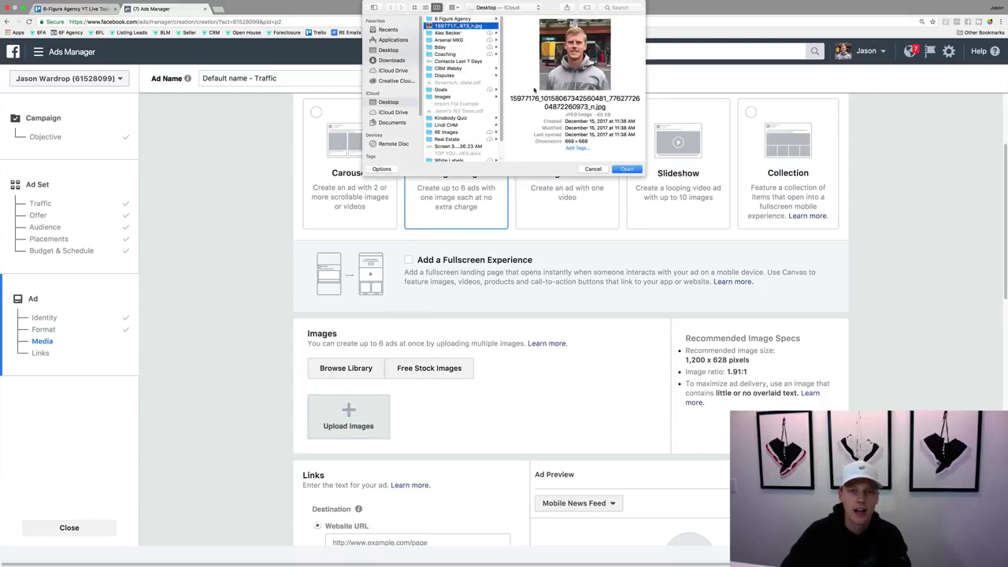
left_click(626, 168)
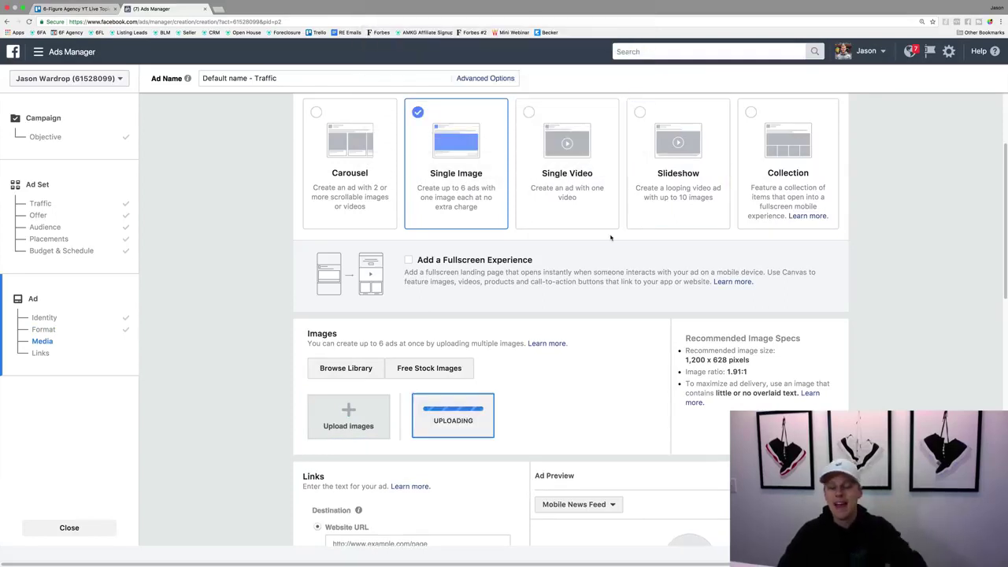
scroll(504, 339, "down", 3)
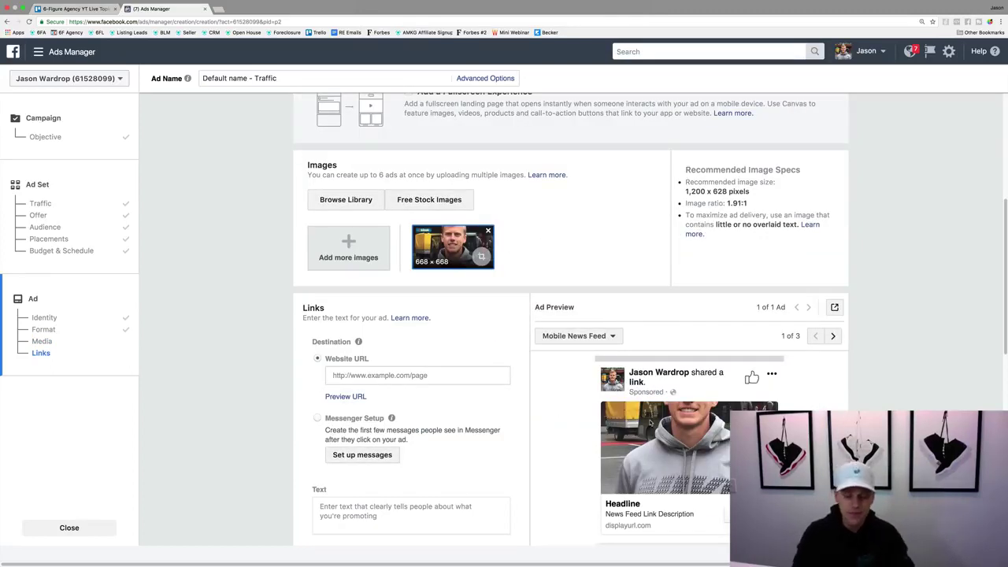
Step: Open Canva in a new browser tab, view the existing Facebook Ad design with the woman's portrait, and return to the designs overview
key("ctrl+t")
type("canva")
key("Return")
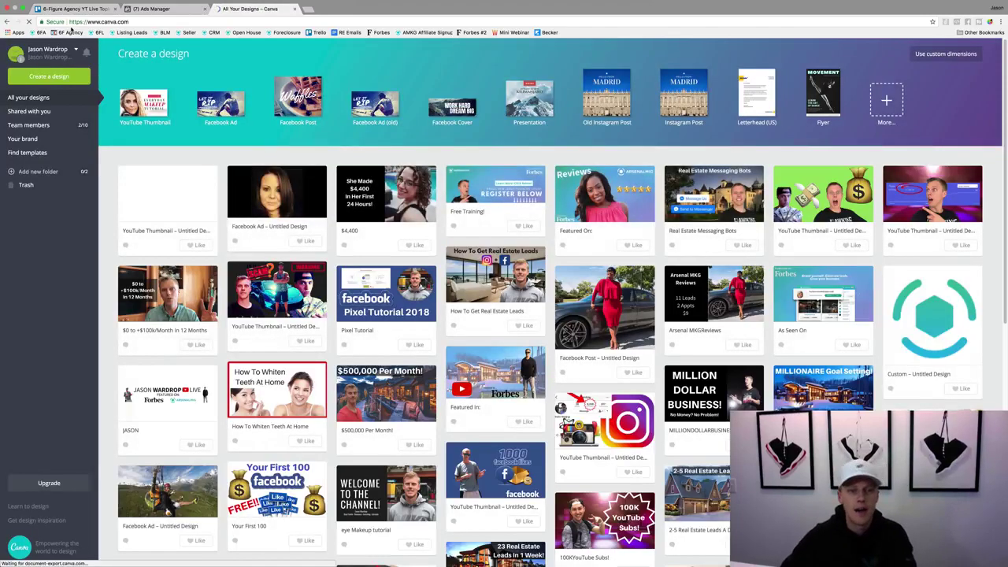
left_click(264, 202)
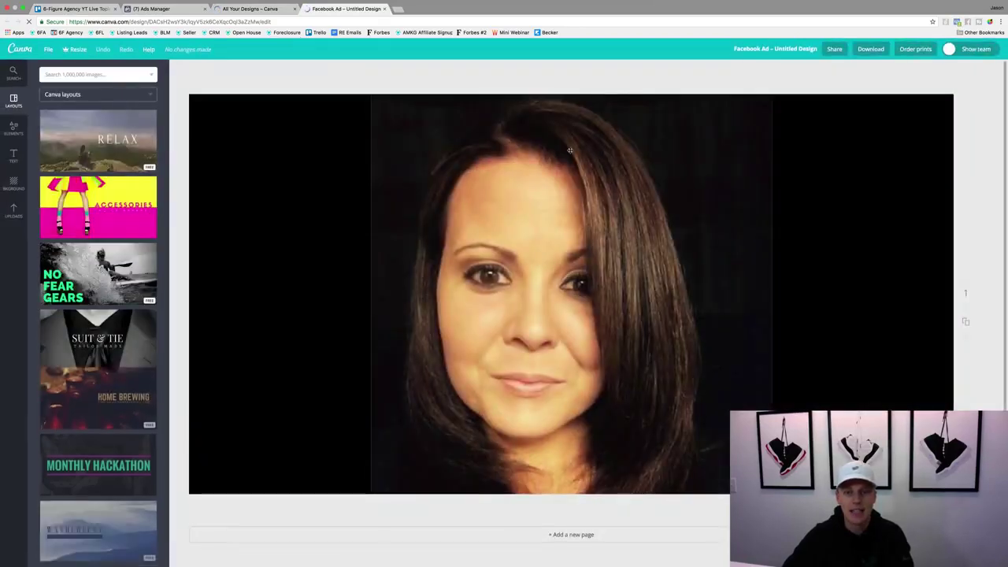
left_click(161, 10)
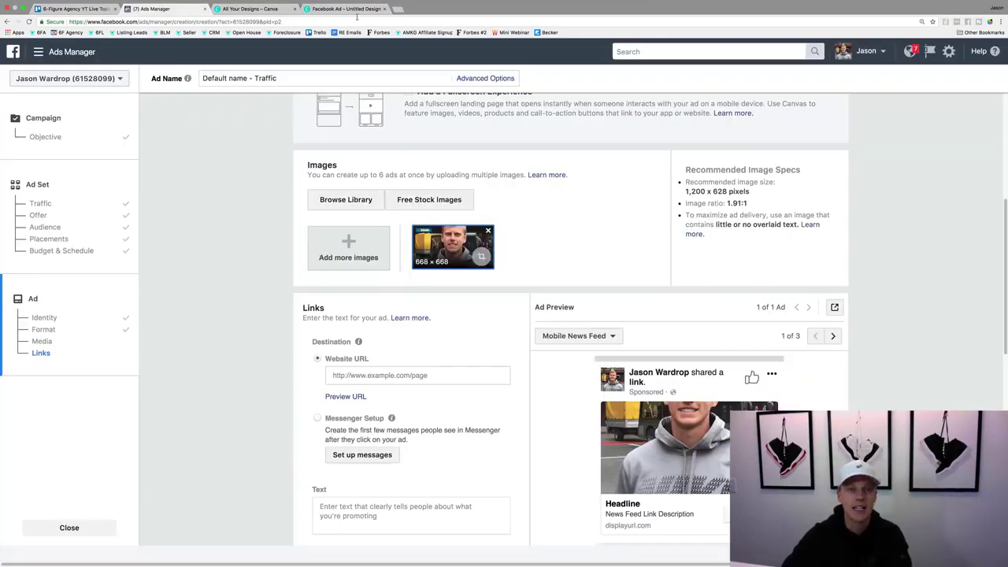
left_click(251, 10)
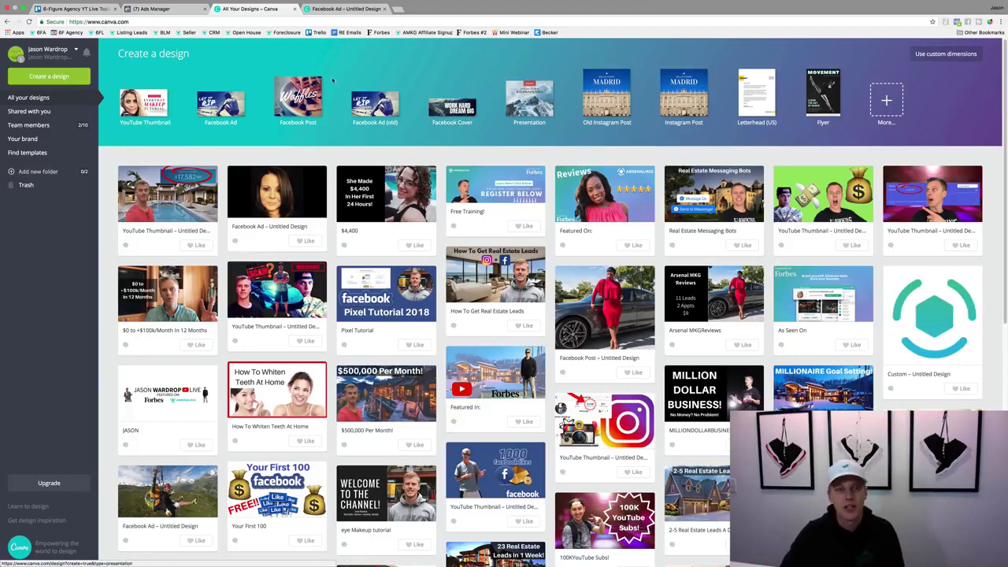
Step: Create a blank Facebook Ad design, add the uploaded gray-hoodie cutout photo and align it with the canvas's bottom edge
left_click(220, 100)
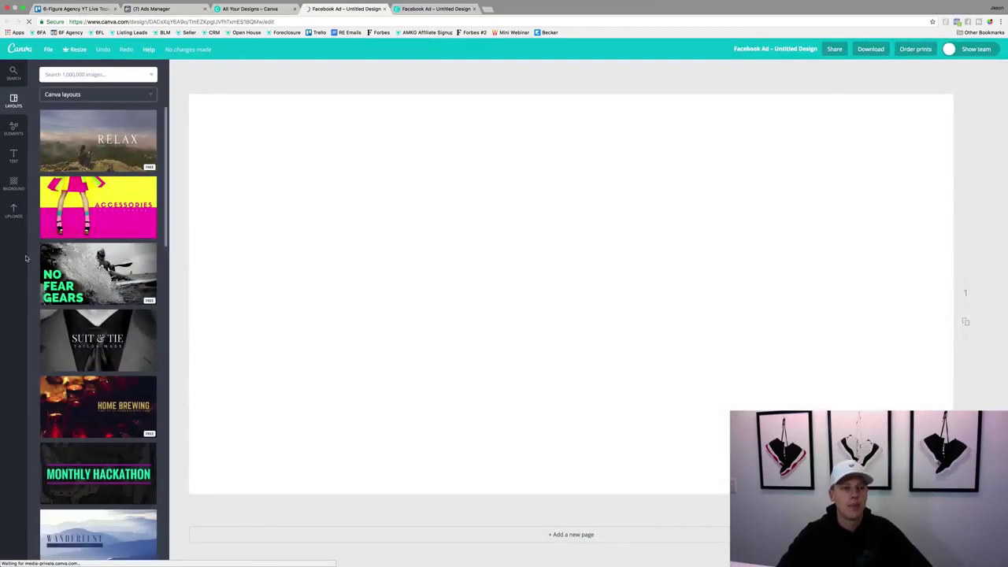
left_click(14, 208)
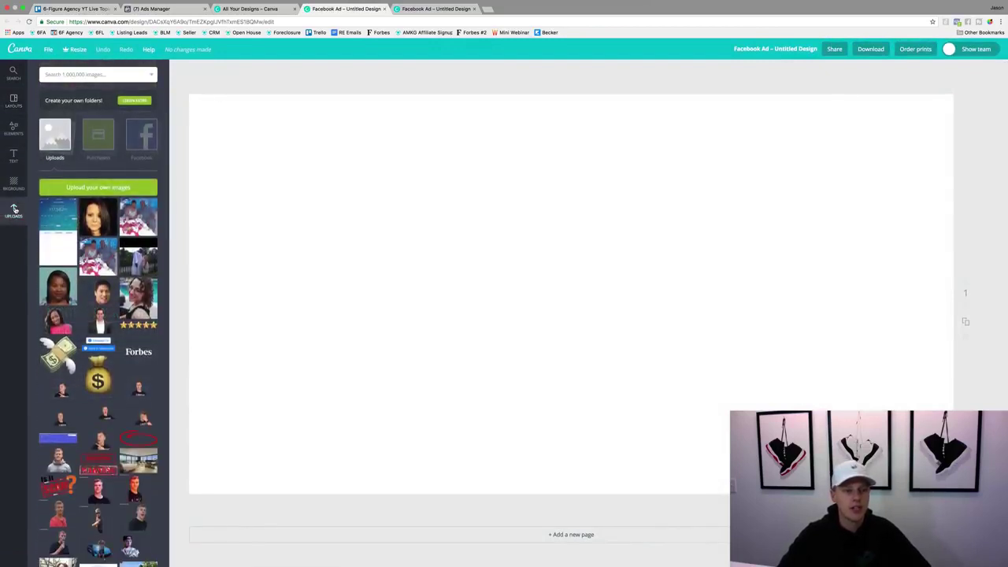
scroll(99, 315, "down", 5)
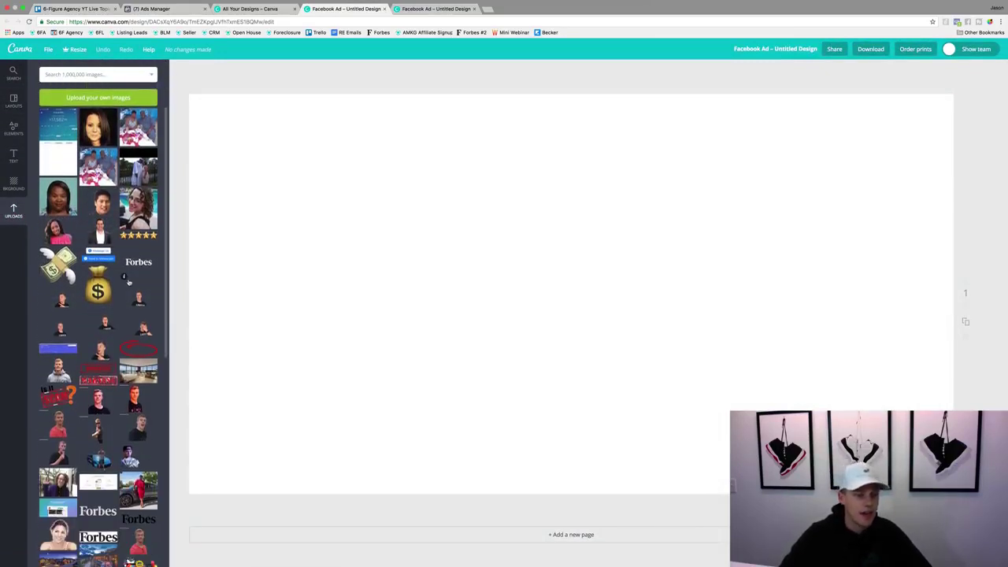
left_click(60, 273)
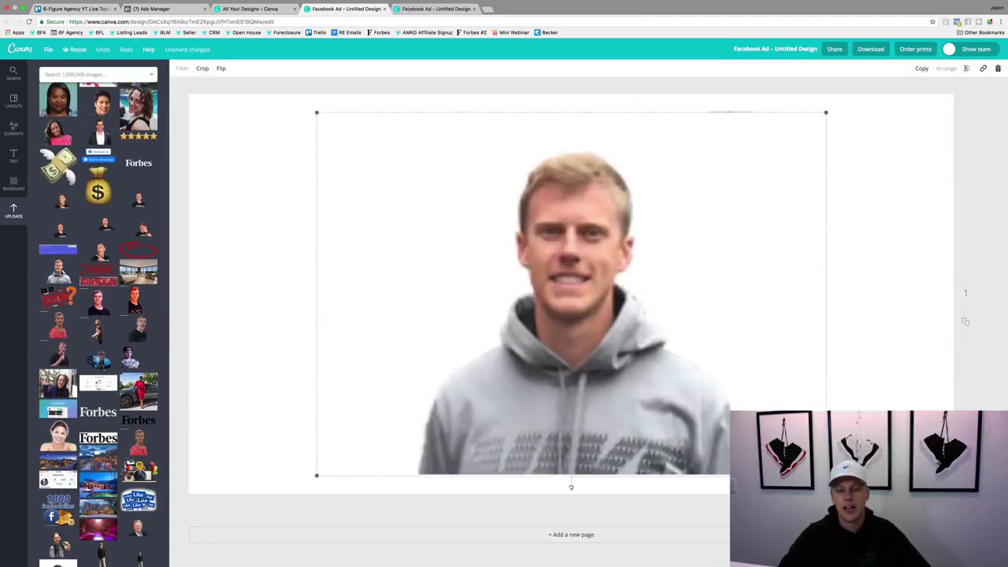
left_click_drag(541, 344, 541, 366)
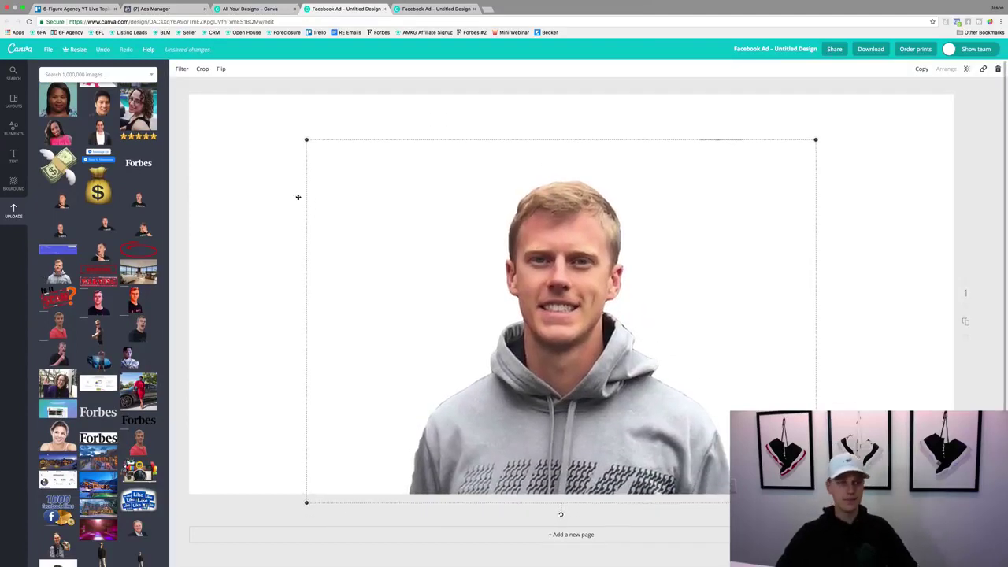
Step: Try out uploaded house photos on the design, deleting the first two and adding the snowy house with the pool
scroll(76, 209, "up", 5)
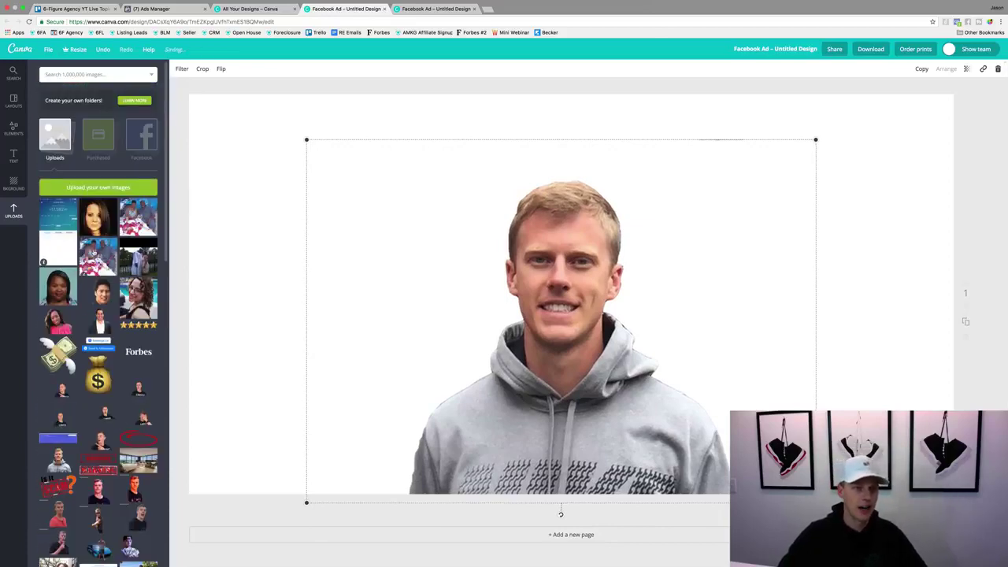
scroll(71, 240, "down", 5)
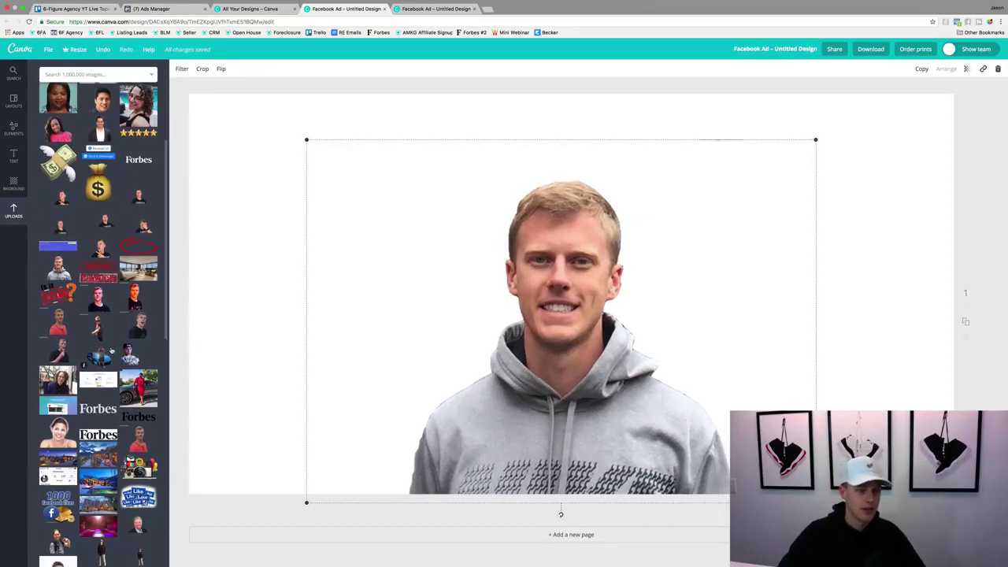
left_click(61, 458)
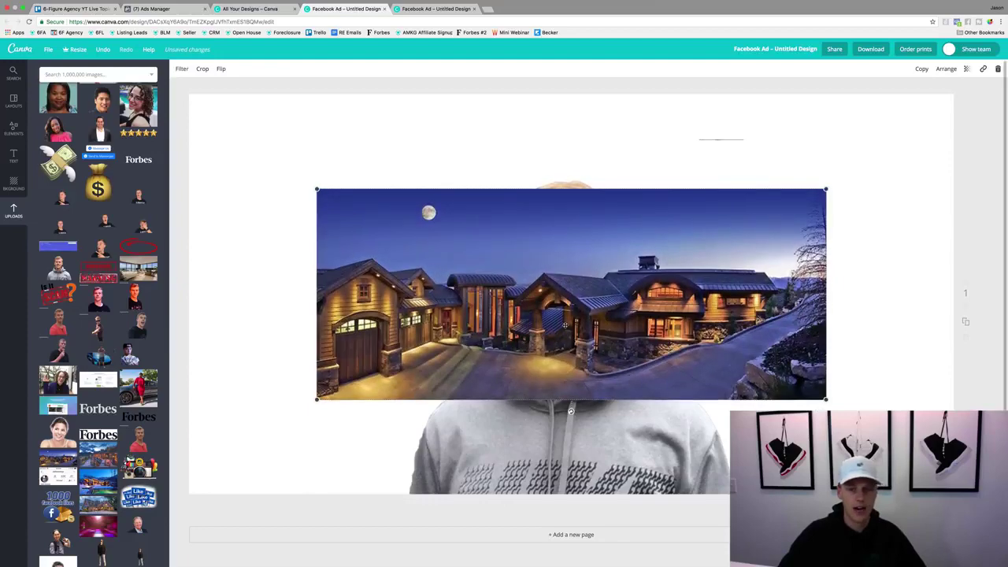
key("Delete")
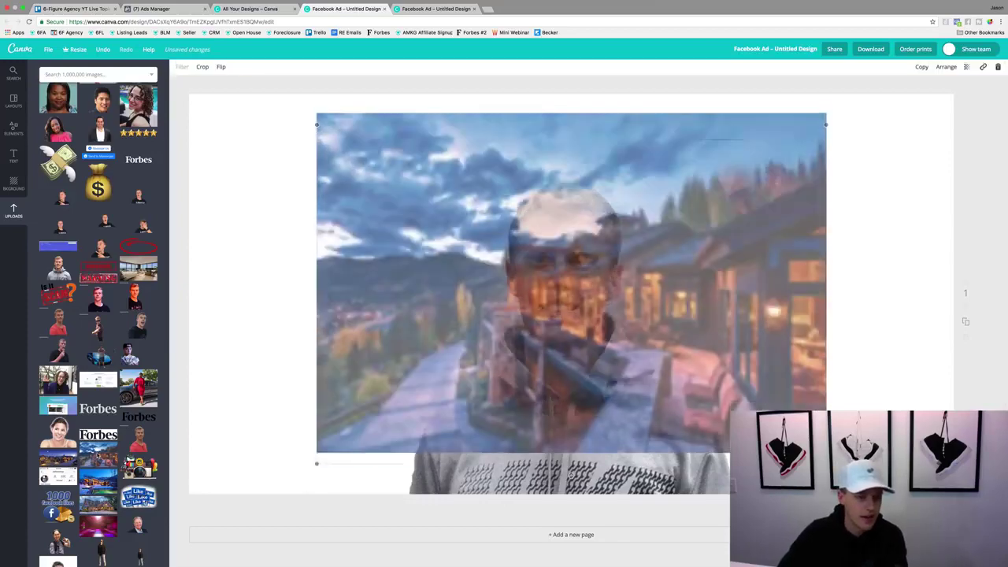
key("Delete")
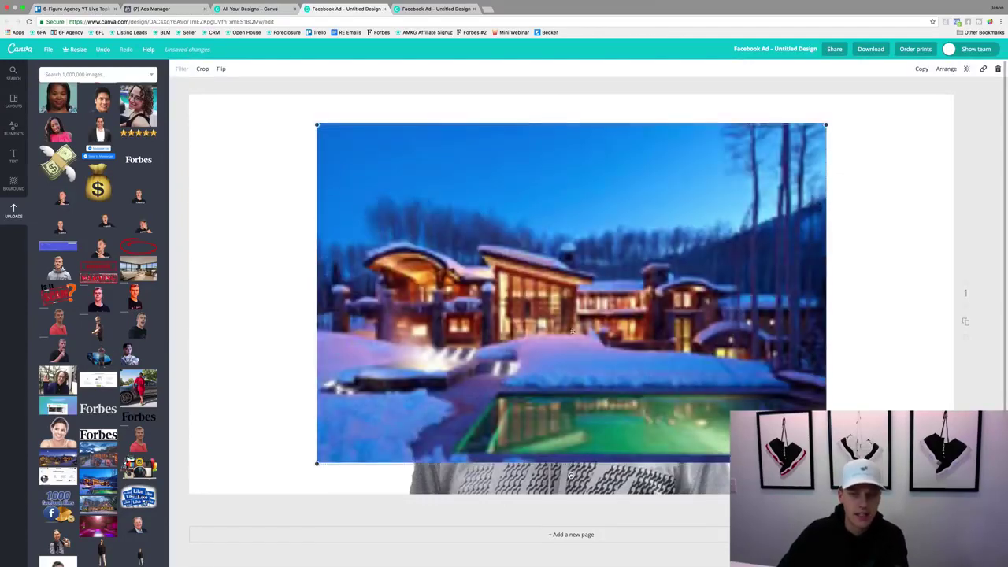
Step: Align the snowy house photo with the canvas's top-left corner, enlarge it to cover the canvas and send it behind the man
left_click_drag(572, 332, 445, 302)
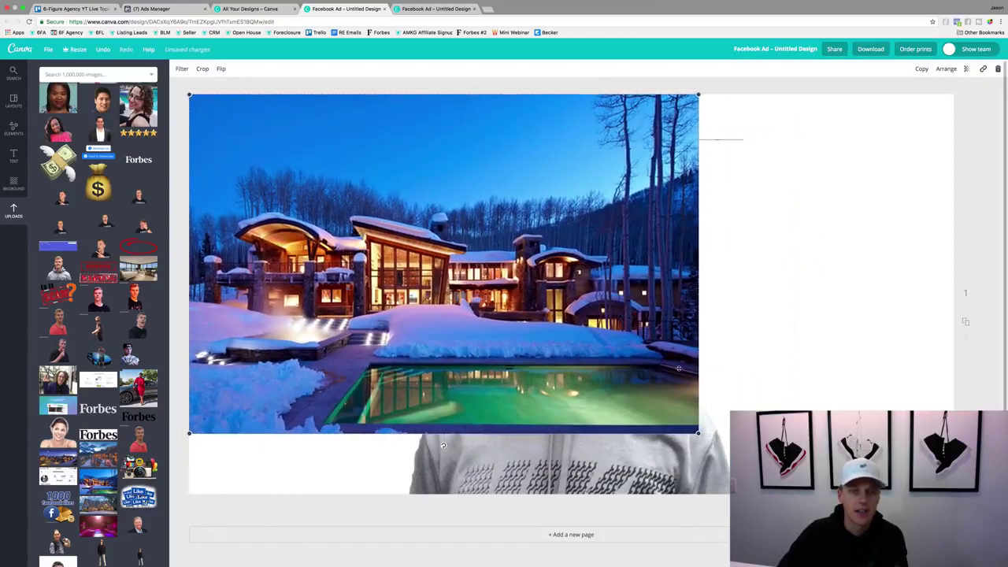
left_click_drag(697, 432, 955, 552)
key("super+[")
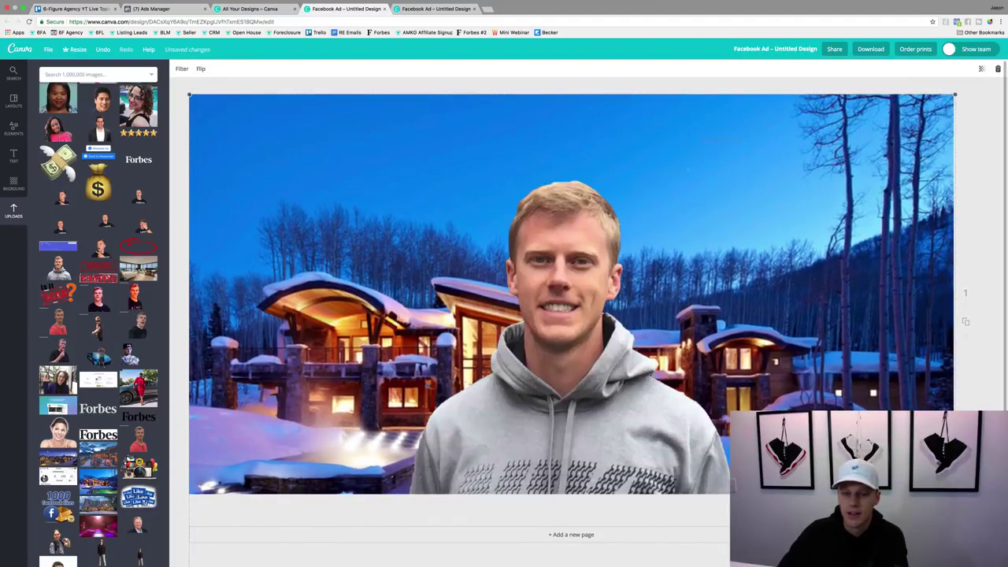
Step: Shift the house background upward and fine-tune the position of the man's cutout along the canvas's bottom edge
mouse_move(738, 396)
left_mouse_down()
mouse_move(735, 378)
mouse_move(737, 402)
left_mouse_up()
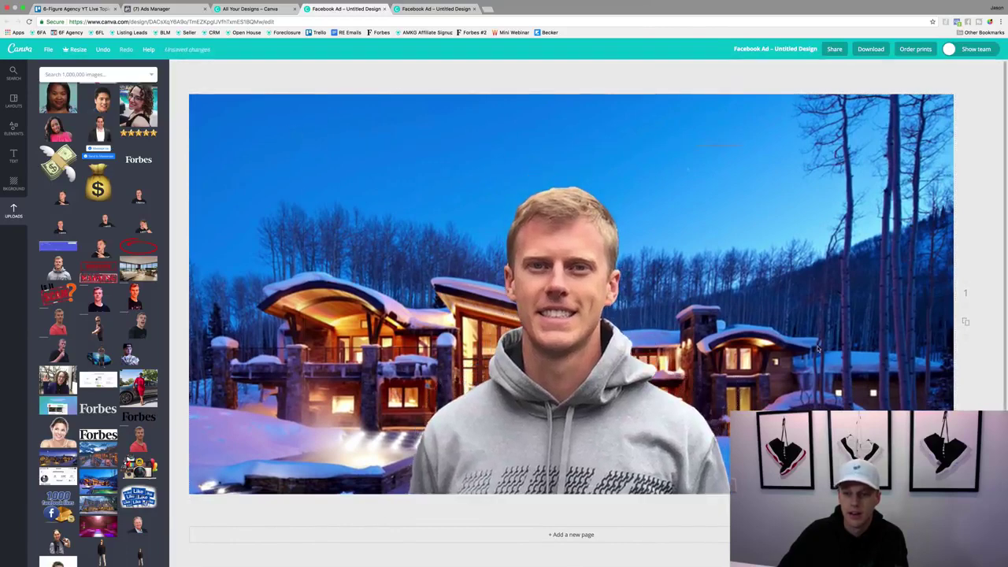
left_click_drag(845, 317, 841, 283)
mouse_move(563, 427)
left_mouse_down()
mouse_move(681, 318)
mouse_move(592, 426)
mouse_move(561, 422)
mouse_move(570, 424)
left_mouse_up()
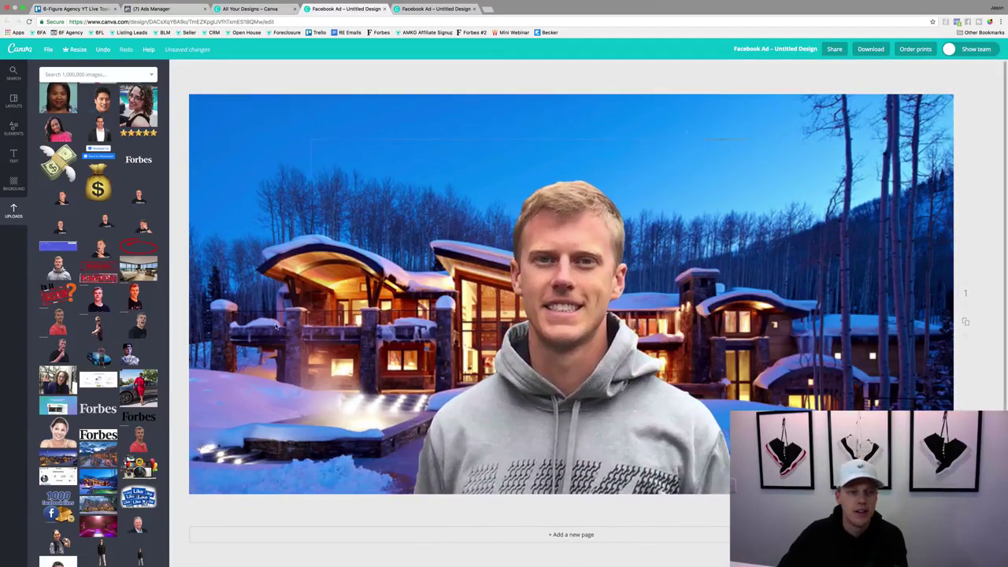
Step: Add a heading to the design with the text "Test Ad"
left_click(11, 159)
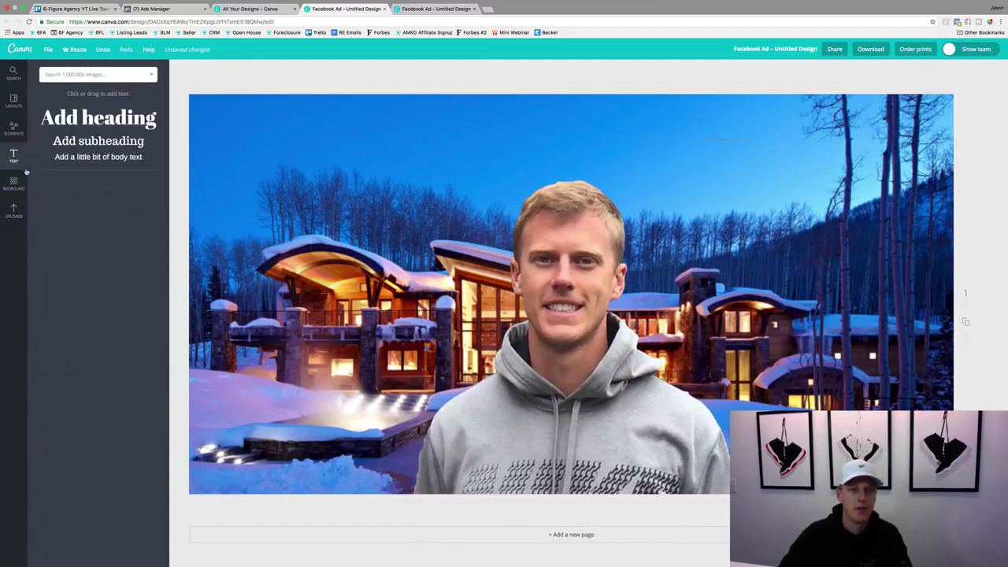
left_click(98, 117)
left_click(535, 321)
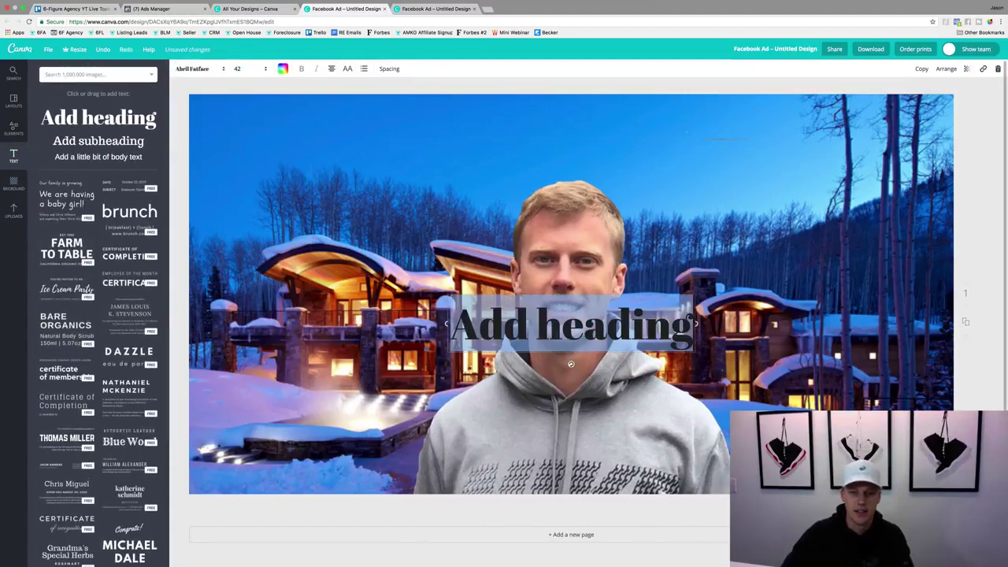
type("Test Ad")
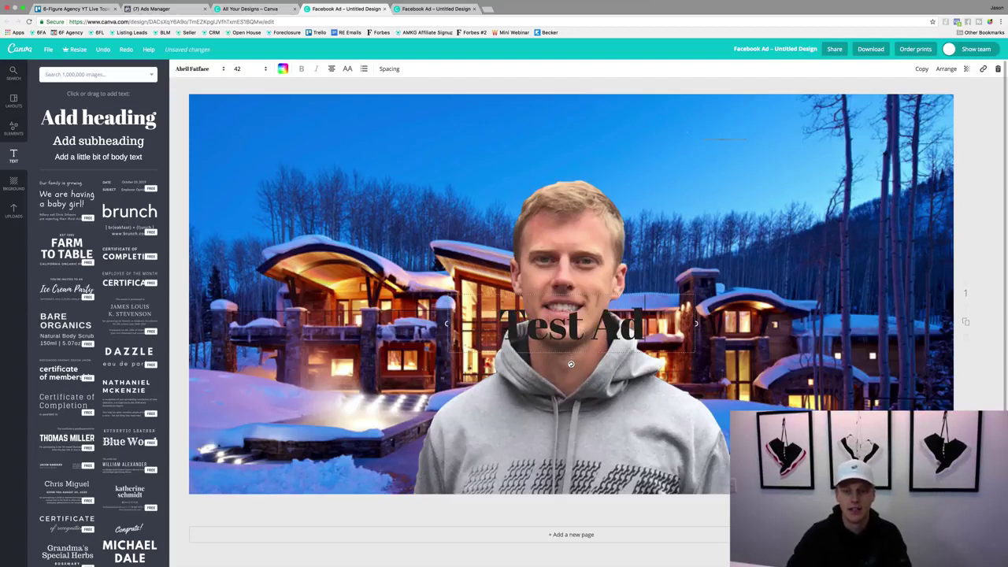
Step: Format the "Test Ad" heading in white Aileron Heavy and move it to the canvas's upper-left area
key("super+a")
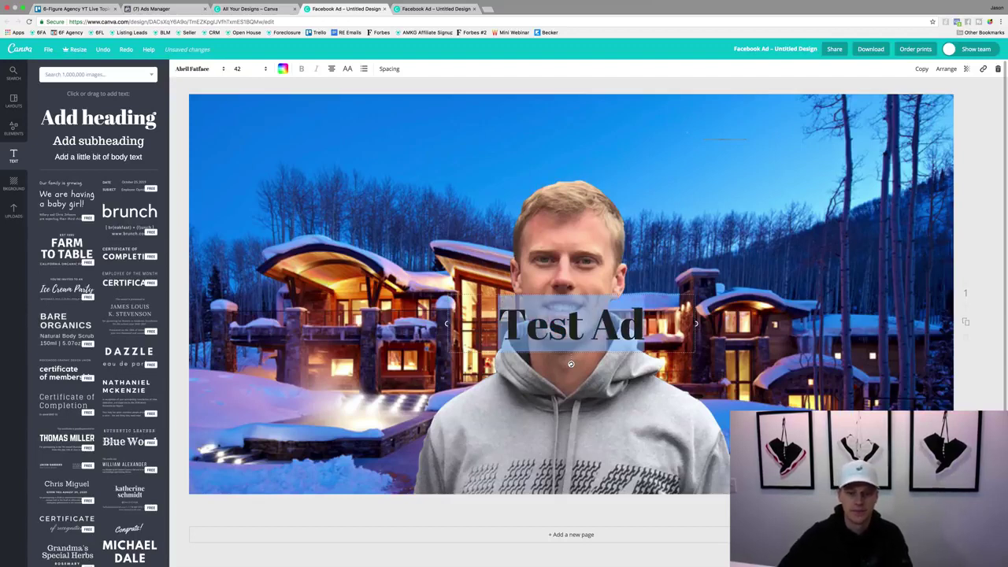
left_click(284, 69)
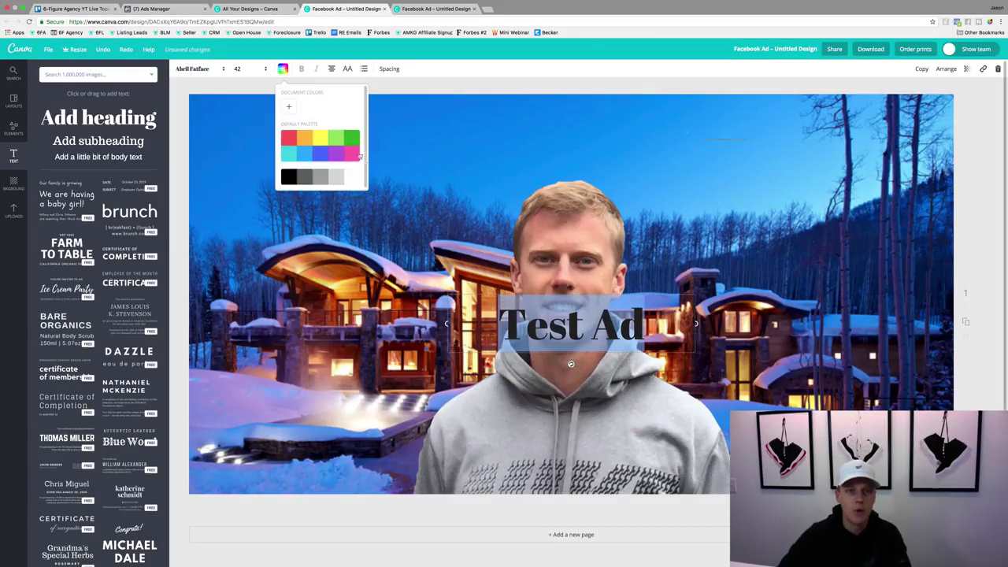
left_click(352, 177)
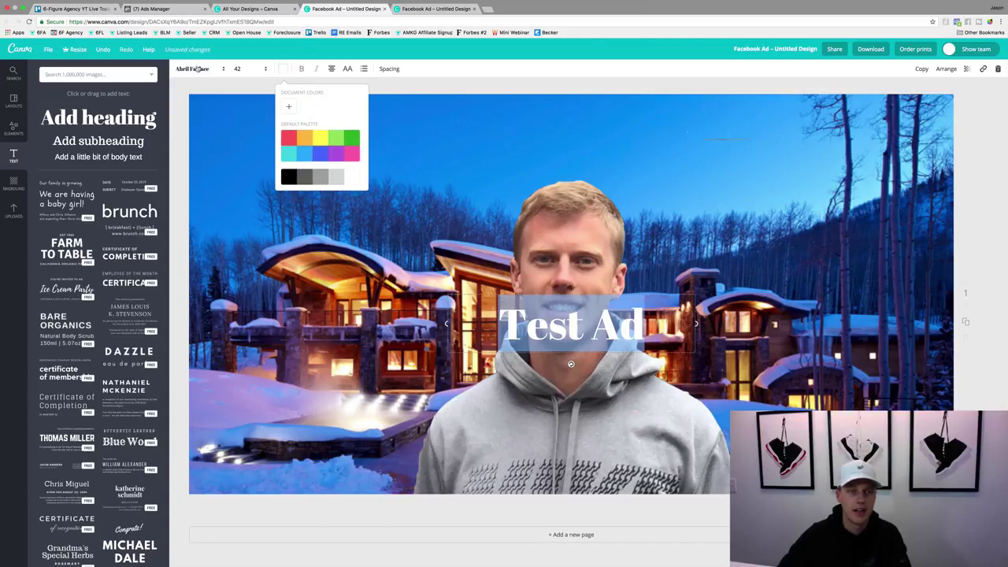
left_click(199, 68)
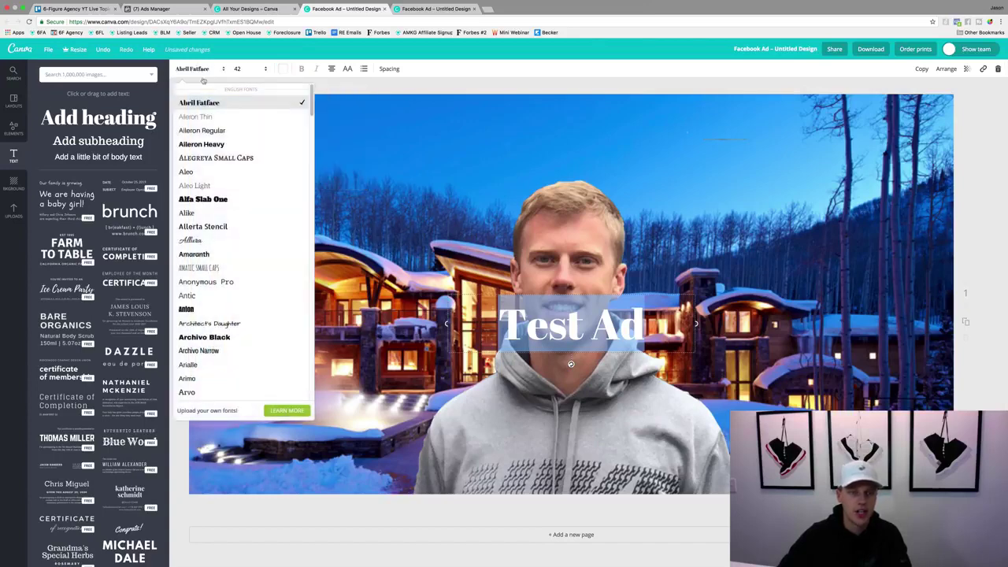
left_click(207, 145)
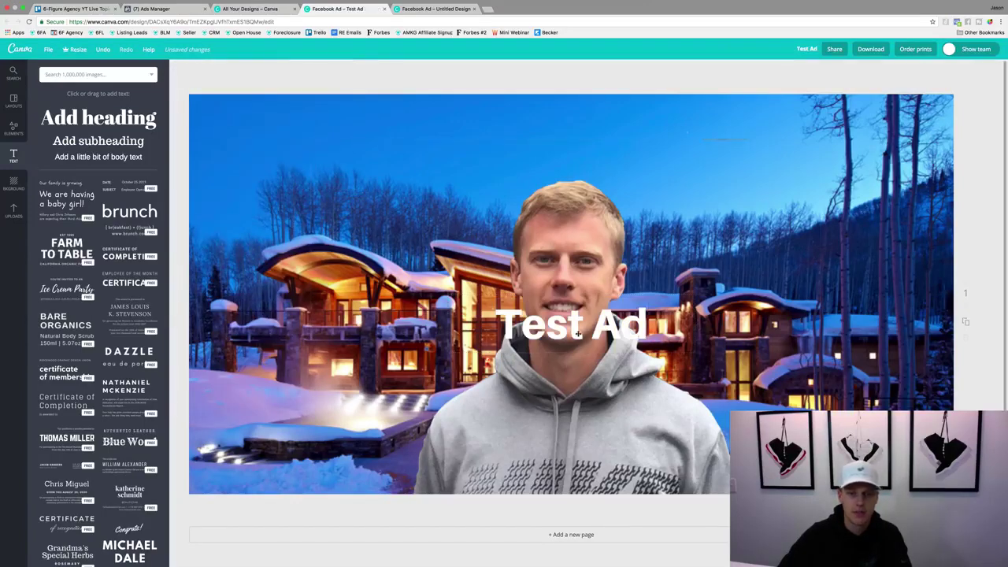
left_click_drag(576, 332, 324, 139)
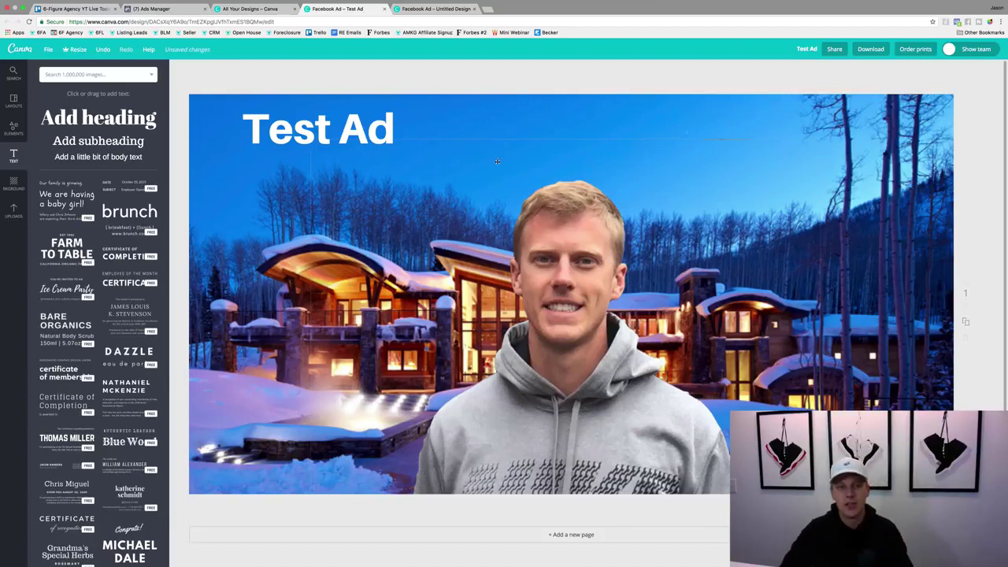
Step: Delete the "Test Ad" heading from the design
left_click(359, 119)
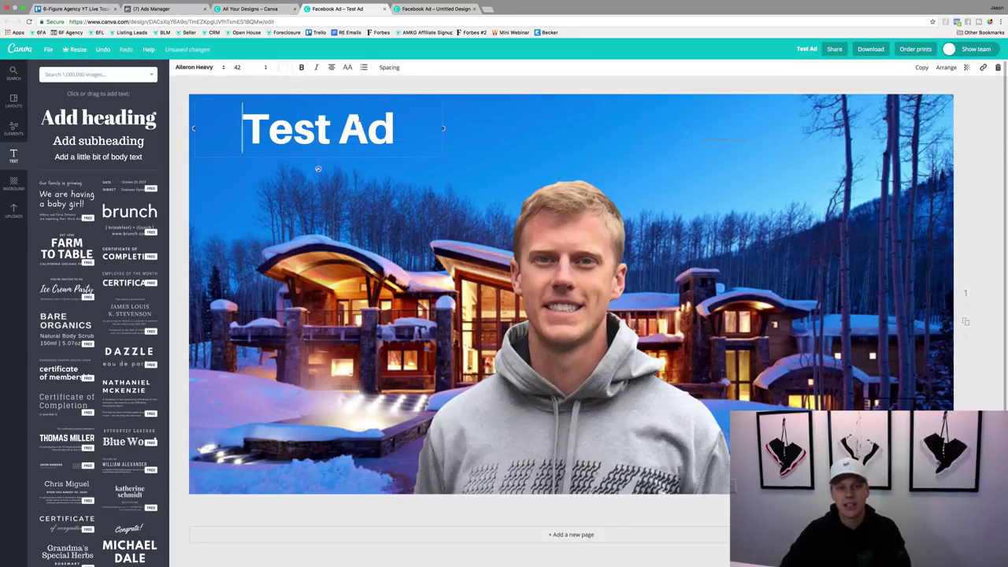
left_click(998, 68)
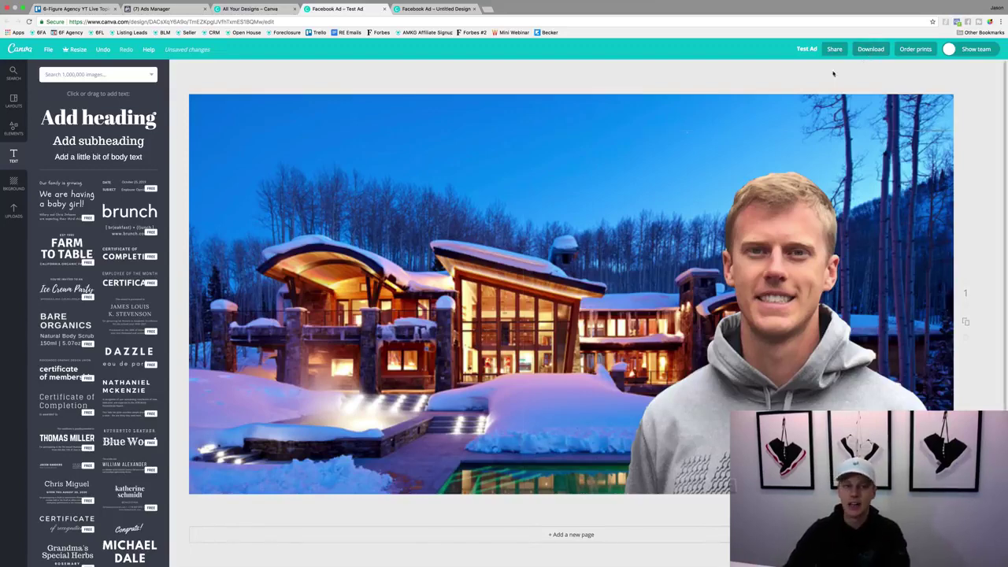
Step: Switch to Ads Manager and remove the current portrait image from the ad
left_click(168, 10)
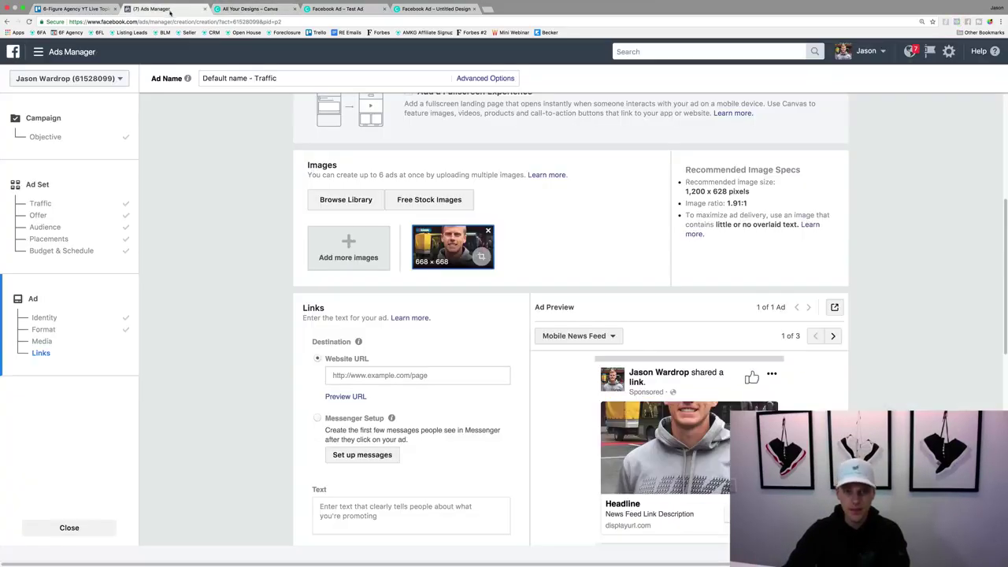
left_click(487, 231)
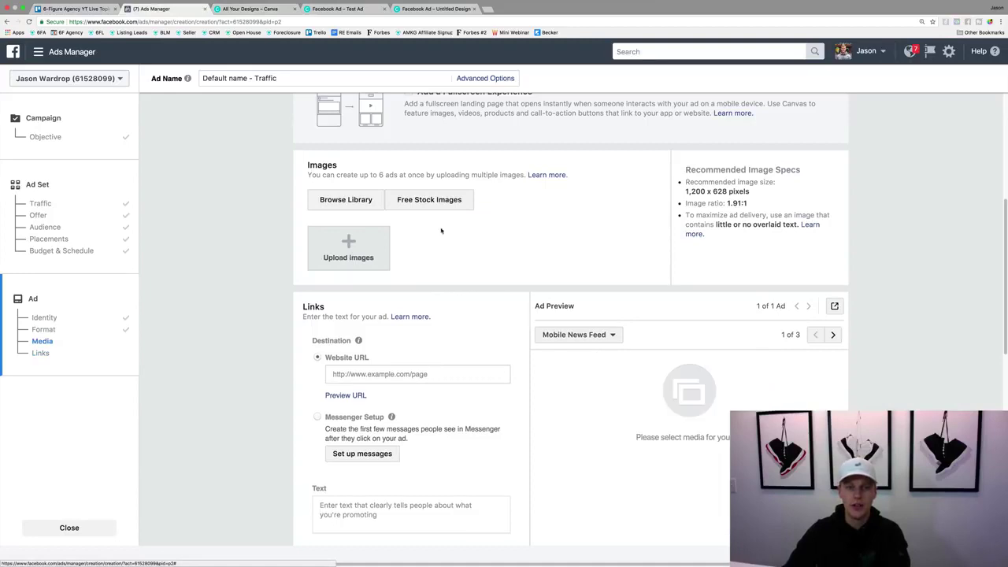
left_click(348, 249)
left_click(594, 169)
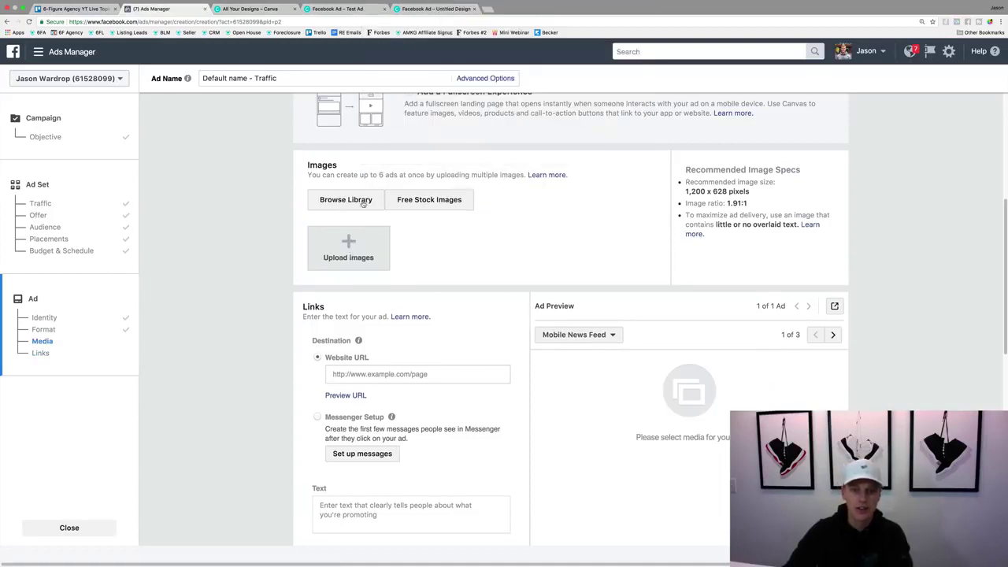
Step: Add the 1590 × 860 gray house photo from the image library's ad images as the ad's image
left_click(363, 202)
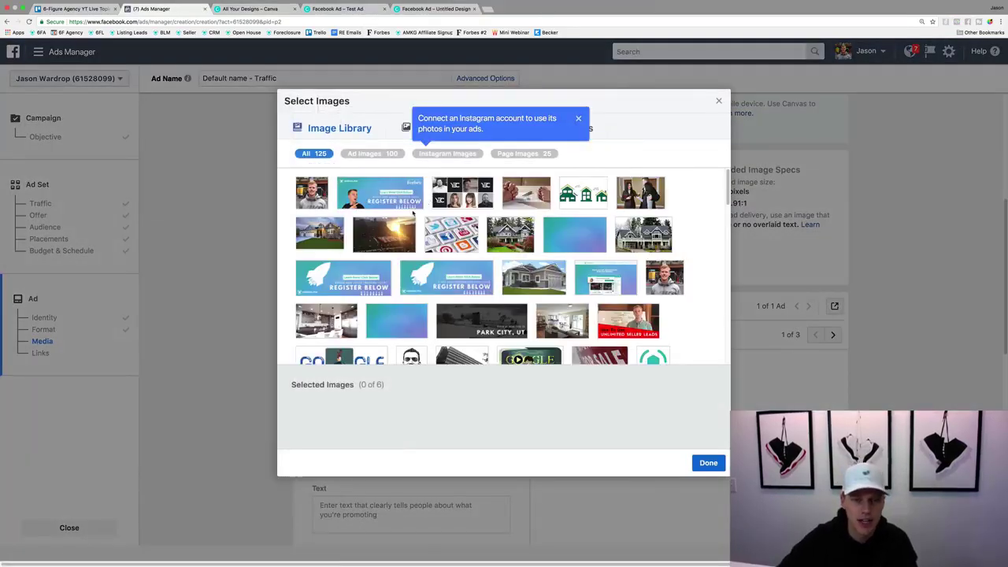
scroll(538, 243, "down", 3)
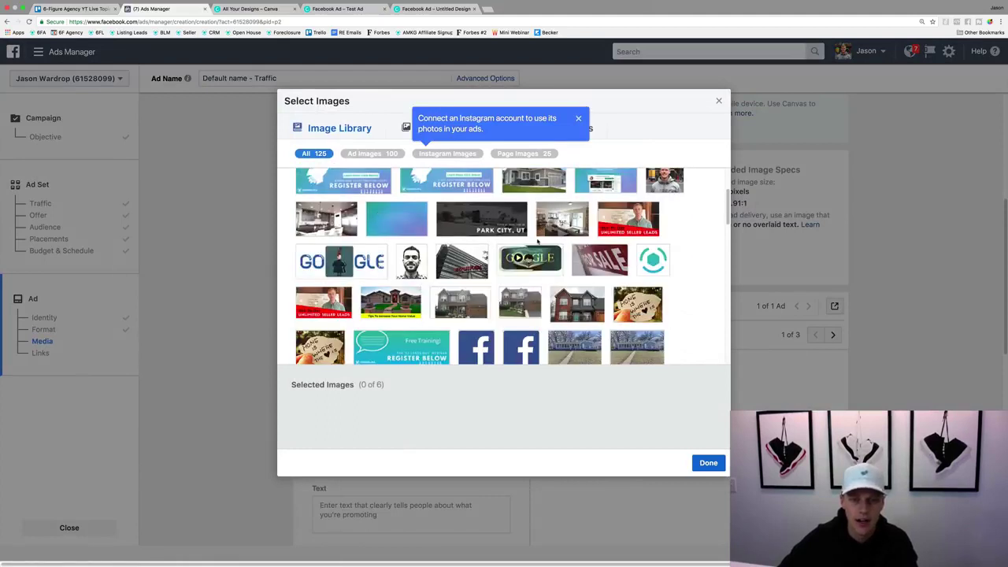
scroll(538, 242, "down", 2)
left_click(363, 153)
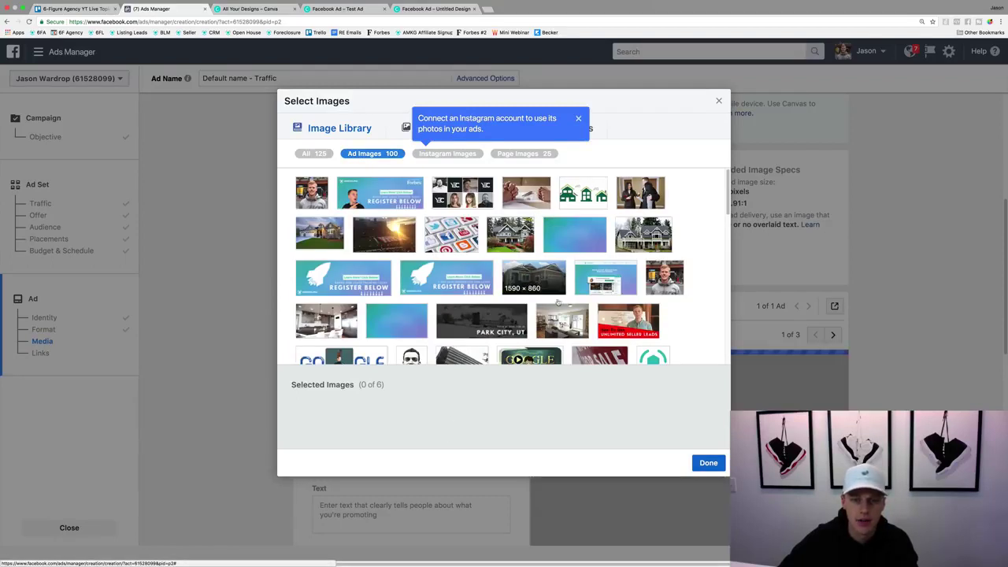
left_click(527, 289)
left_click(706, 463)
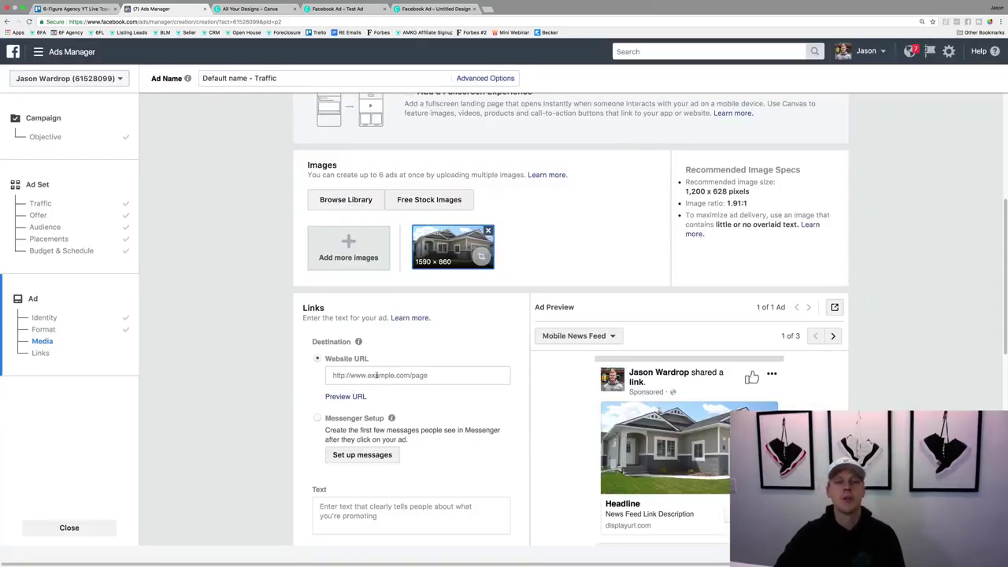
Step: Open google.com in a new browser tab and copy its address
key("super+t")
type("google.com")
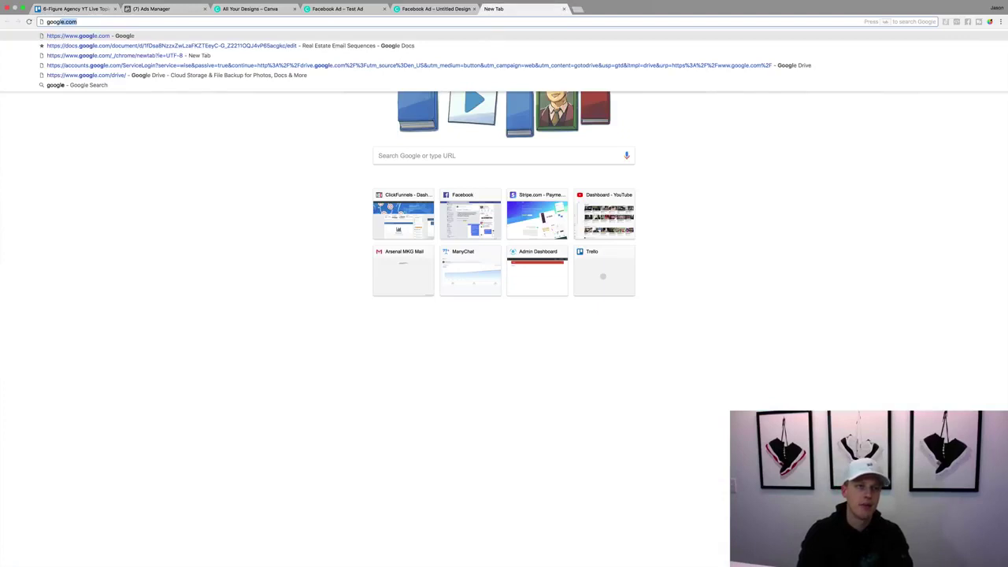
key("Return")
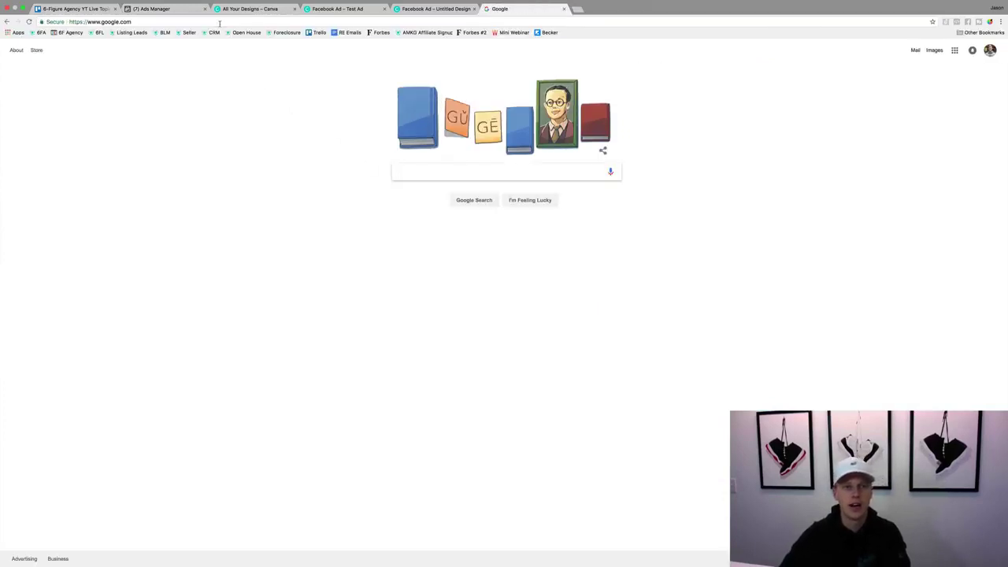
left_click(167, 20)
key("super+c")
left_click(157, 9)
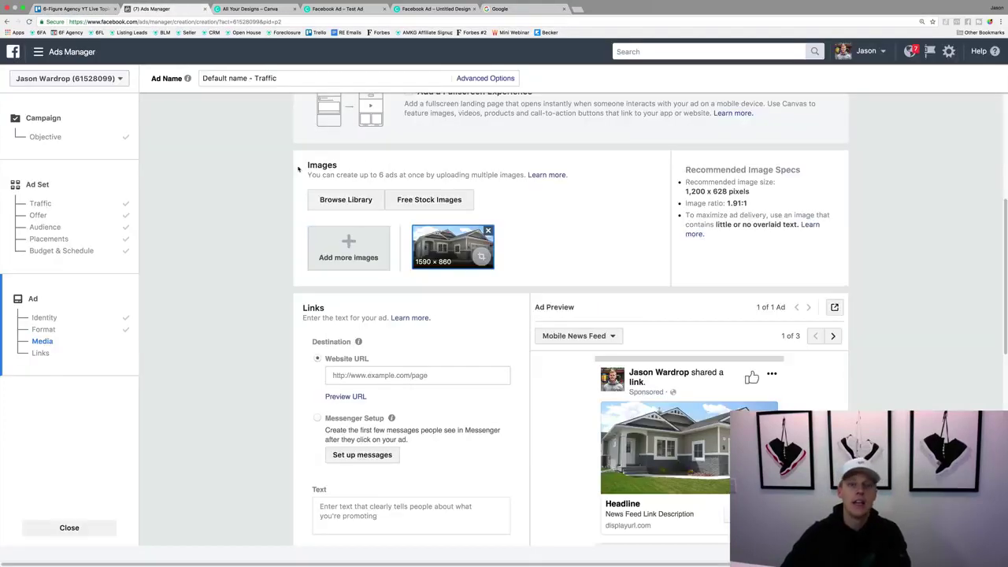
left_click(410, 374)
key("super+v")
left_click(279, 404)
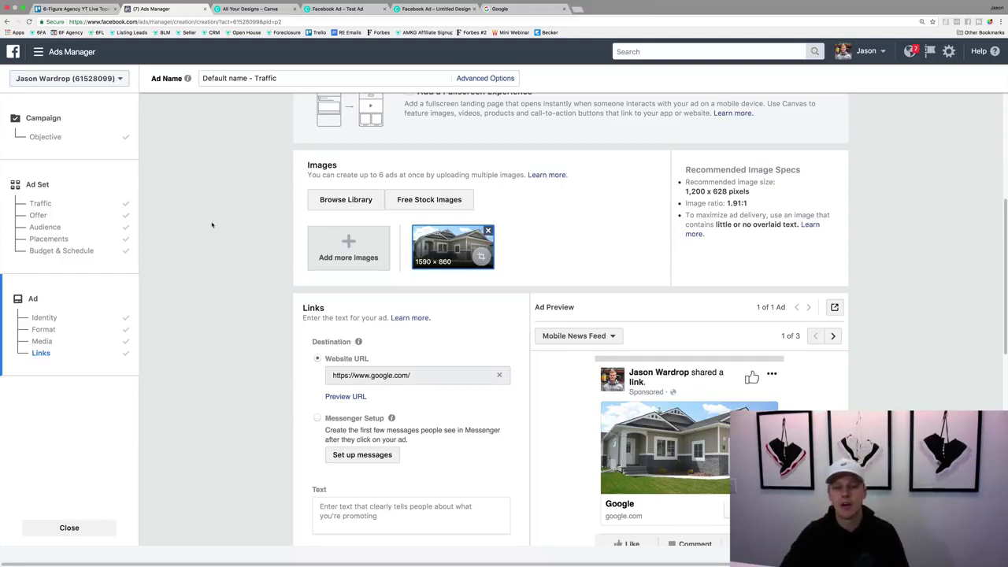
Step: Enter "Test text copy" as the ad's text
scroll(288, 290, "down", 3)
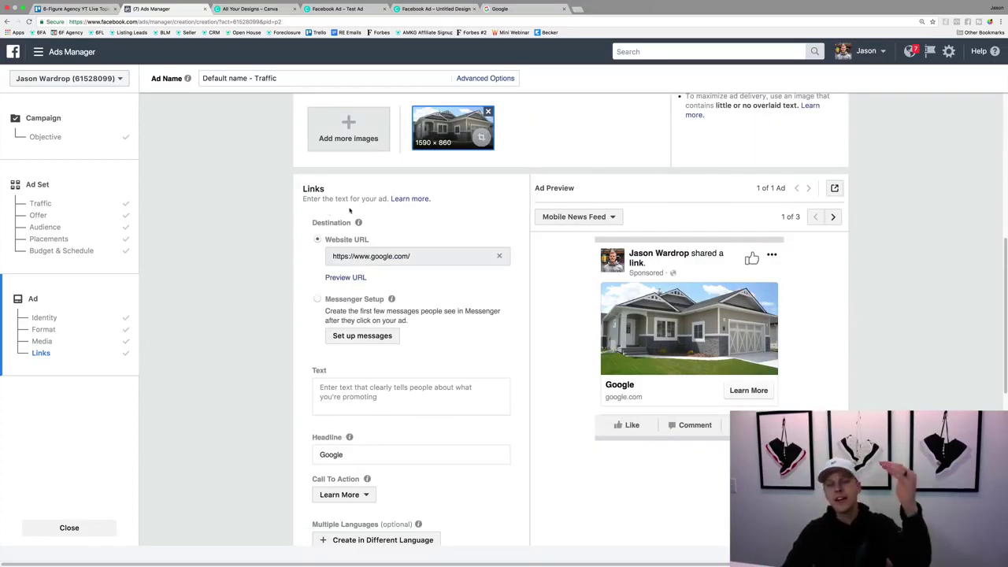
scroll(359, 224, "down", 1)
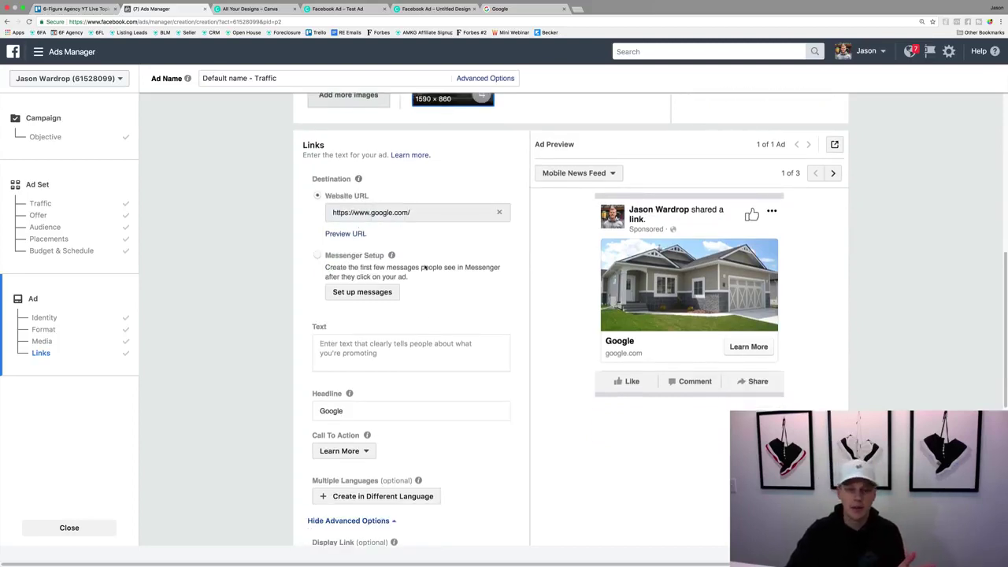
left_click(396, 347)
type("T")
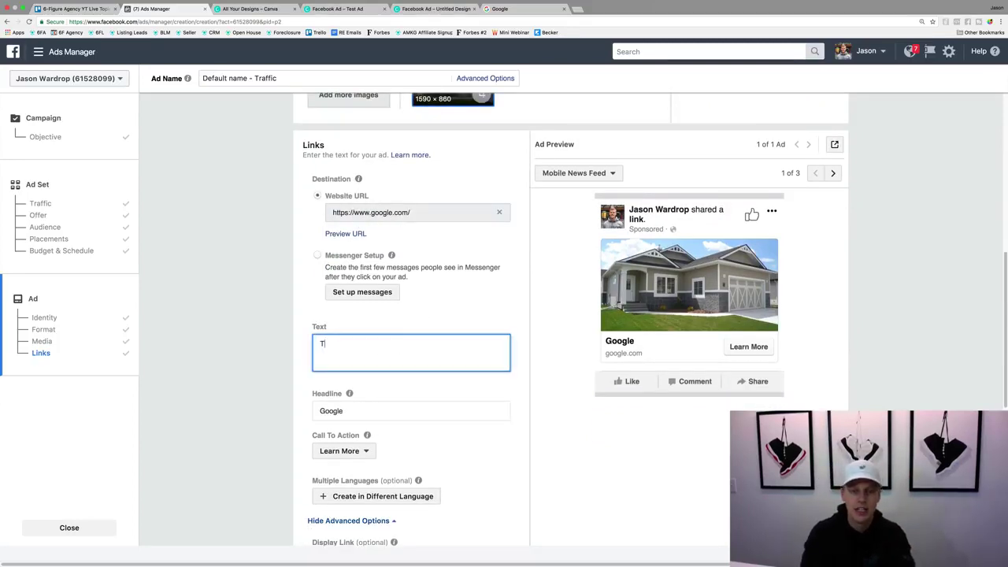
type("est")
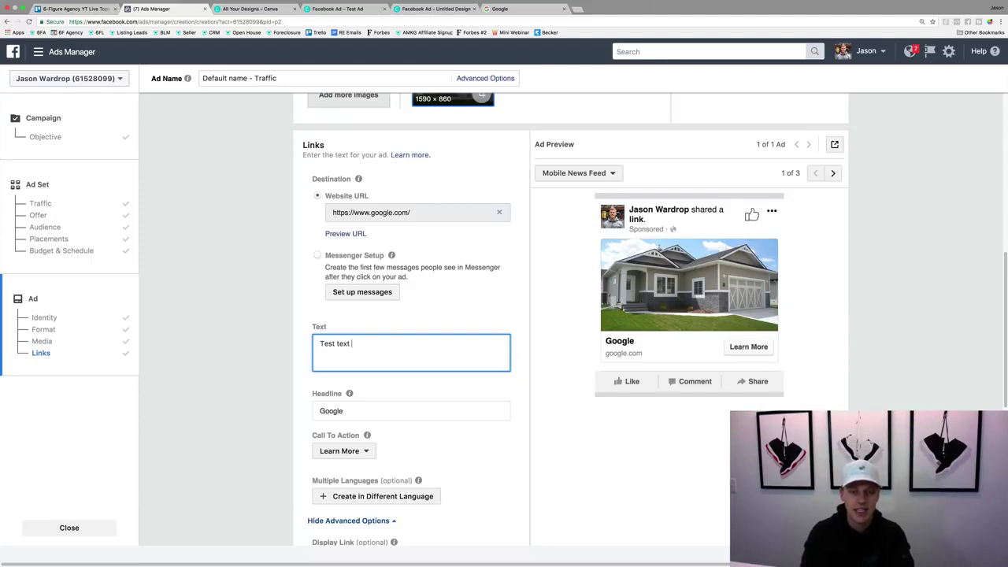
type(" text ")
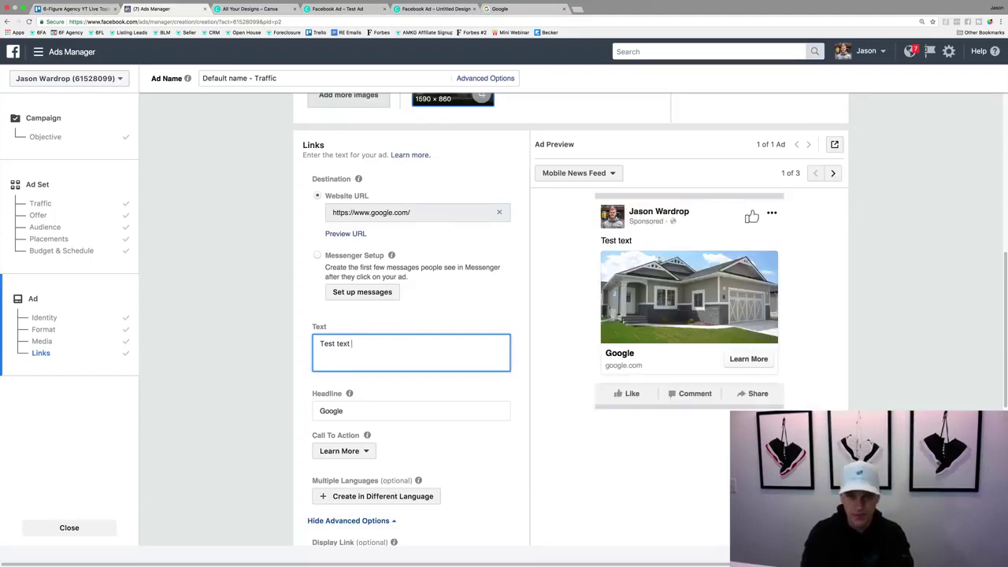
type("copy")
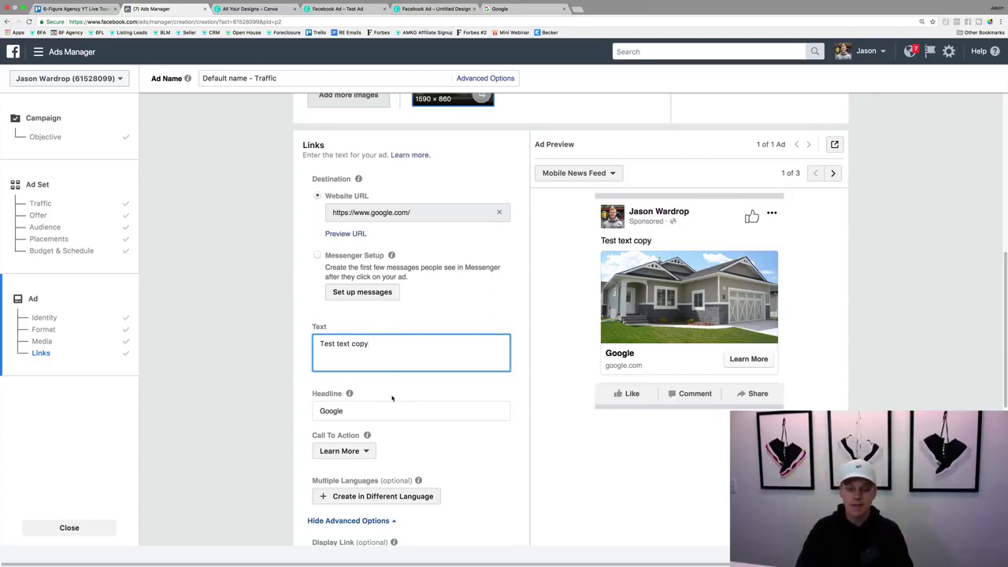
Step: Replace the whole ad text with "Orlando Homeowners!"
key("super+a")
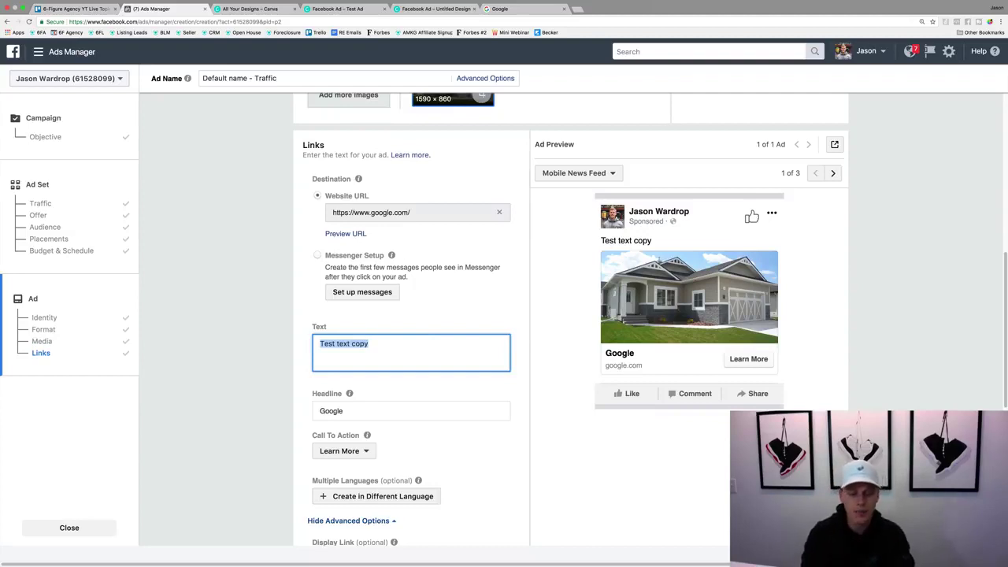
type("Orland")
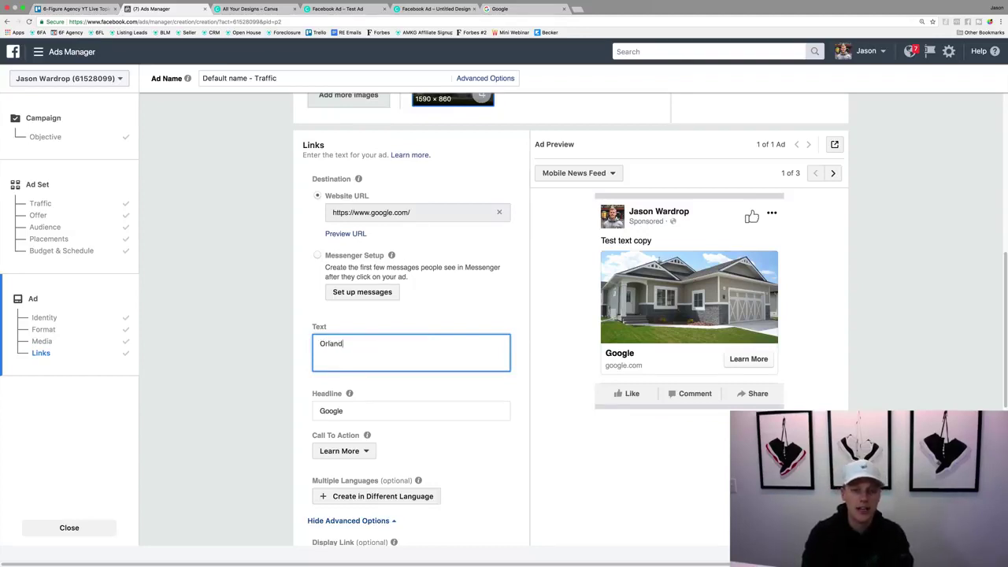
type("o Homeowners!")
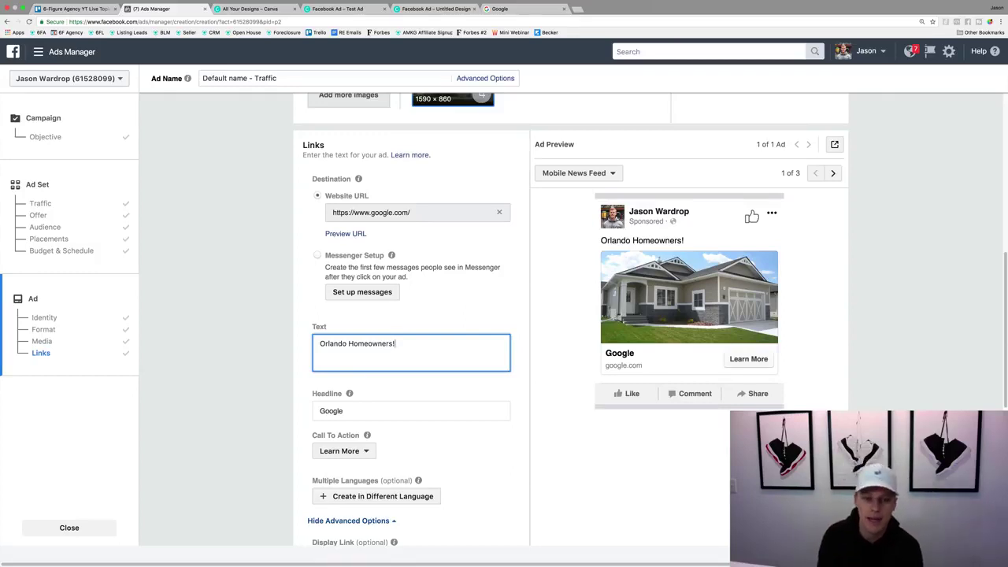
Step: Add a paragraph to the ad text, after a blank line: "Are you looking to sell your home in the next 3-6 months?"
key("Return")
key("Return")
type("A")
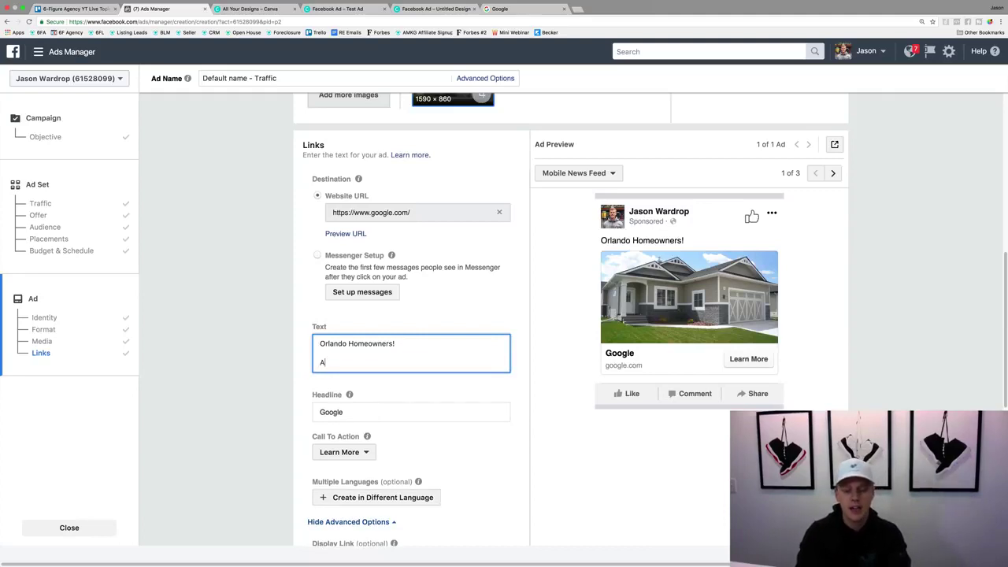
type("re you looking to")
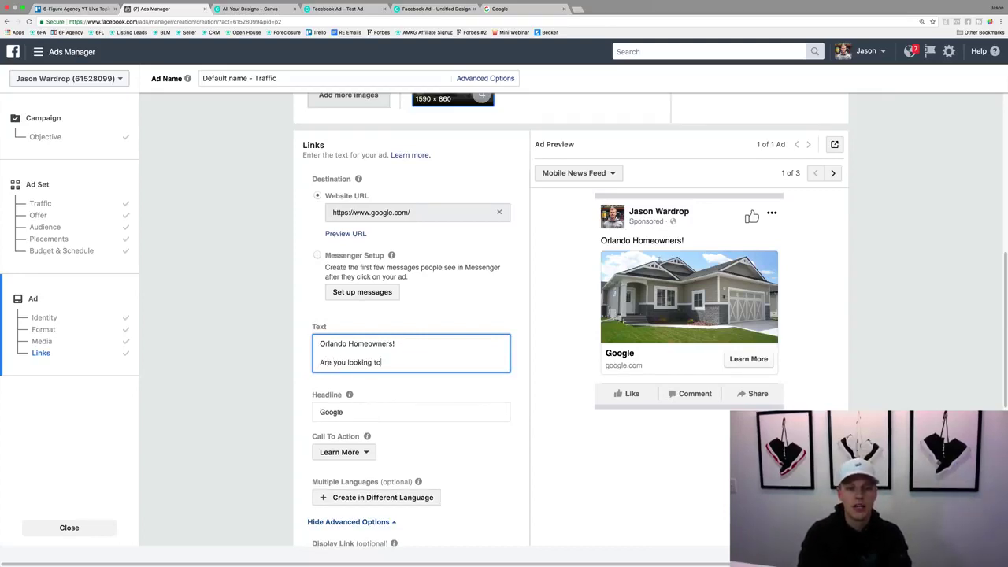
type(" sell your home in ")
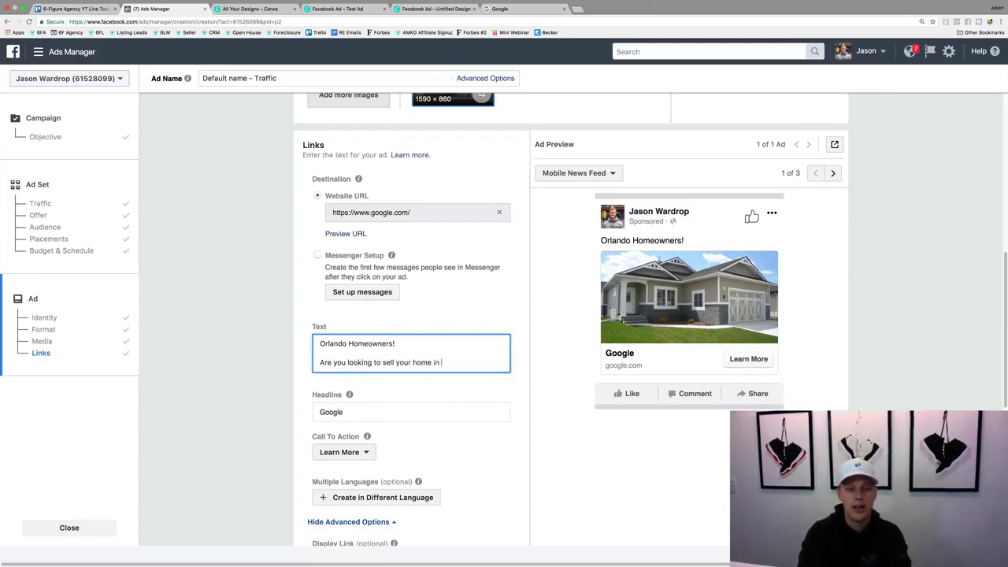
type("the next 3")
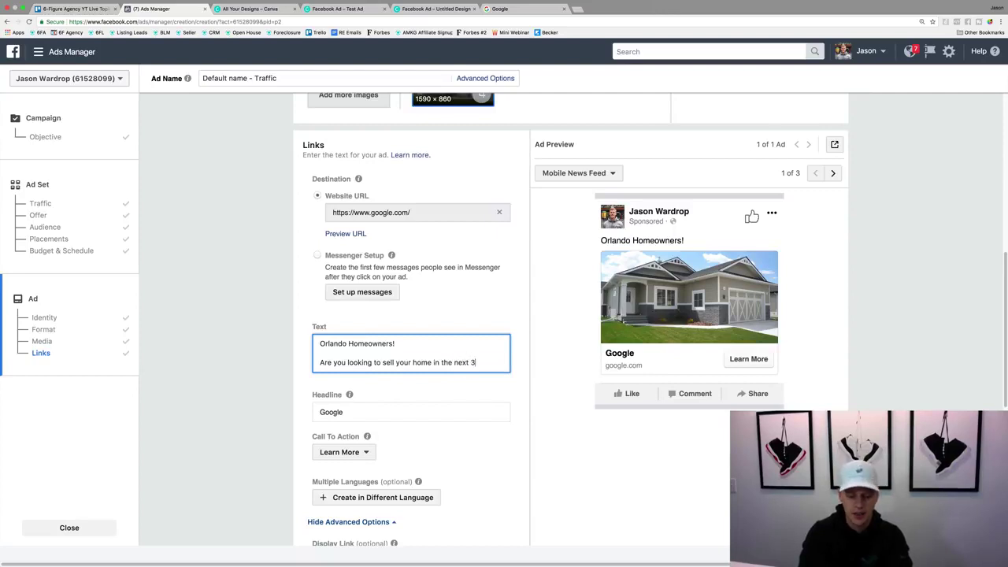
type("-6 months?")
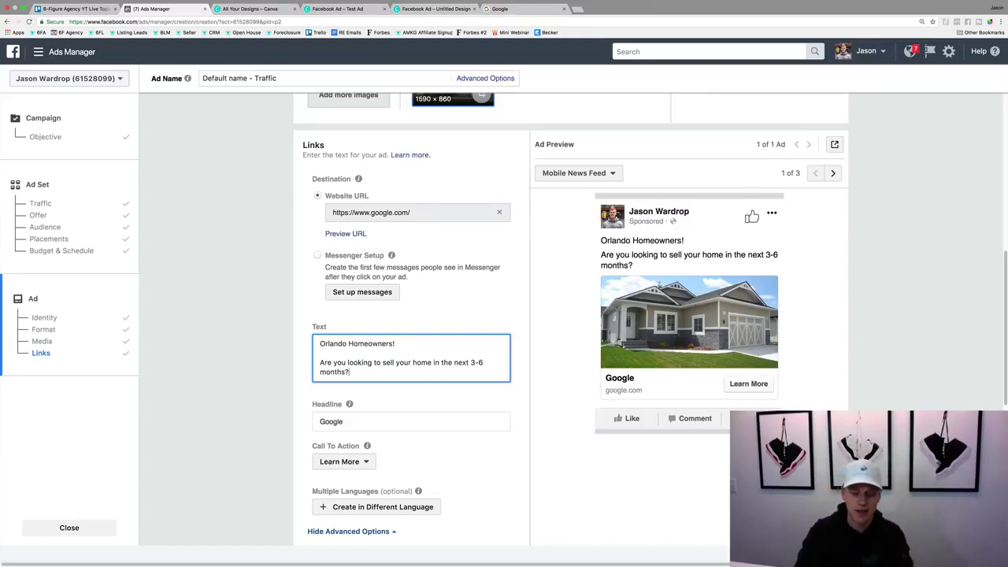
Step: Start a third paragraph in the ad text: "I have a family of 3 looking to purchase a home in the [BLANK] area"
key("Return")
key("Return")
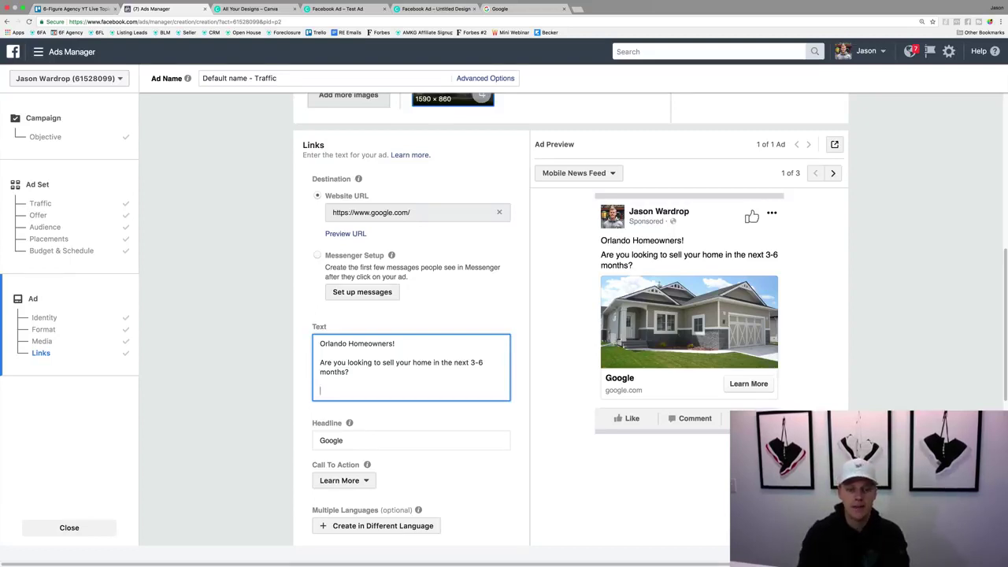
type("I have a family of ")
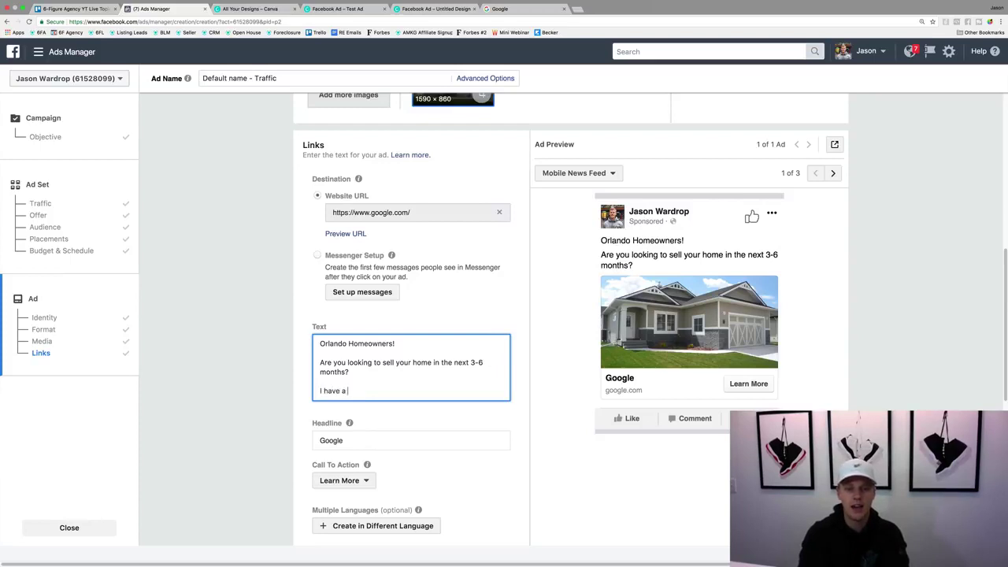
type("3 looking to purc")
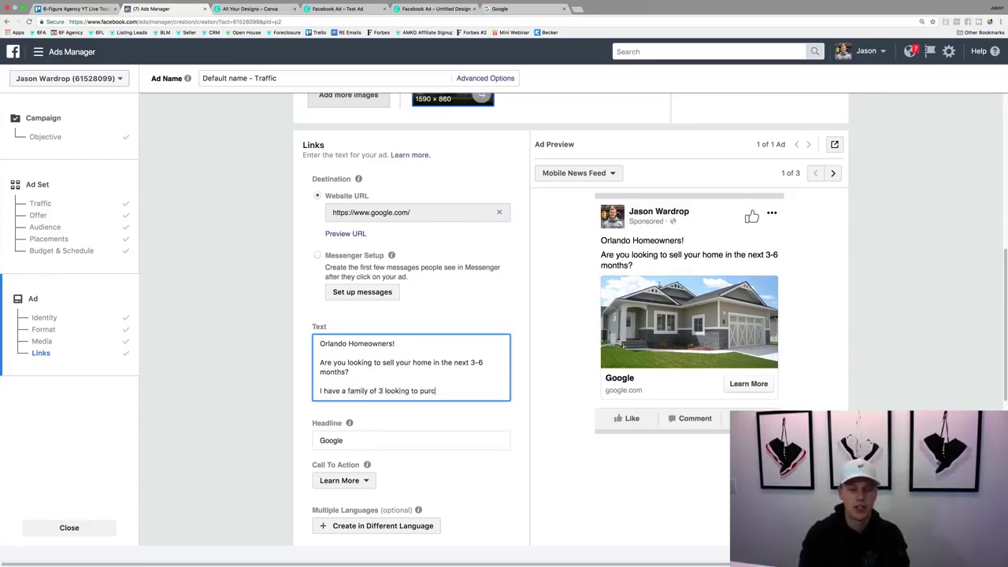
type("hase a home in the ")
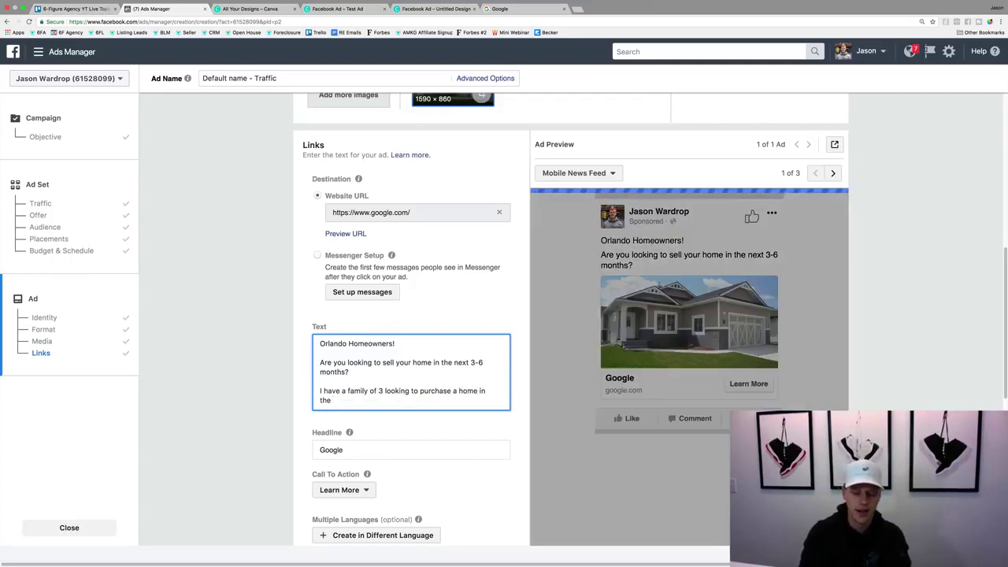
type("[BLANK]")
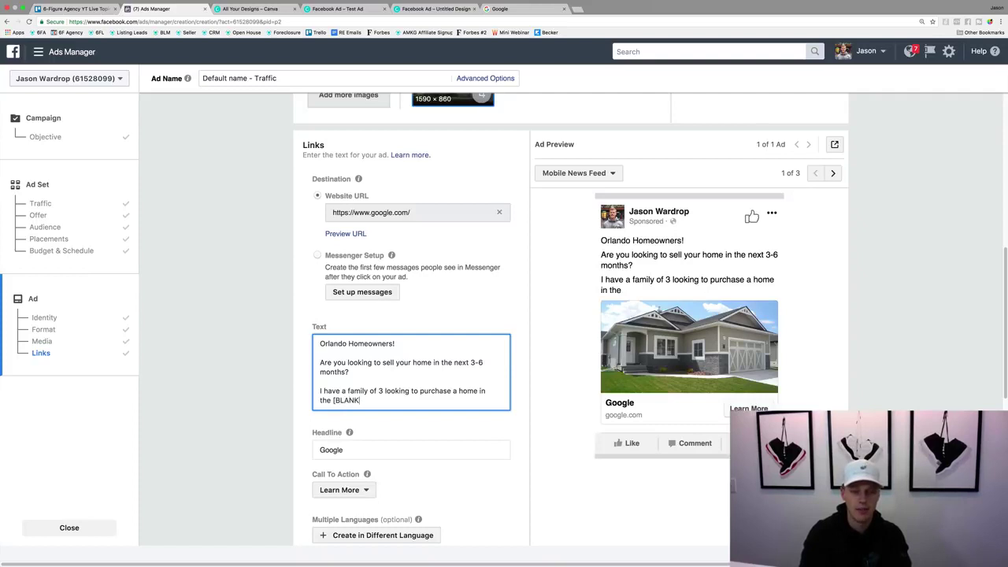
type(" area")
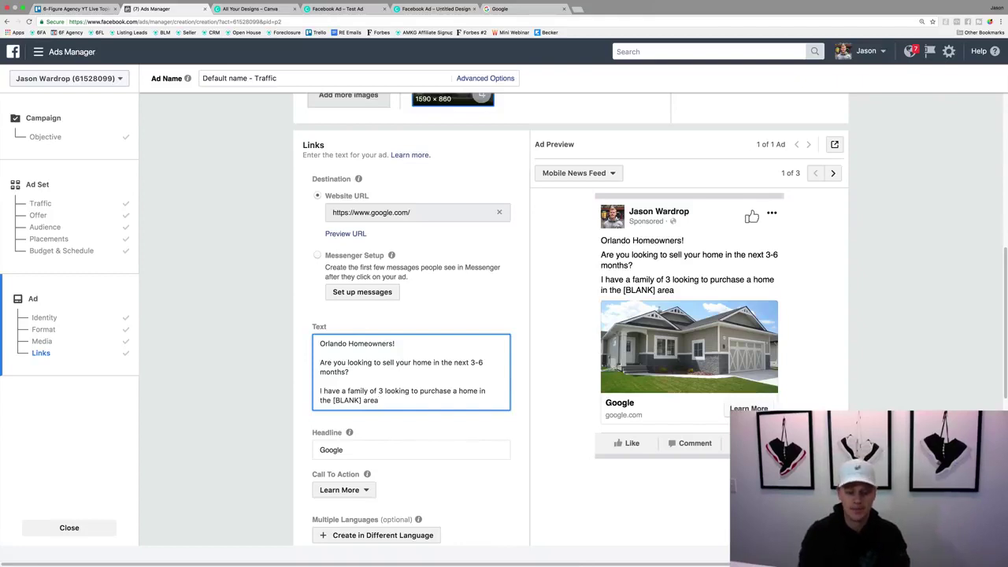
Step: Complete the ad text's third paragraph with "who is hoping to purchase their dream home within the next few months."
type("who is")
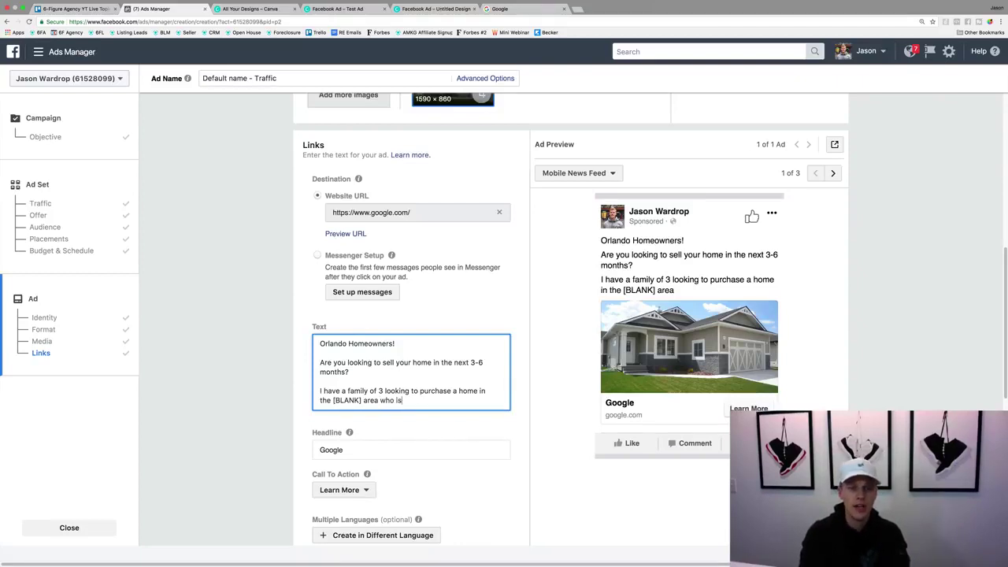
type(" hoping to pur")
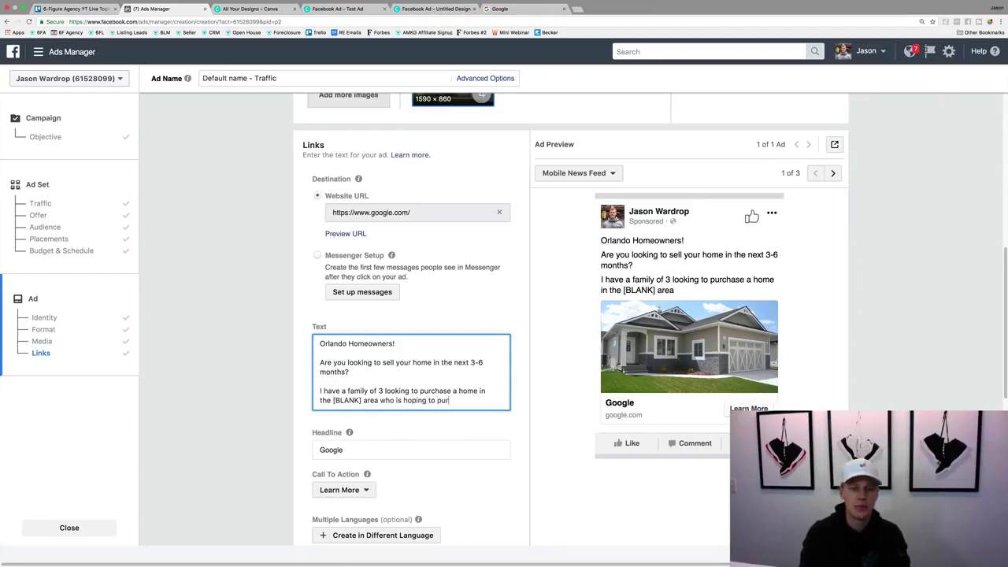
type("chase their dr")
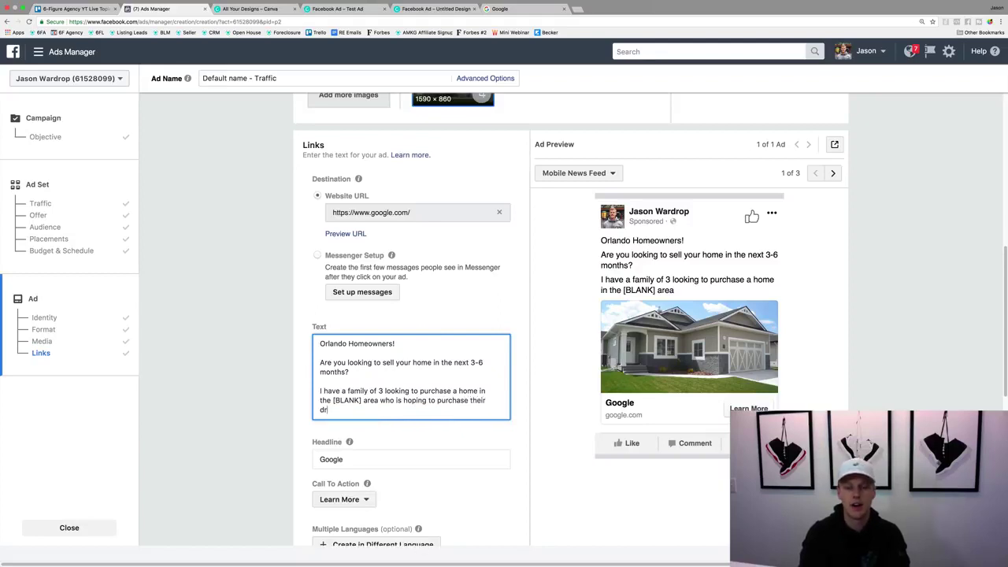
type("eam home wit")
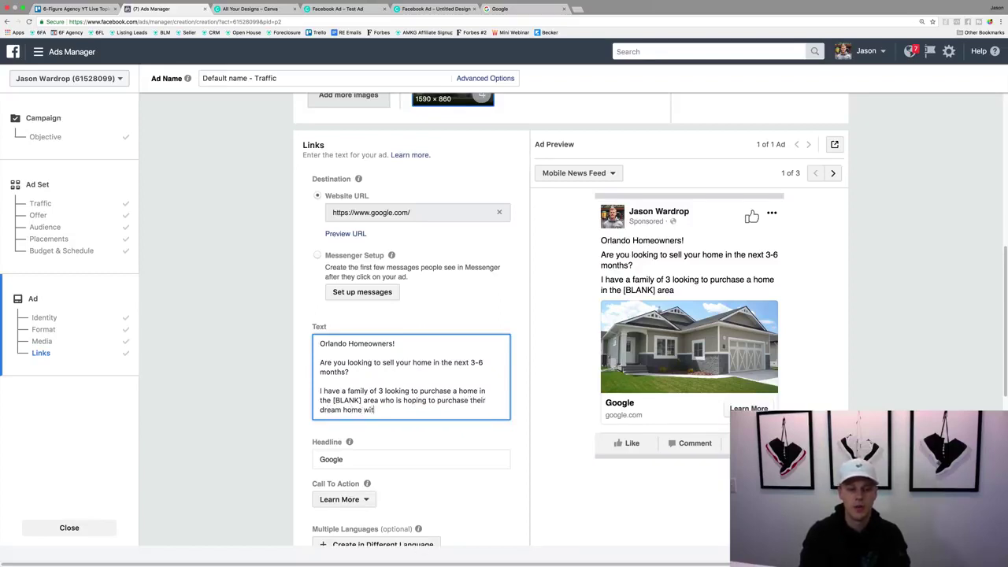
type("hin the next fe")
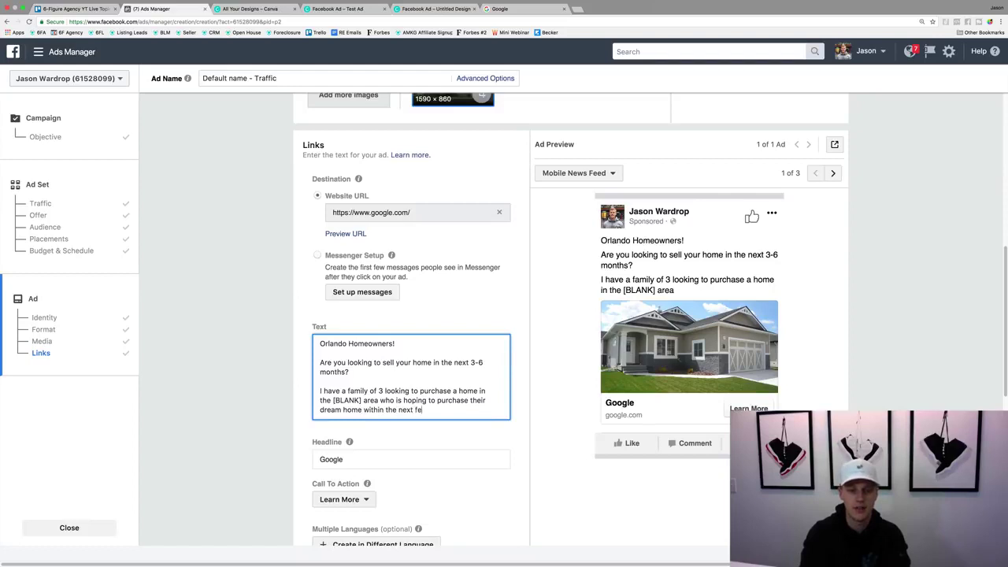
type("w months.")
Step: Add a closing line to the ad text, after a blank line: "Full Details Click Here: LINK"
key("Return")
key("Return")
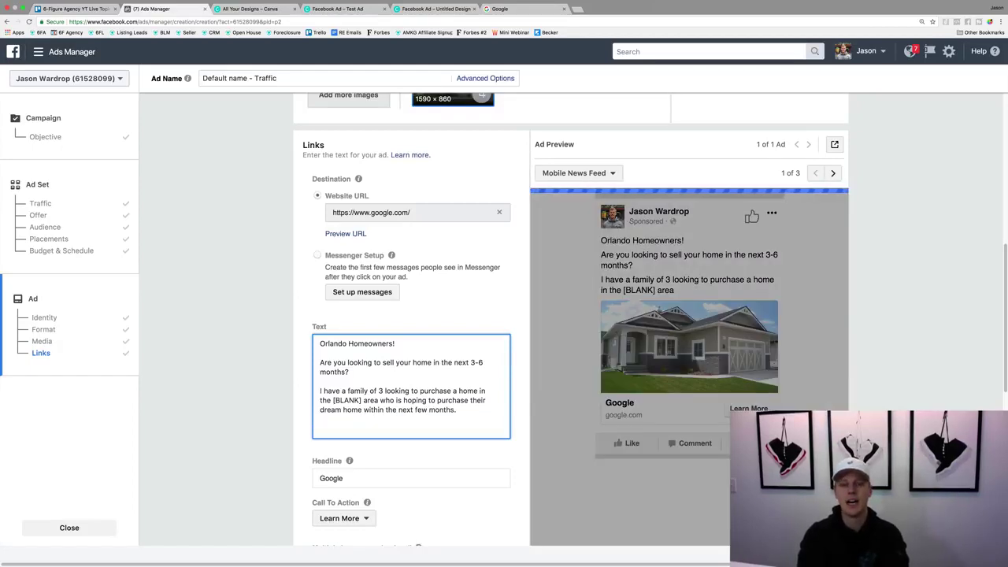
type("Full Detai")
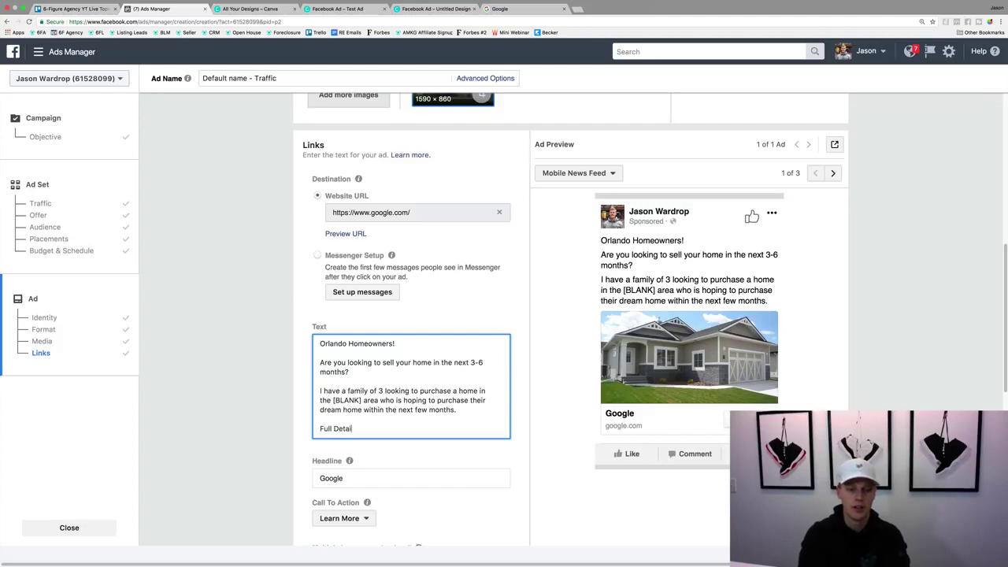
type("ls Click Here")
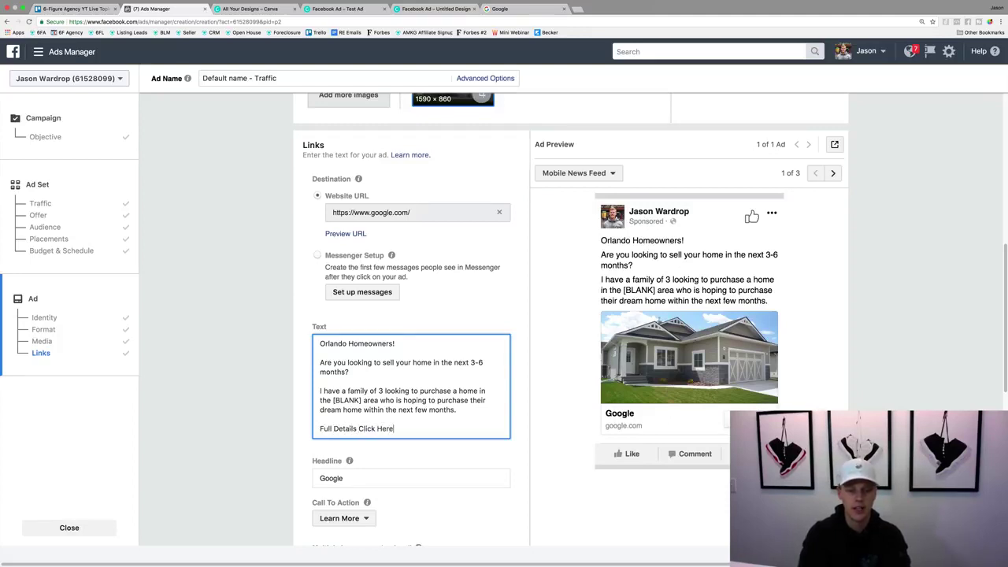
type(": LINK")
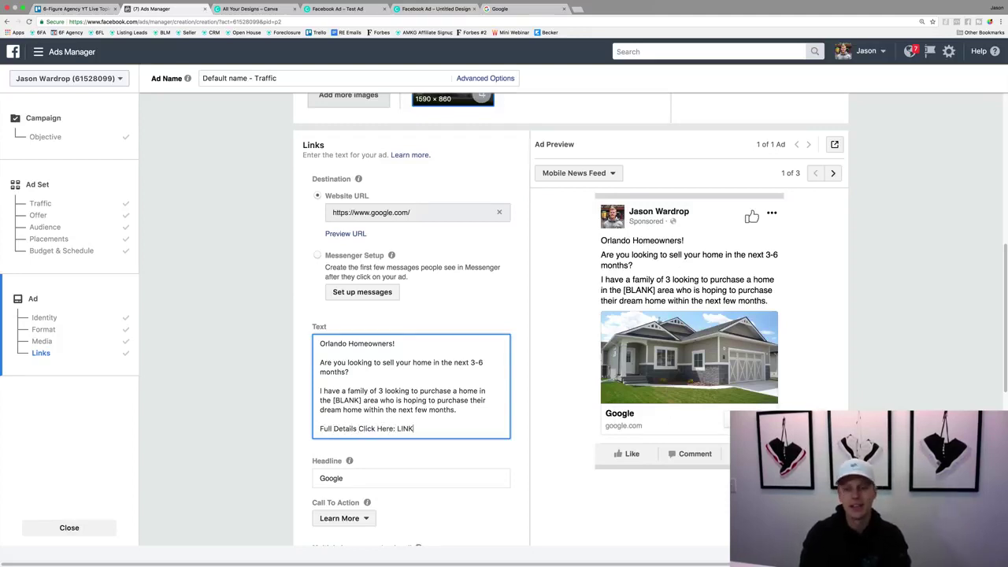
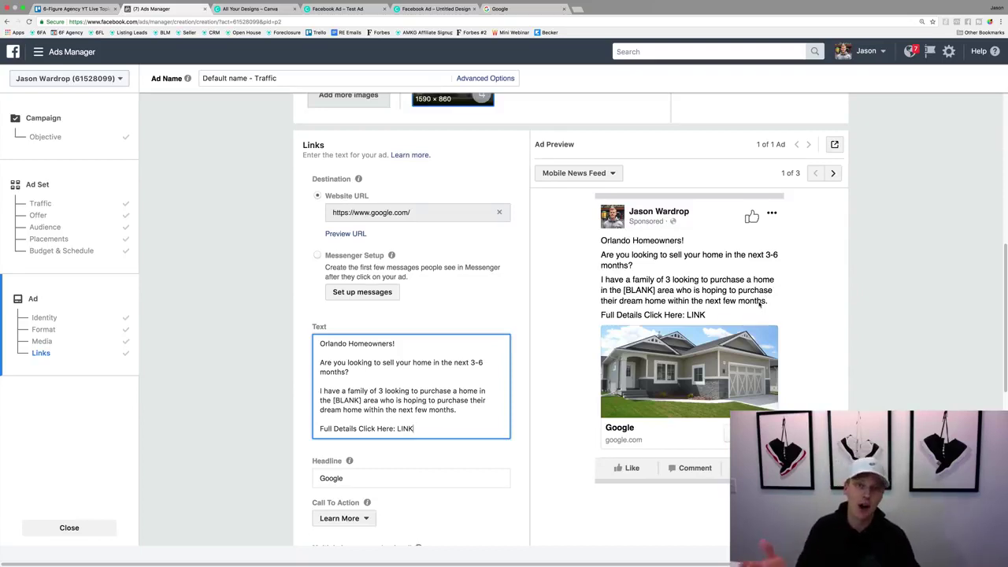
Step: Replace the ad's headline with "Are you looking to sell your home?"
scroll(497, 320, "down", 2)
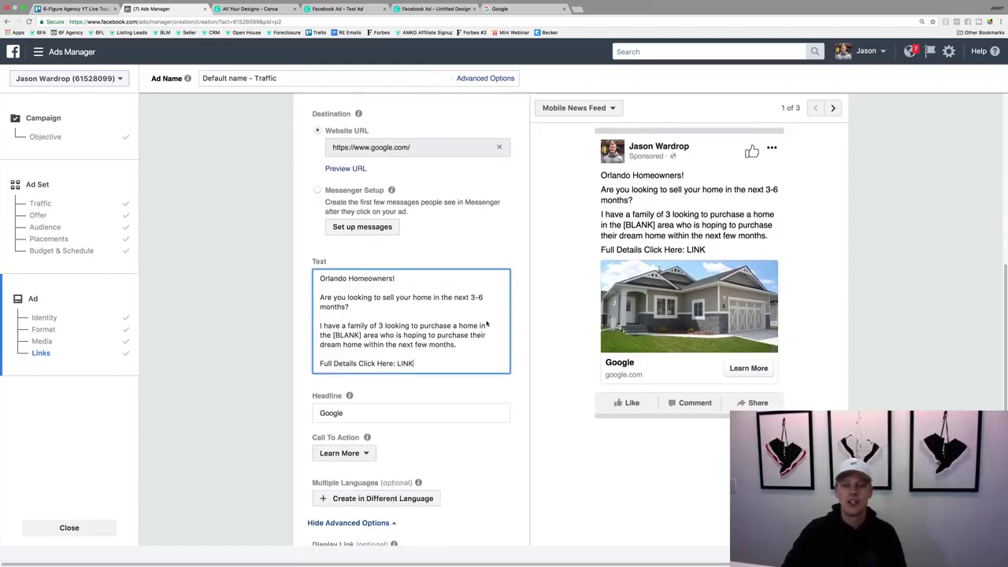
left_click(329, 409)
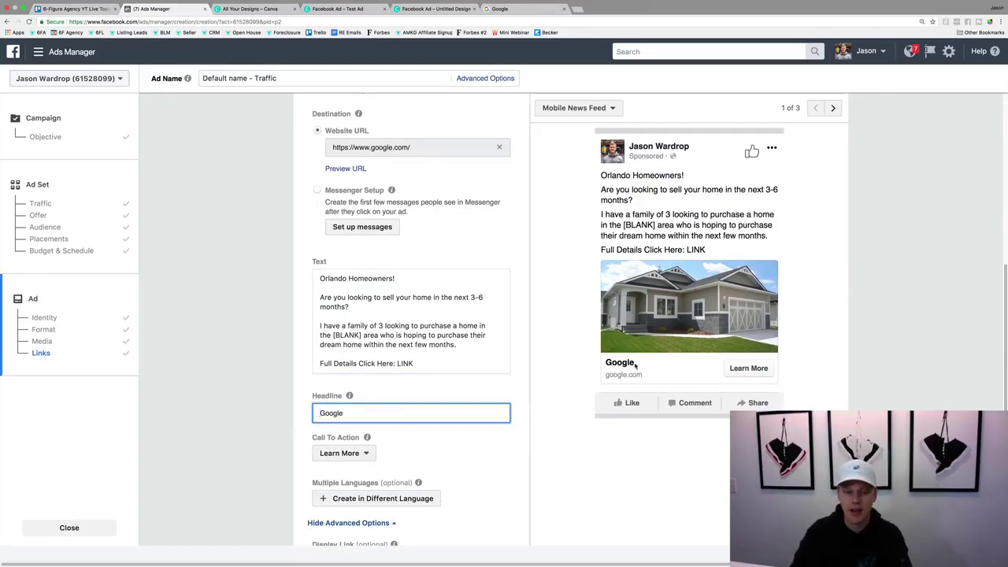
key("super+a")
type("Are you look")
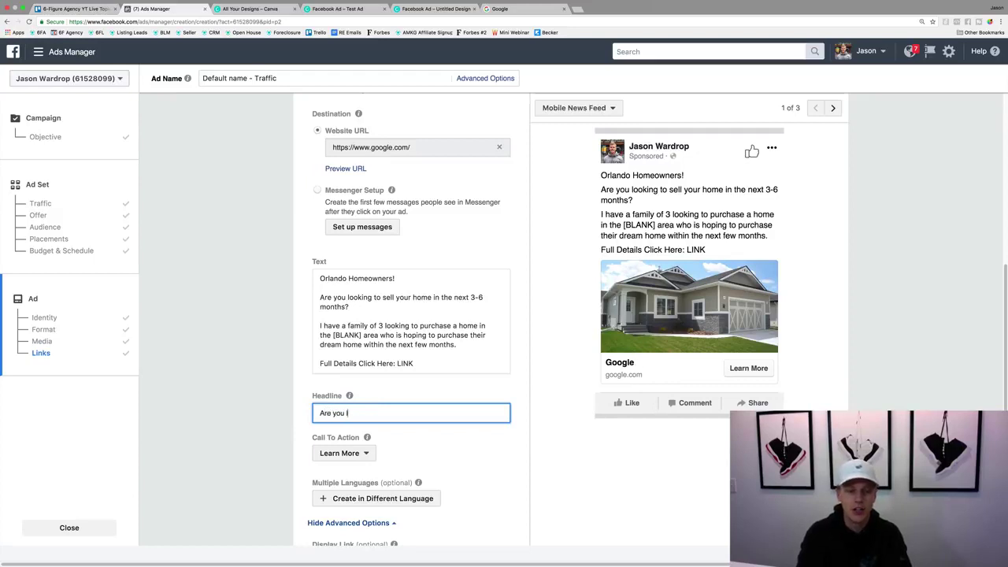
key("super+a")
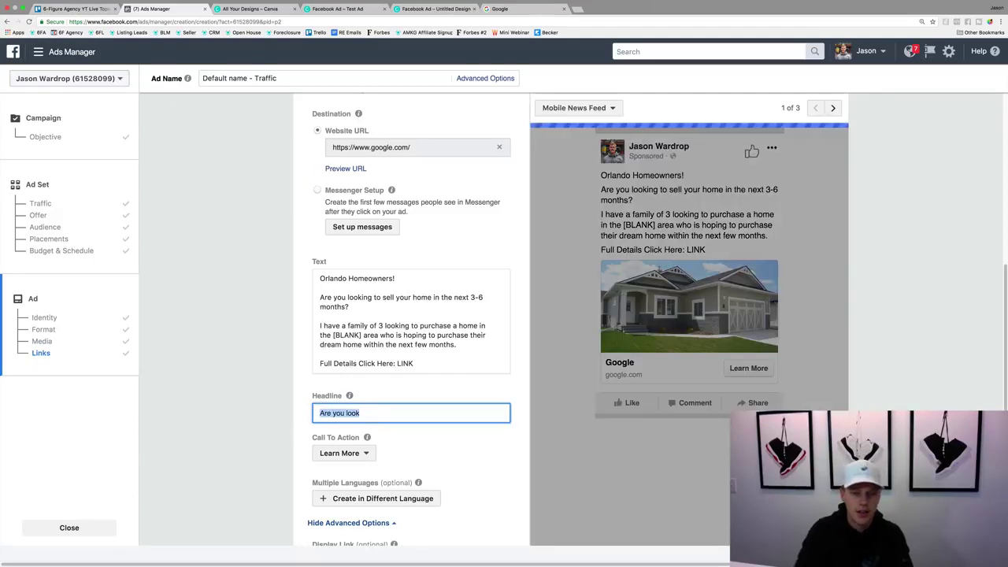
key("Right")
type("ing to sell your home?")
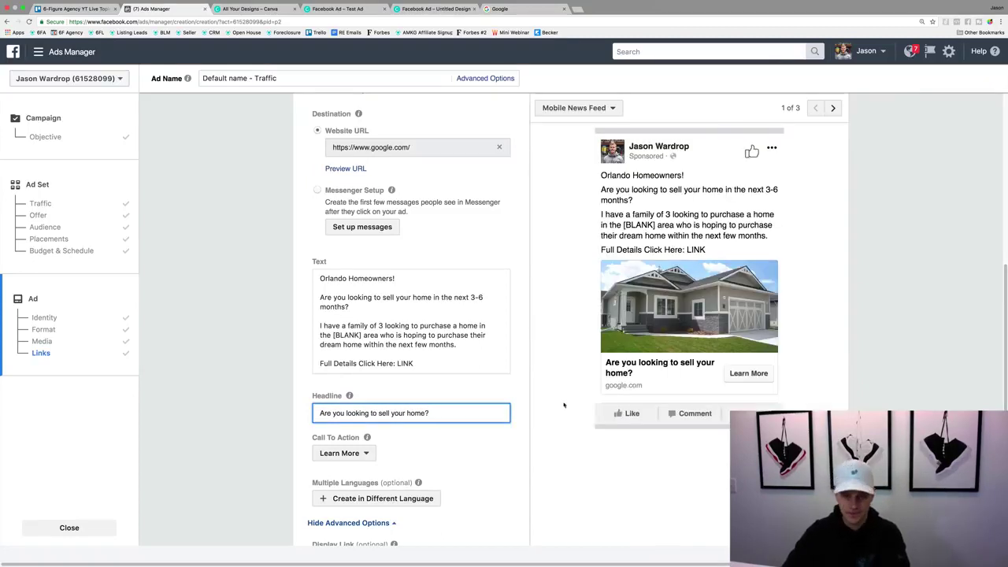
Step: Set the ad's call to action to No Button
scroll(397, 430, "down", 3)
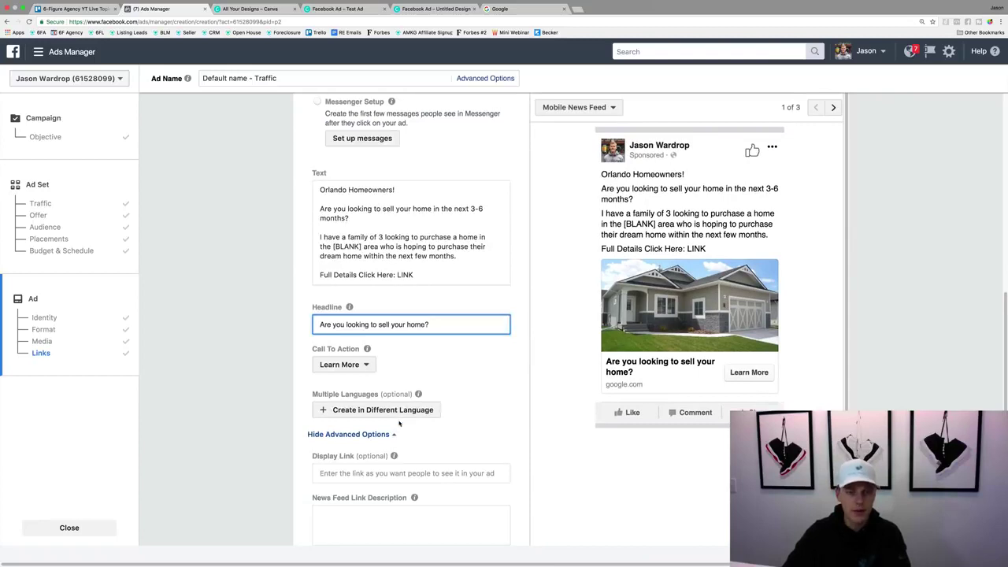
left_click(350, 365)
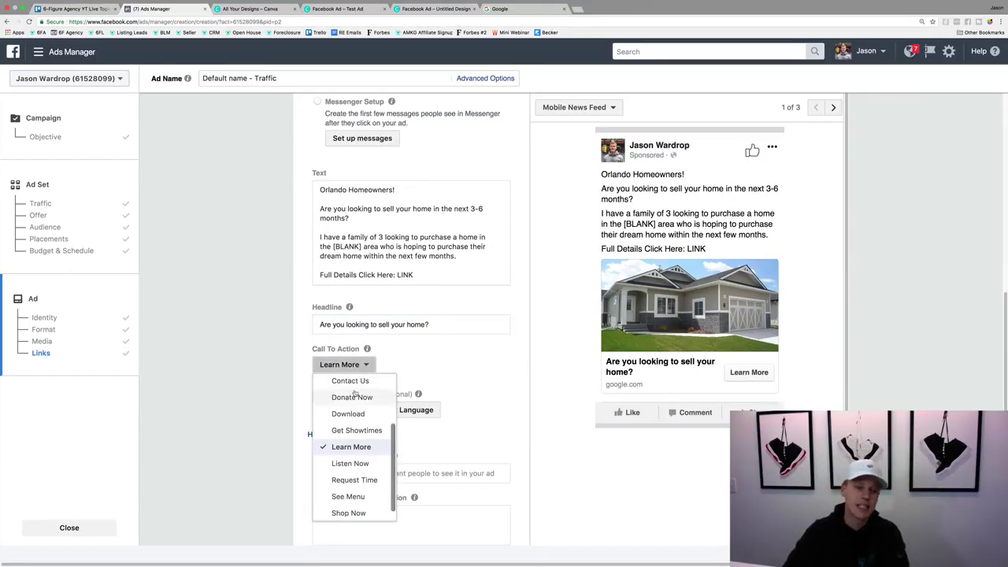
scroll(354, 393, "up", 3)
left_click(351, 382)
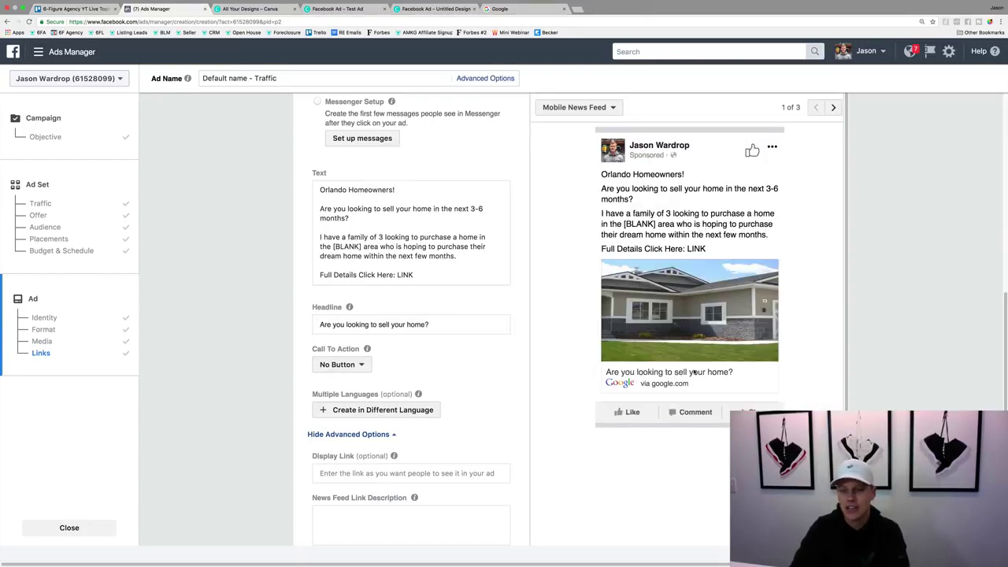
left_click(356, 364)
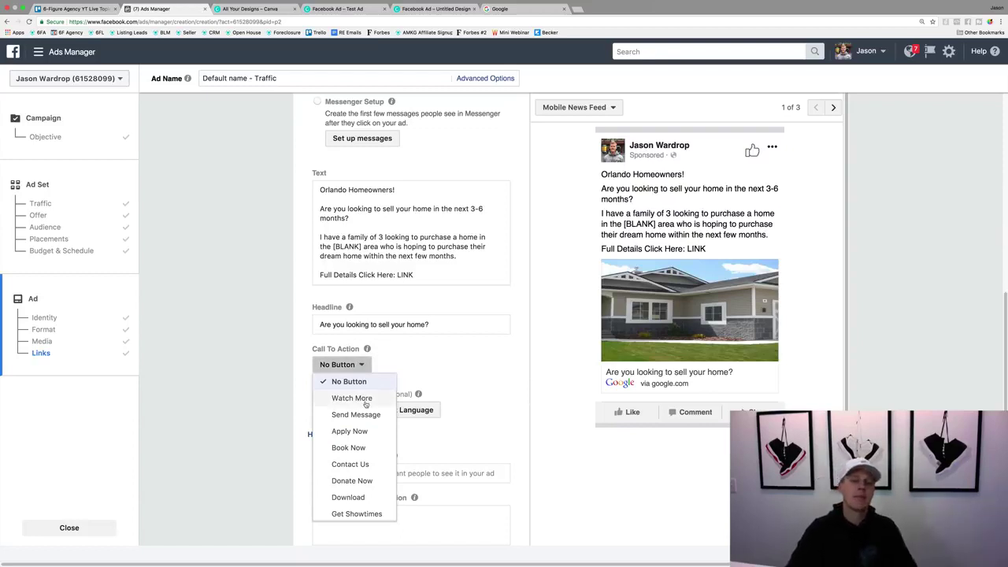
scroll(365, 406, "down", 1)
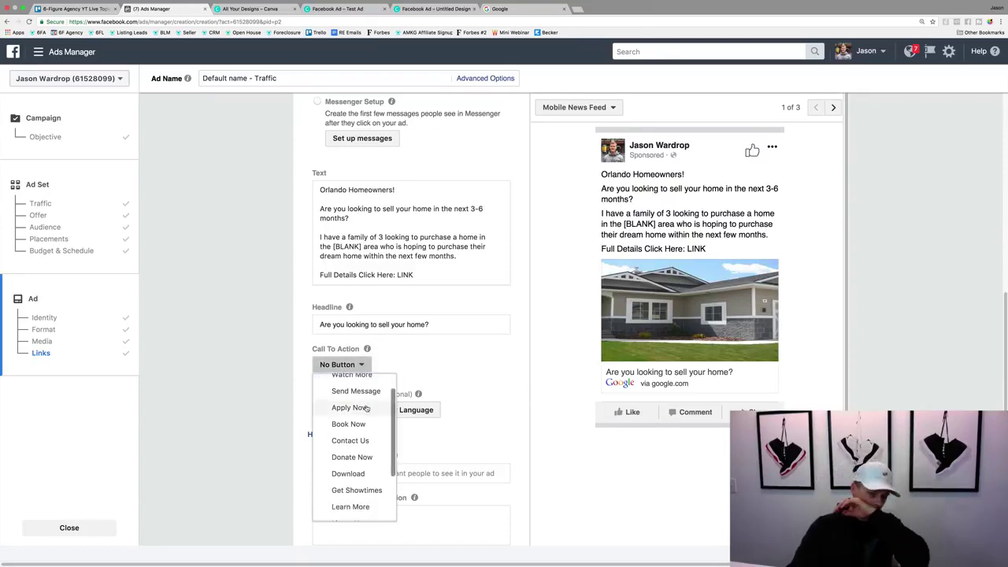
scroll(369, 408, "down", 2)
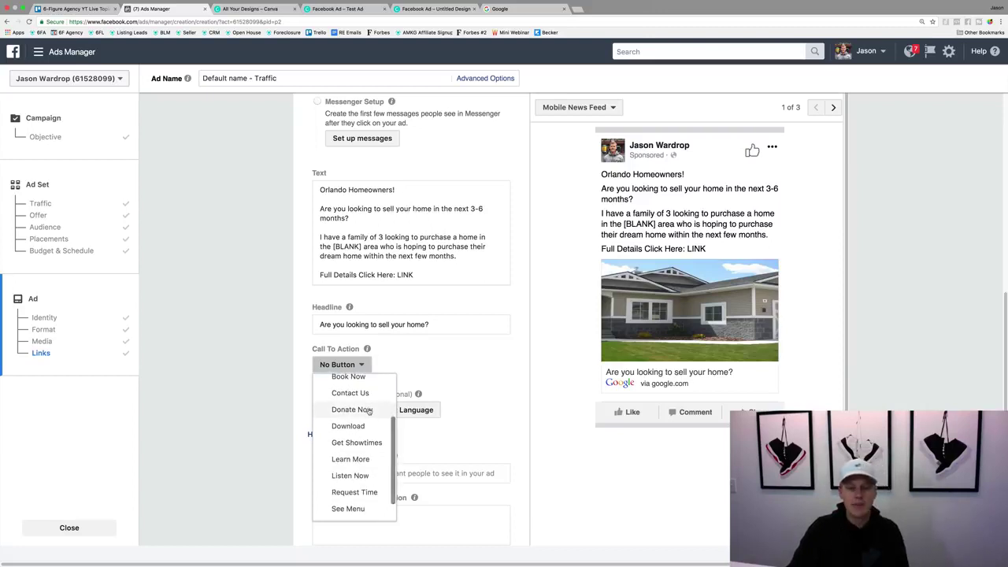
scroll(370, 411, "down", 2)
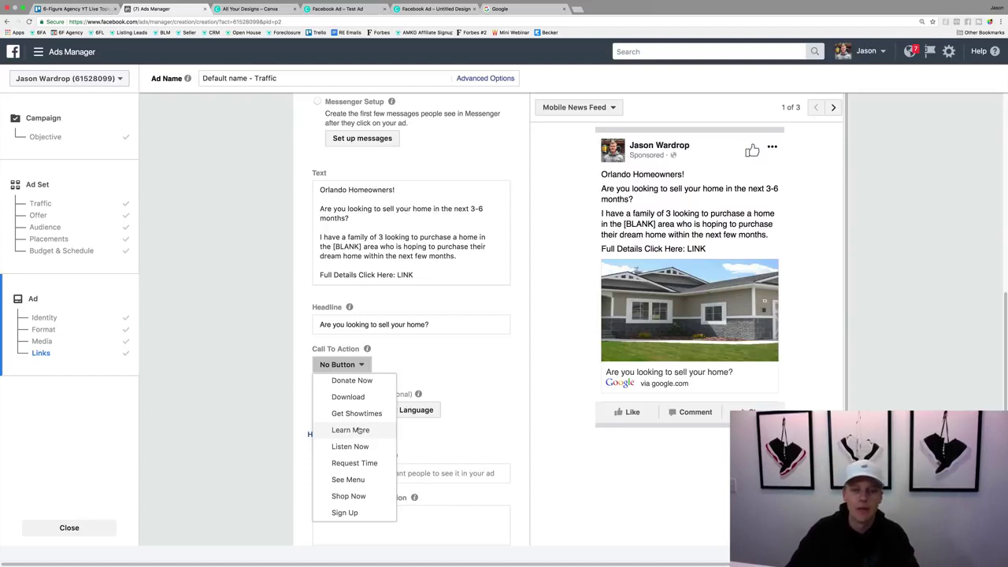
left_click(476, 391)
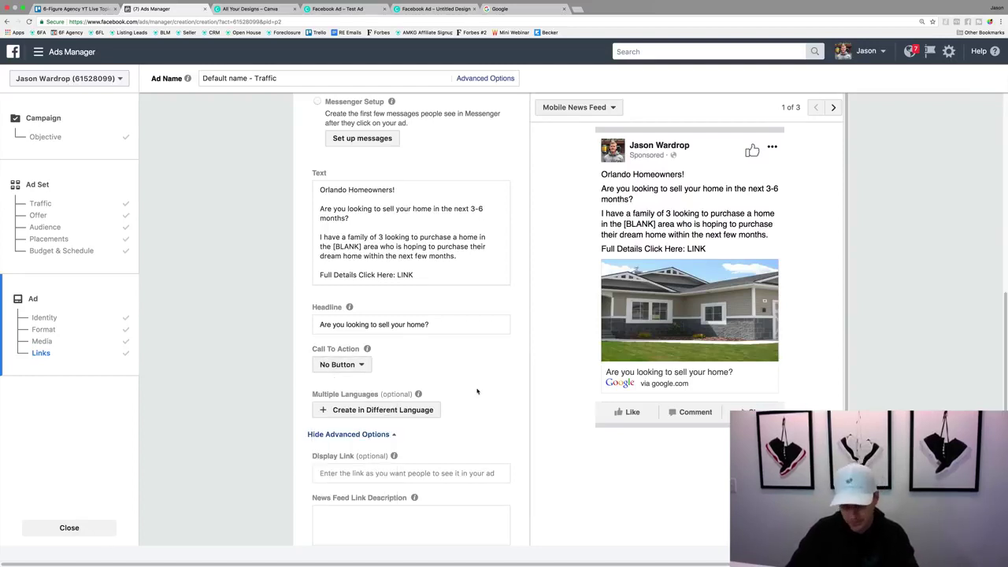
Step: Set the ad's call to action to Learn More
left_click(355, 365)
scroll(361, 474, "down", 2)
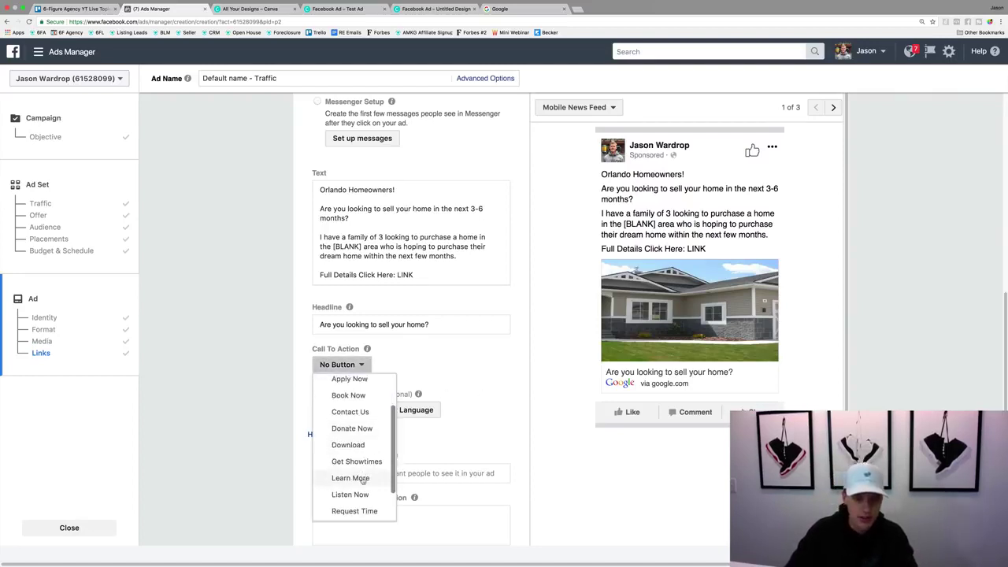
left_click(353, 478)
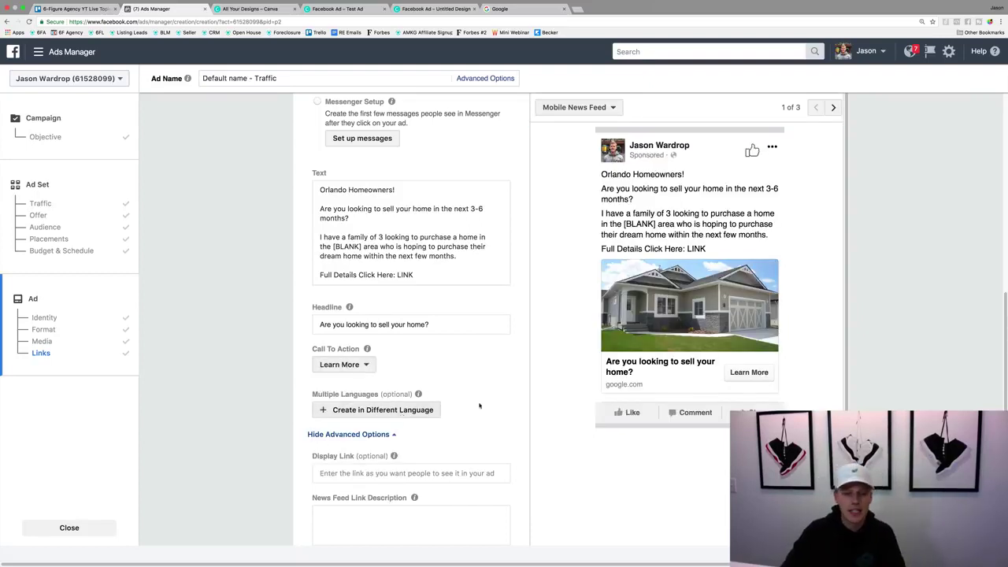
Step: Enter "Test Copy" as the News Feed link description, leaving the display link empty
scroll(479, 405, "down", 2)
left_click(386, 424)
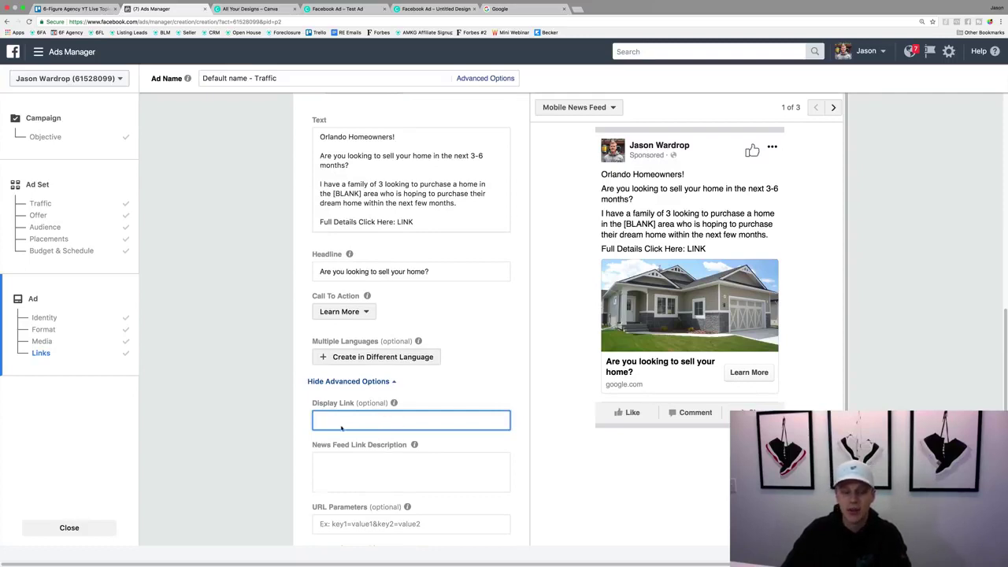
left_click(360, 461)
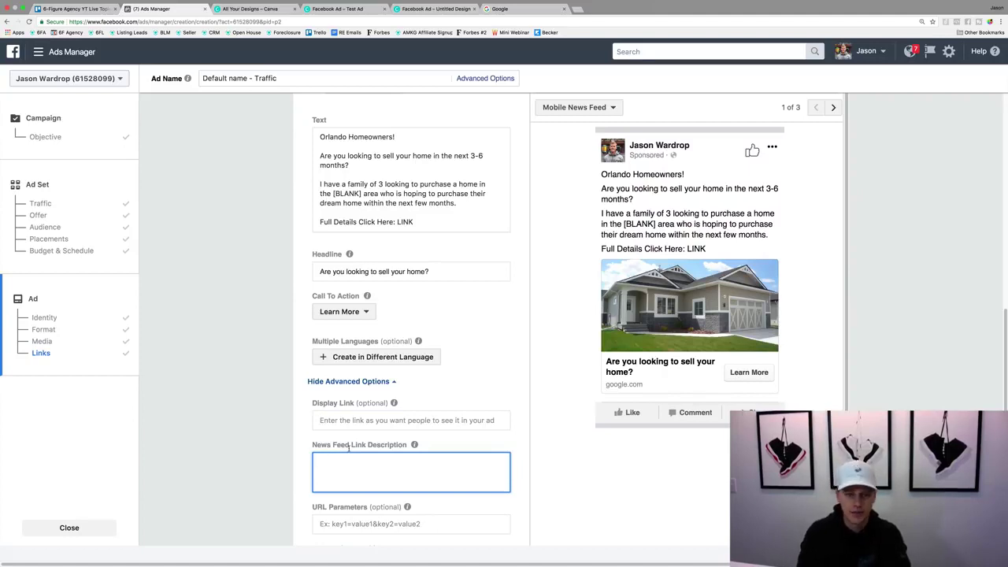
type("Test")
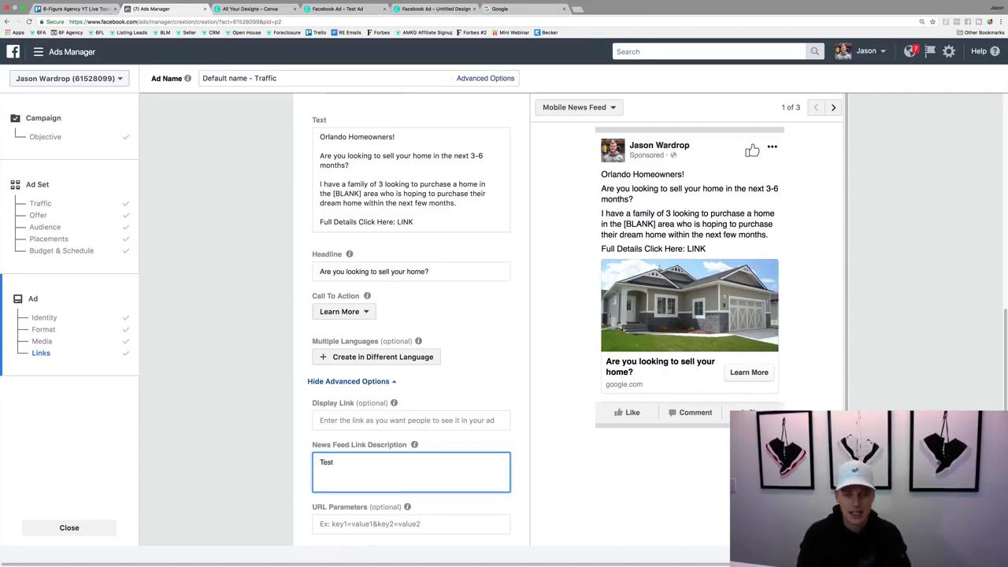
type(" Copy")
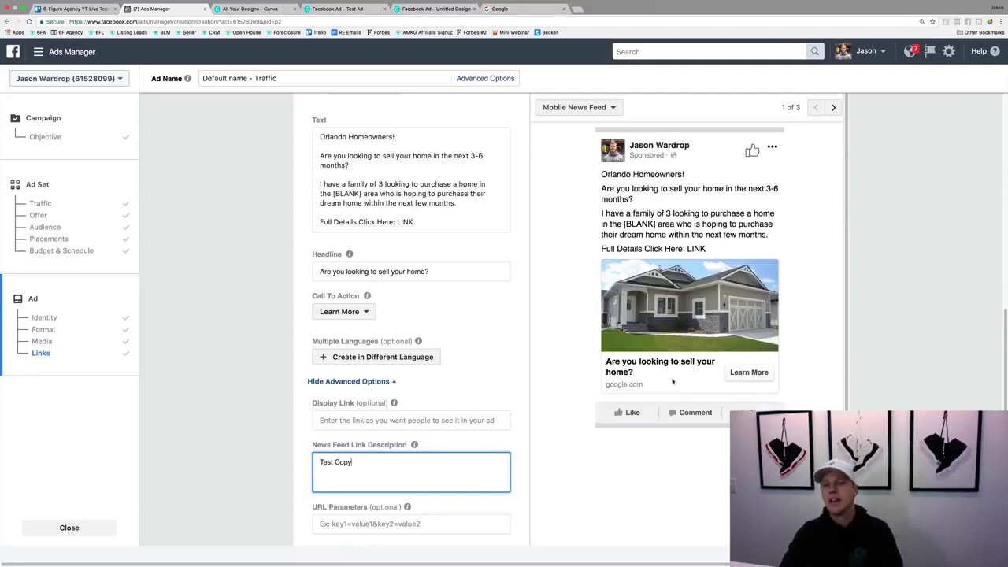
Step: Compare the ad's Mobile News Feed, Feature Phone and Desktop News Feed previews to see where the link description appears
scroll(681, 366, "up", 1)
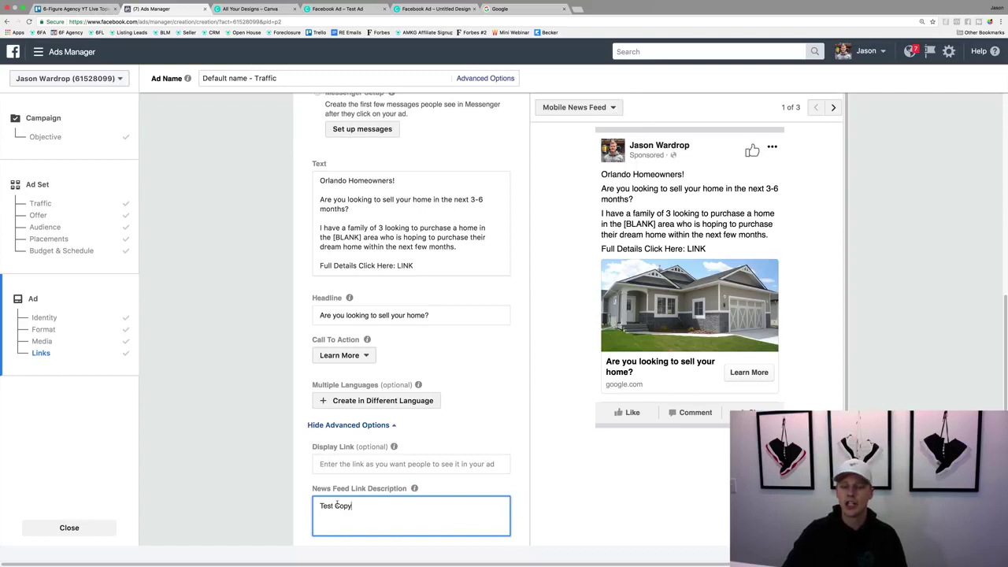
left_click(832, 108)
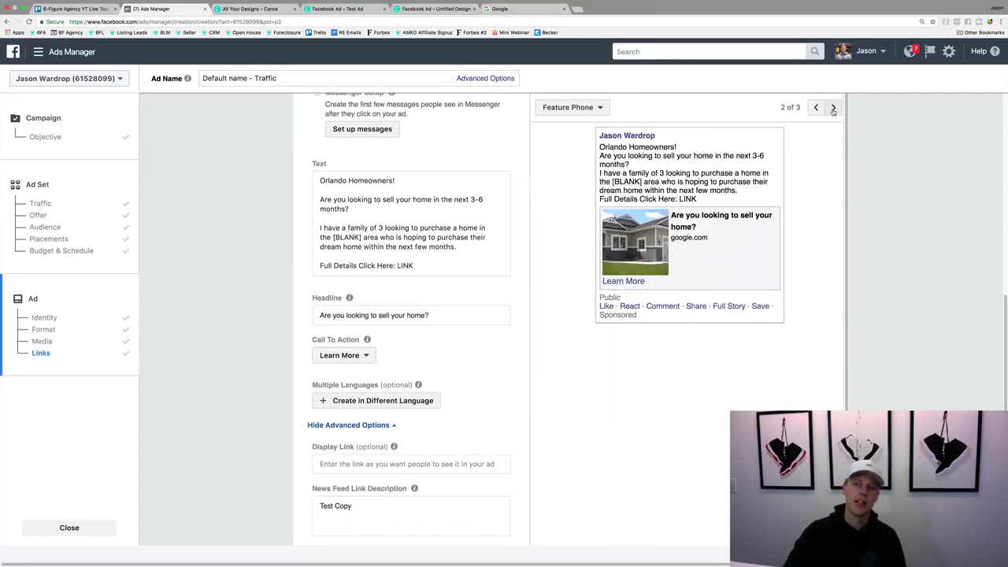
left_click(816, 108)
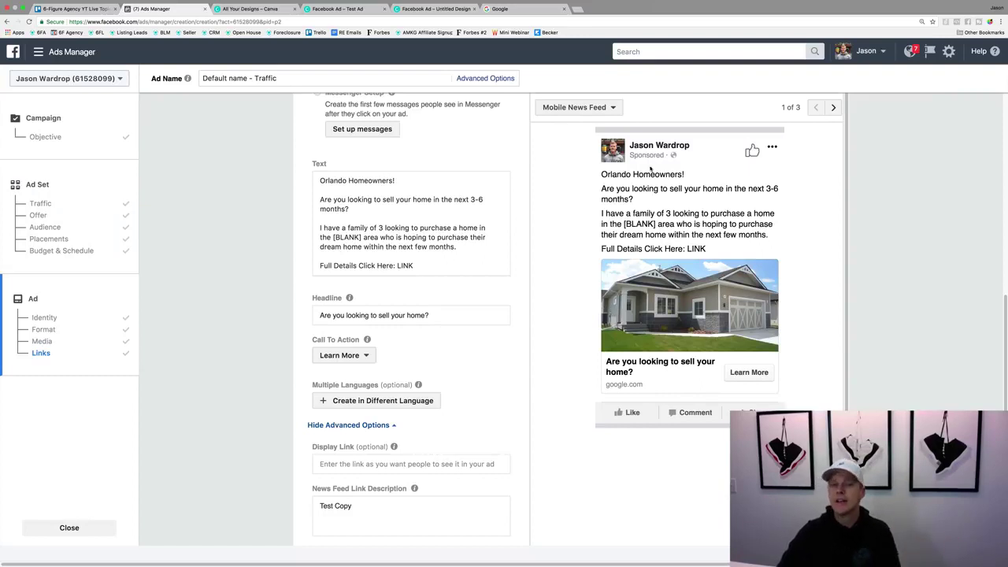
left_click(832, 108)
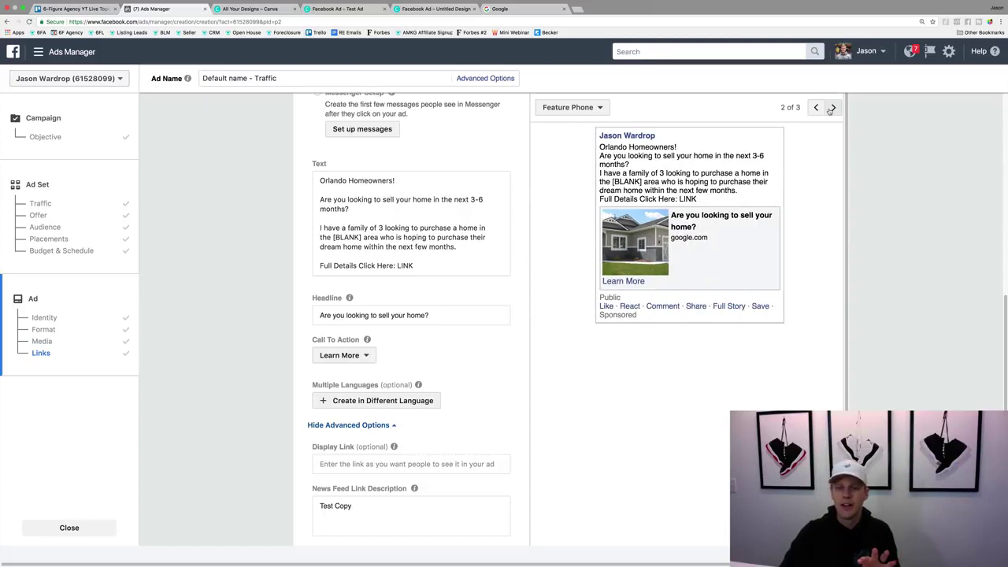
left_click(831, 108)
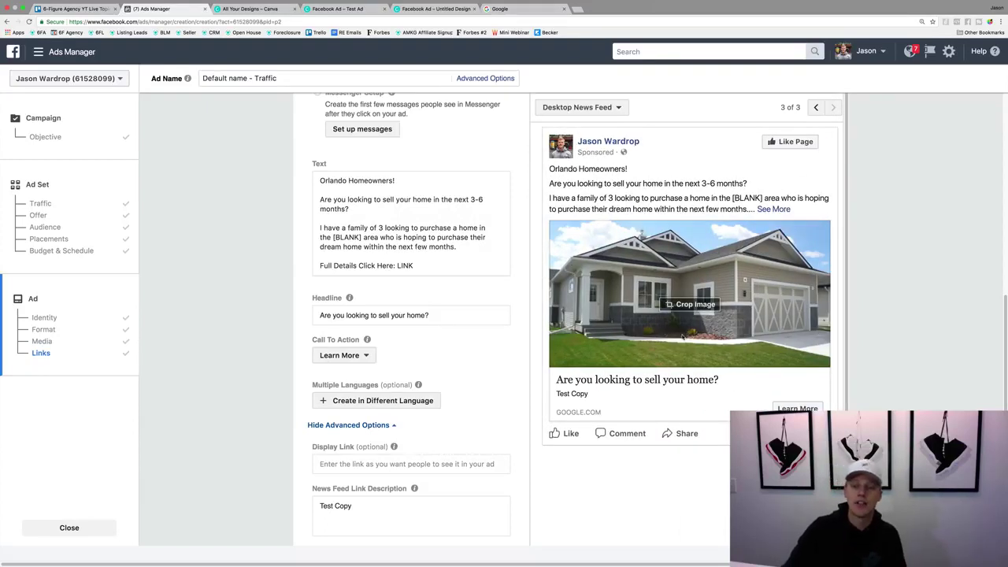
Step: Replace the News Feed link description with "Orlando Homeowners looking to sell in the next 3-6 months. We have a family looking to buy!"
left_click(339, 504)
key("super+a")
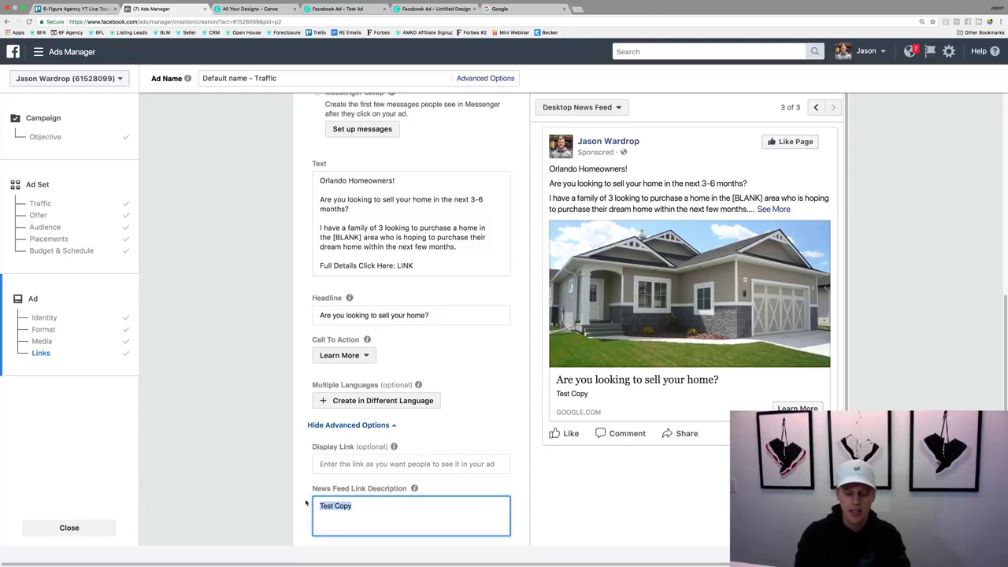
type("Orlando Ho")
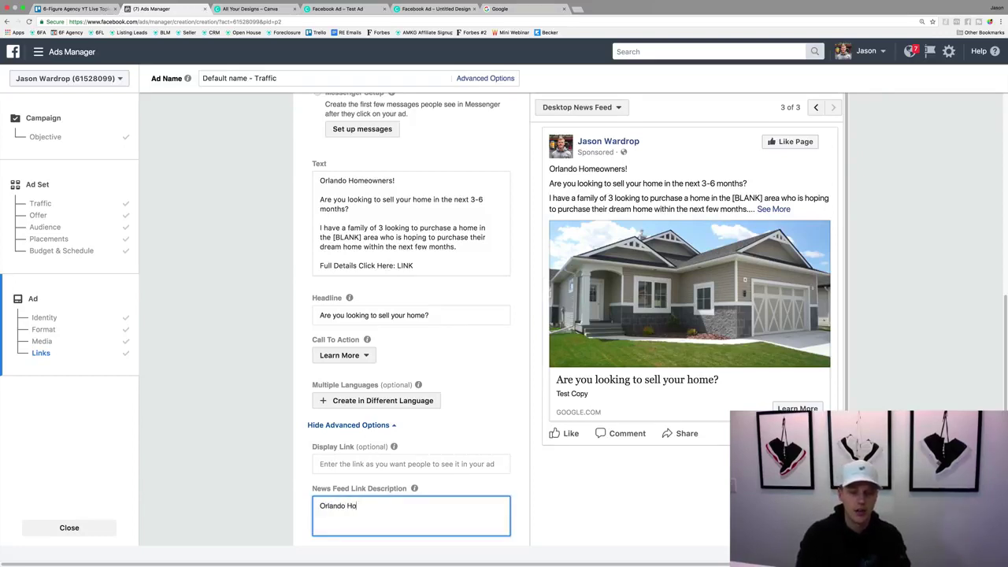
type("meowners loo")
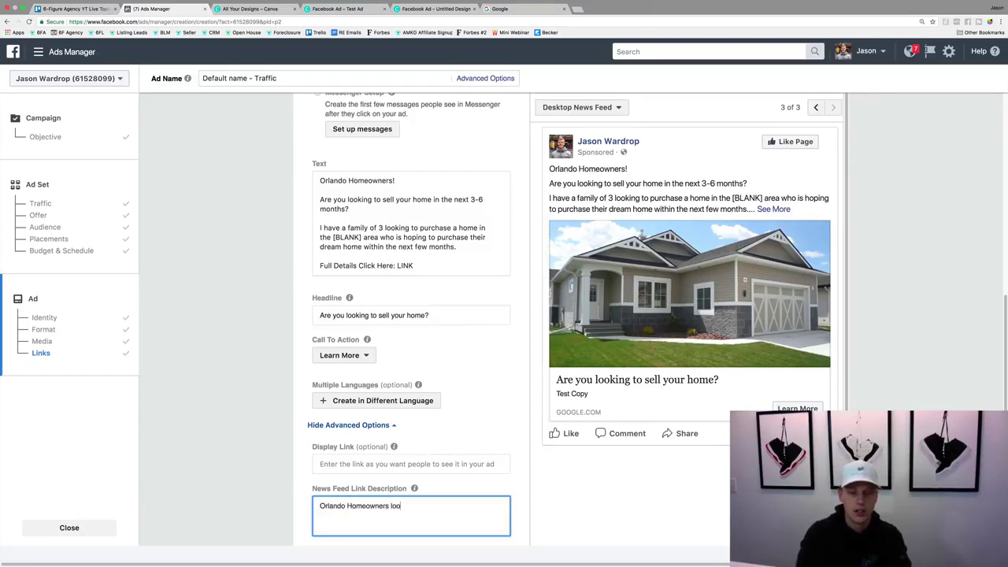
type("king to sell in t")
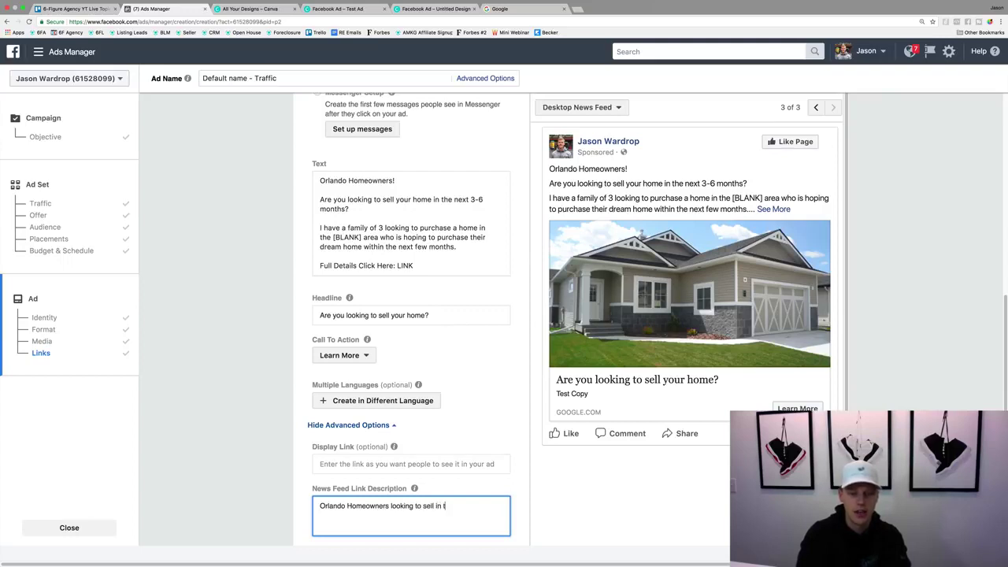
type("he next 3")
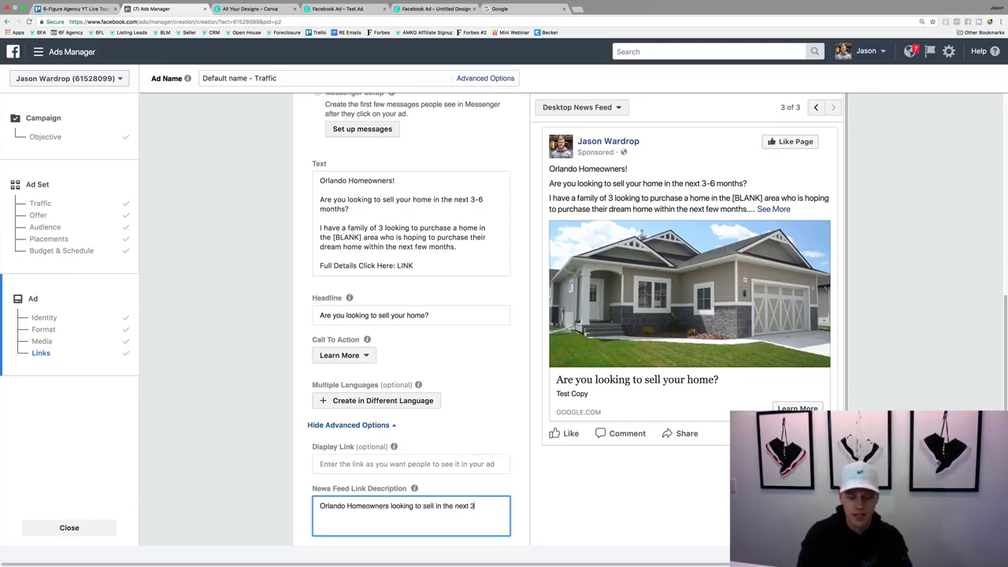
type("-6 months")
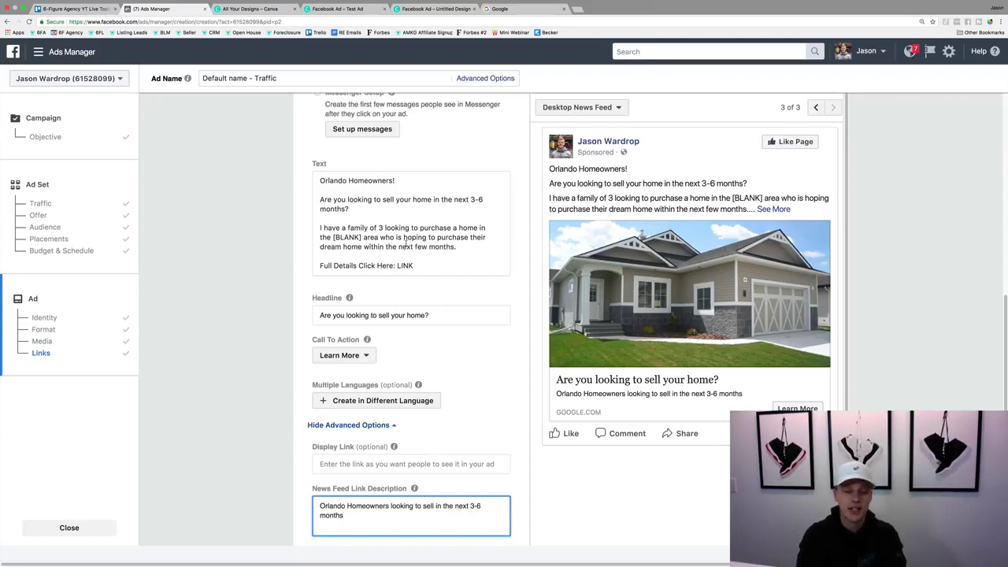
type(". ")
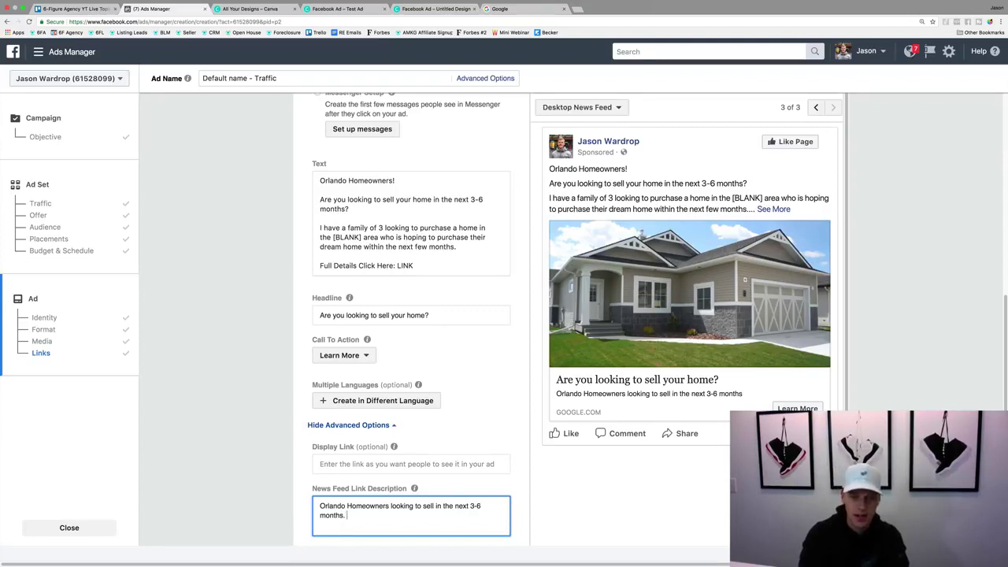
type("WE  have a f")
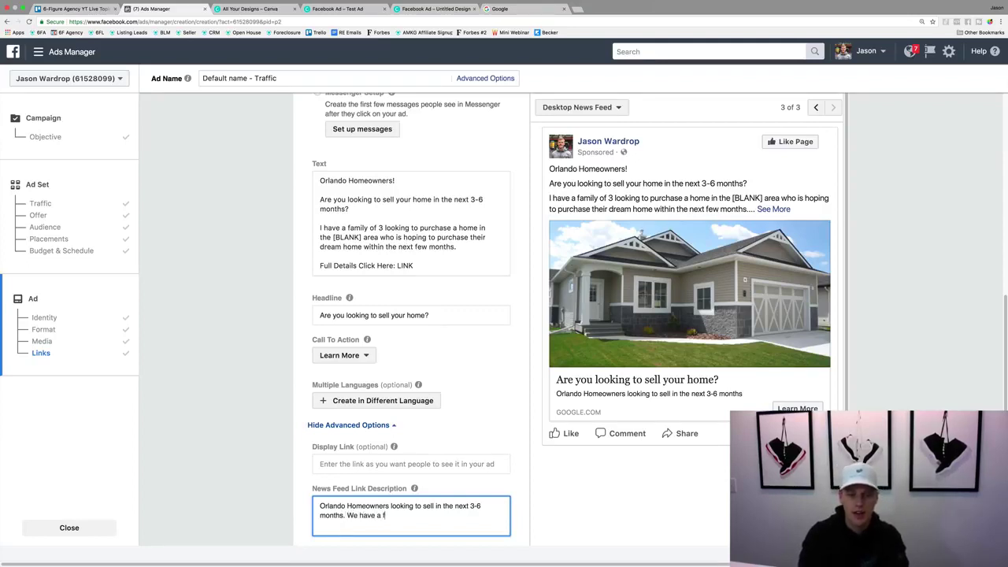
type("amily lookin")
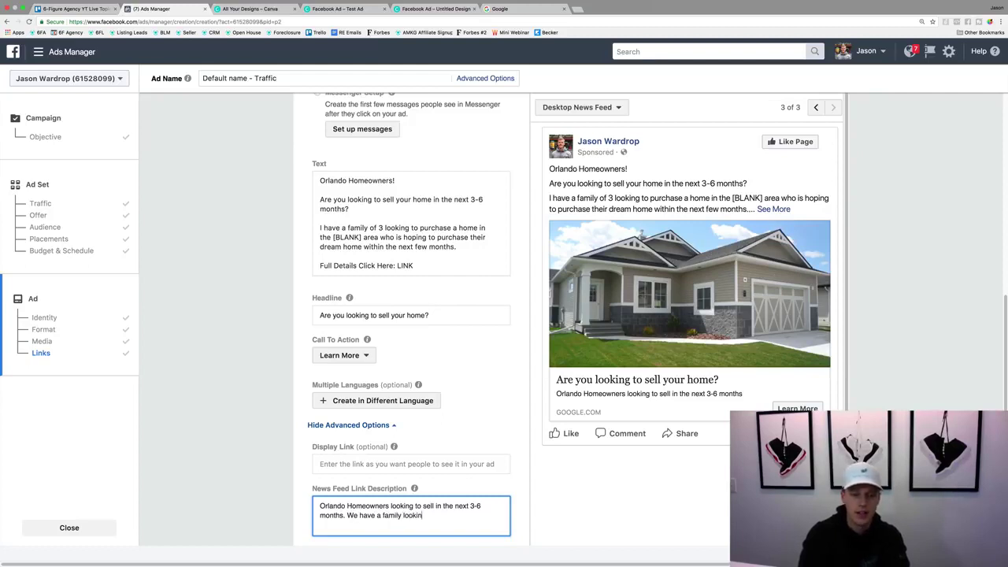
type("g to buy!")
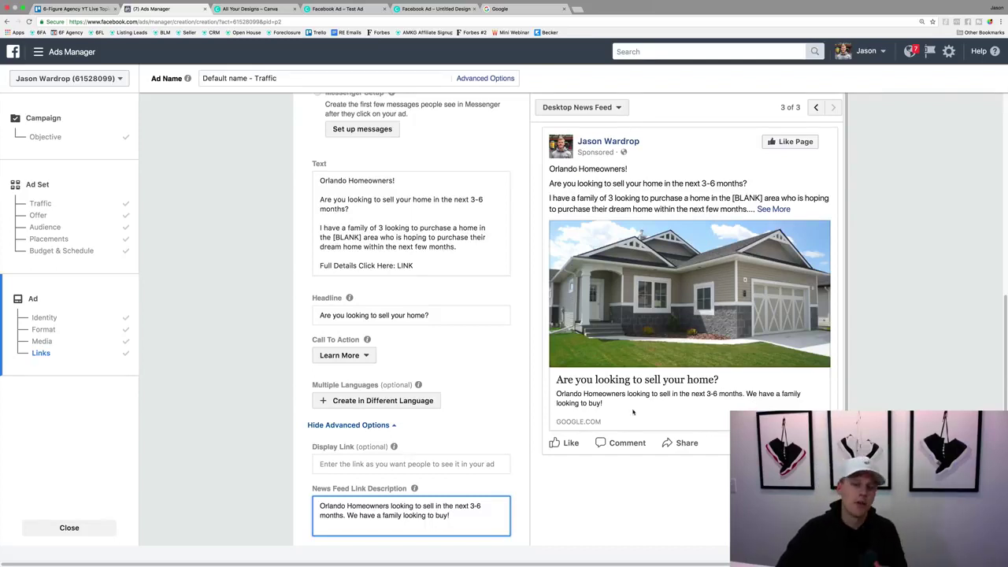
Step: Review the remaining ad link and tracking options, and leave the unfinished ad for the Ads Manager campaign list
scroll(632, 412, "down", 5)
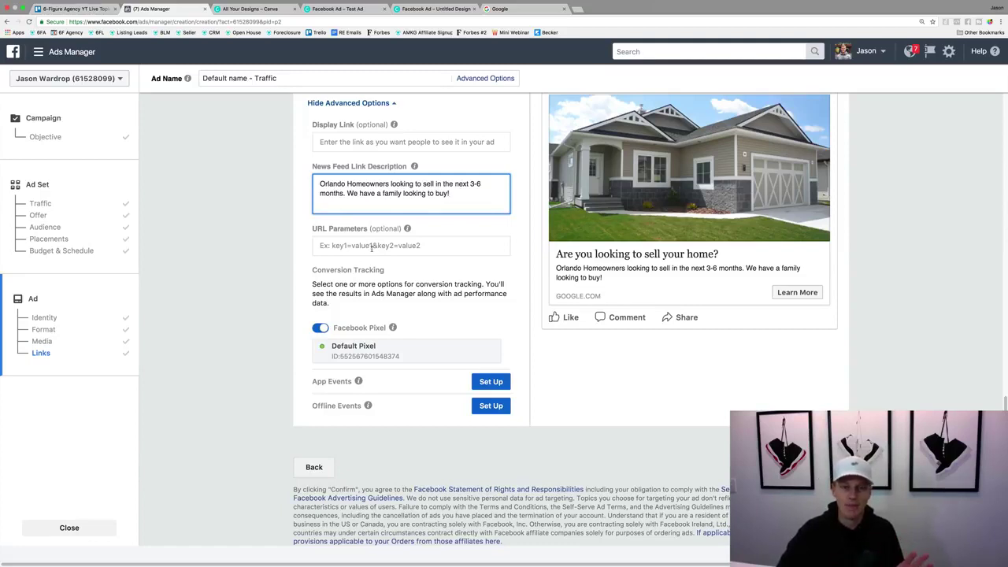
left_click(451, 271)
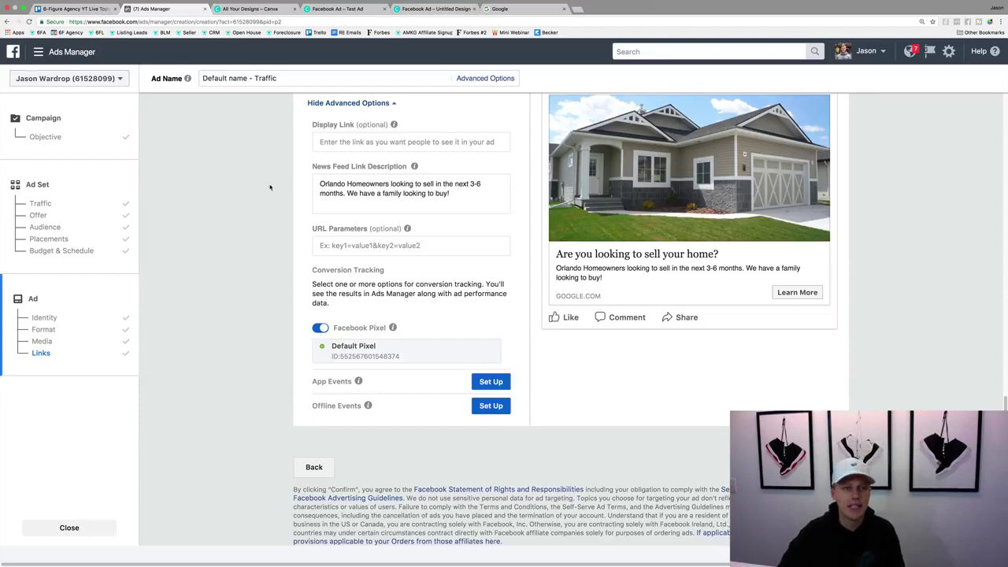
left_click(59, 53)
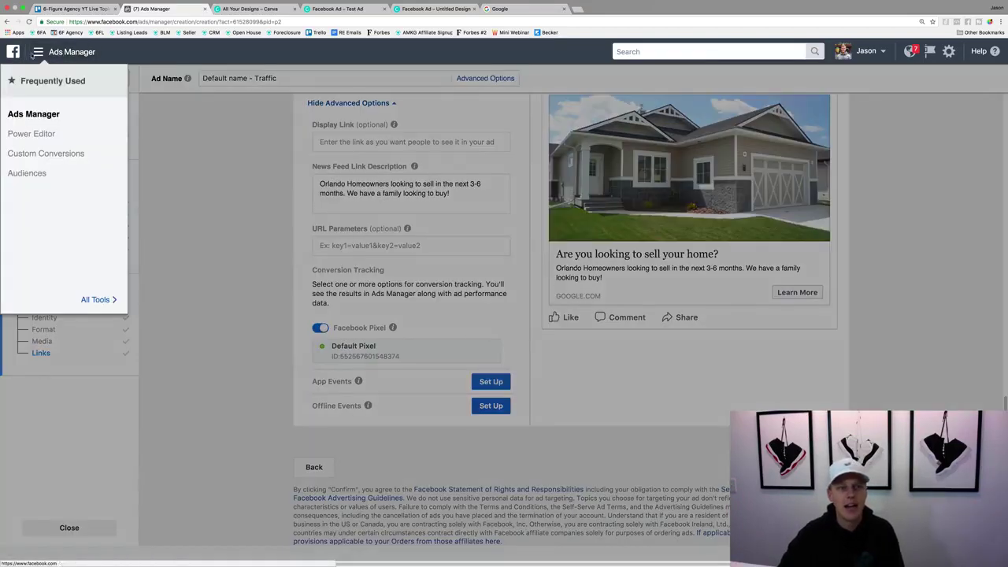
left_click(34, 115)
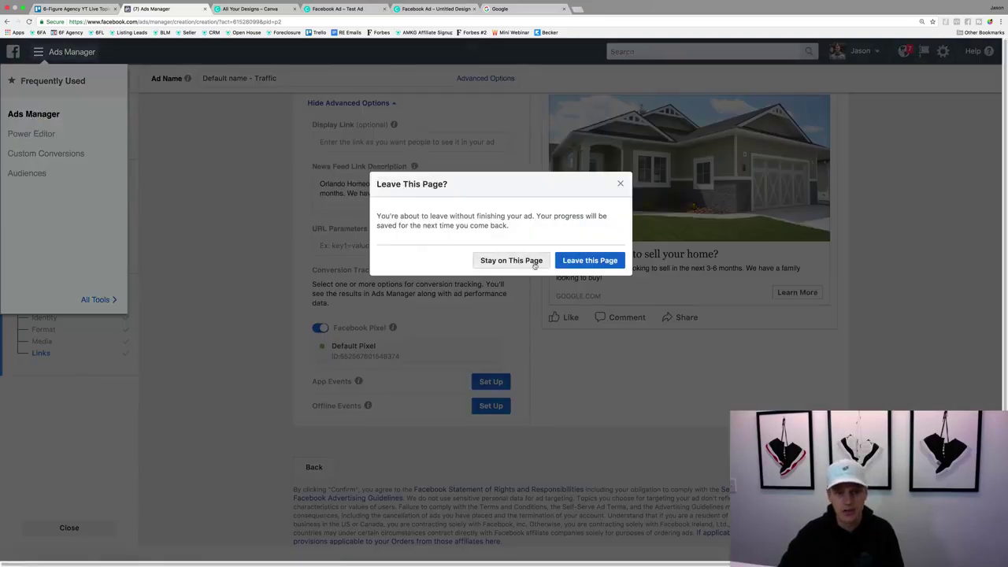
left_click(579, 266)
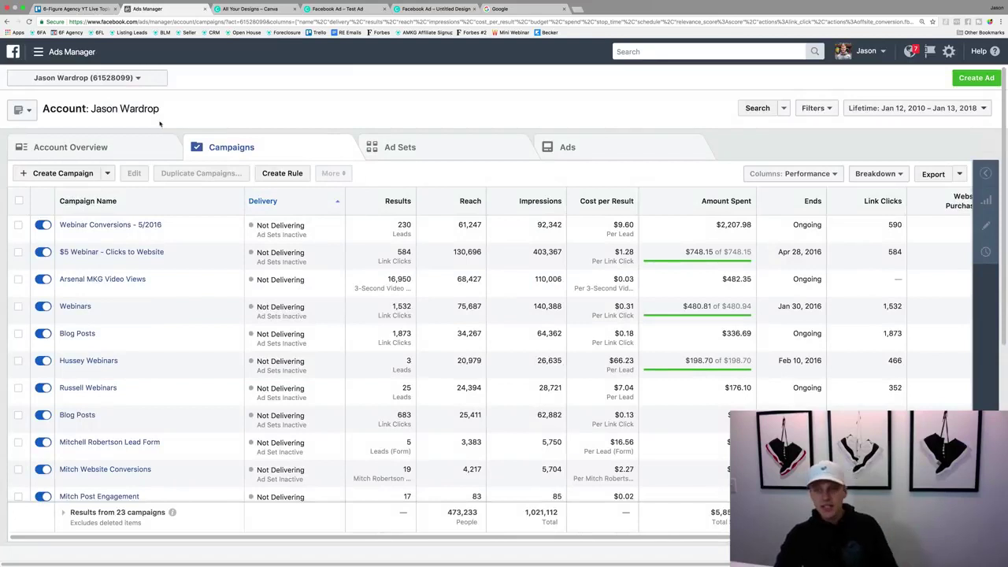
Step: Set the campaign report's date range to Last 7 days
left_click(917, 110)
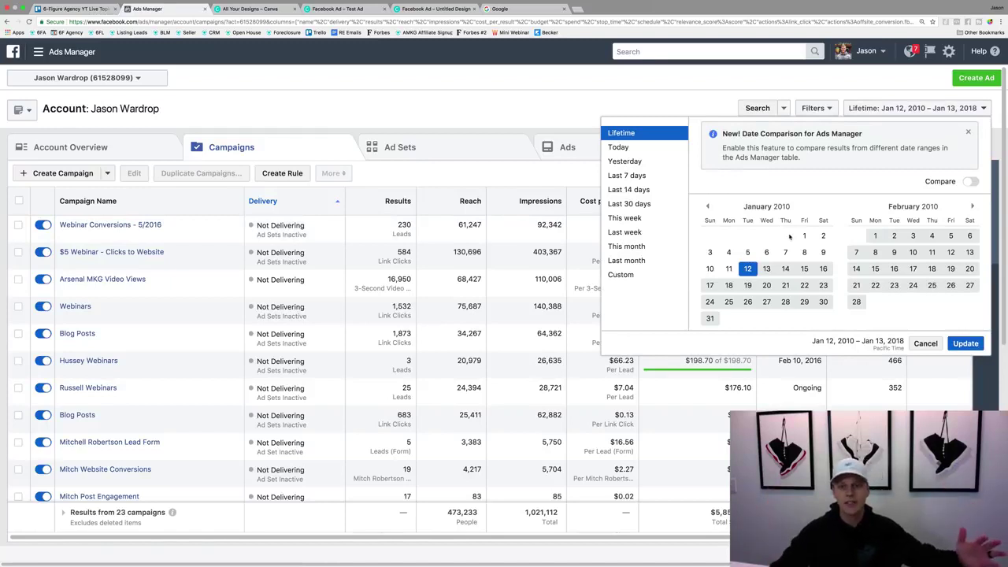
left_click(656, 150)
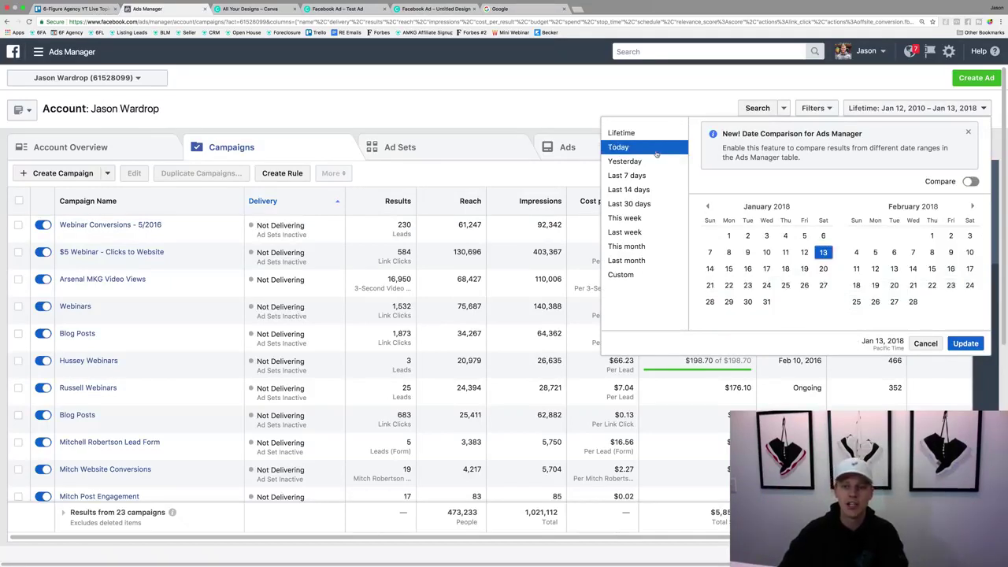
left_click(640, 178)
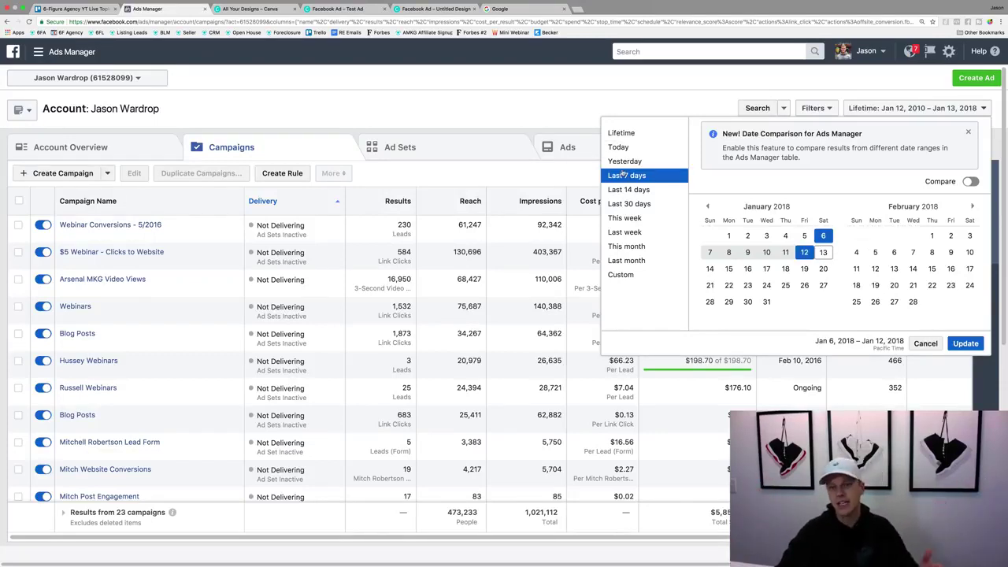
left_click(966, 343)
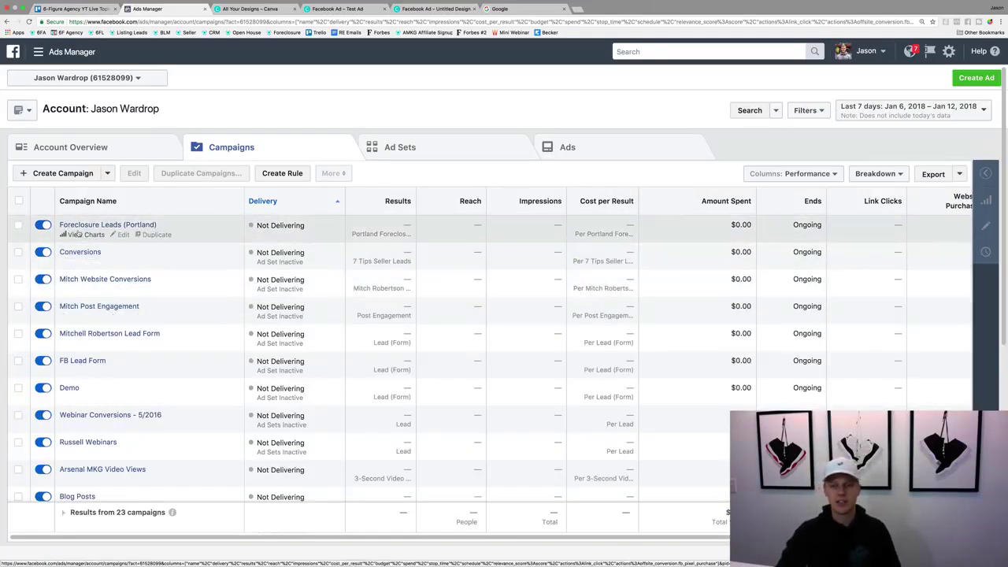
Step: Try the Delivery column preset on the campaign table and switch the columns to the Engagement preset
left_click(819, 175)
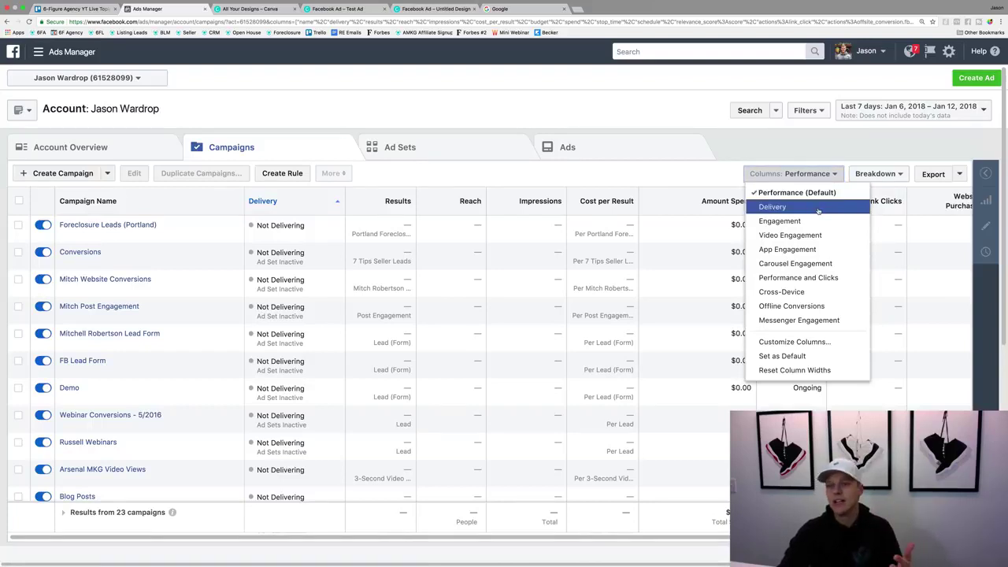
left_click(817, 208)
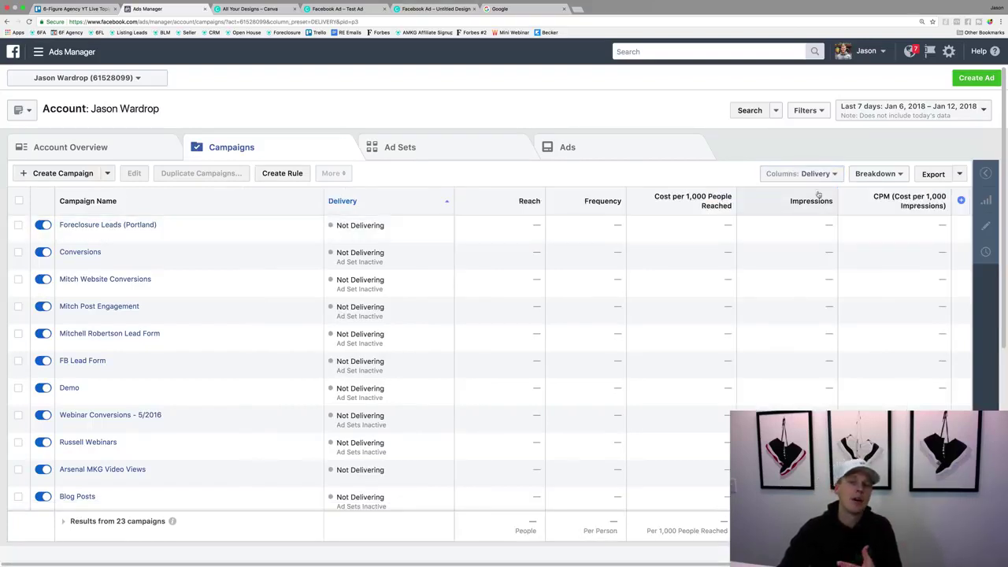
left_click(816, 175)
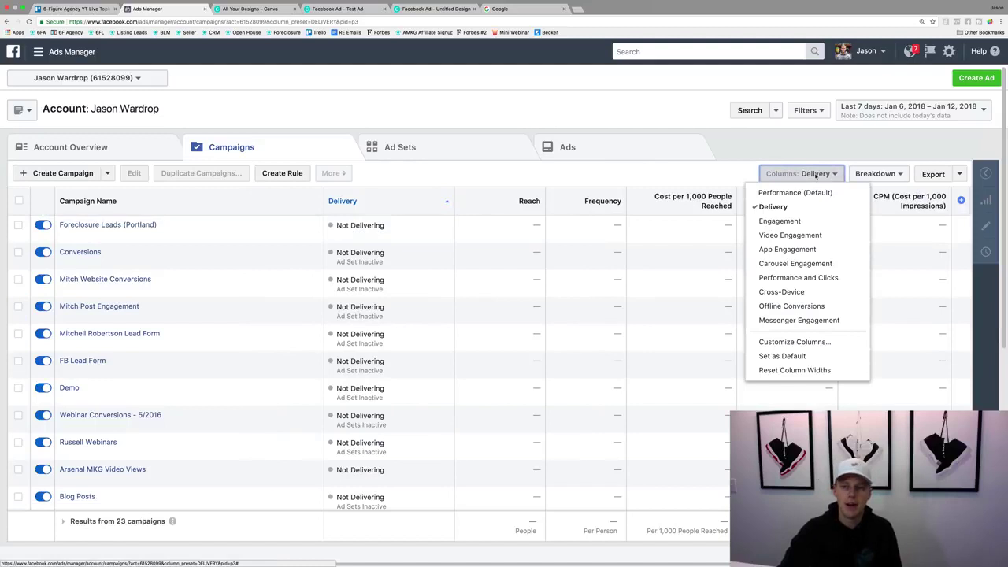
left_click(811, 223)
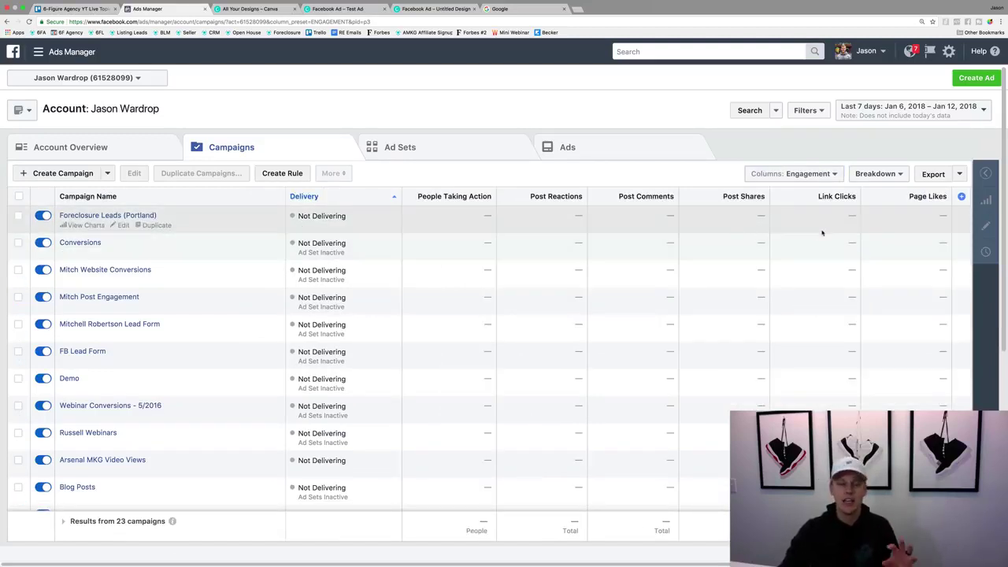
left_click(815, 175)
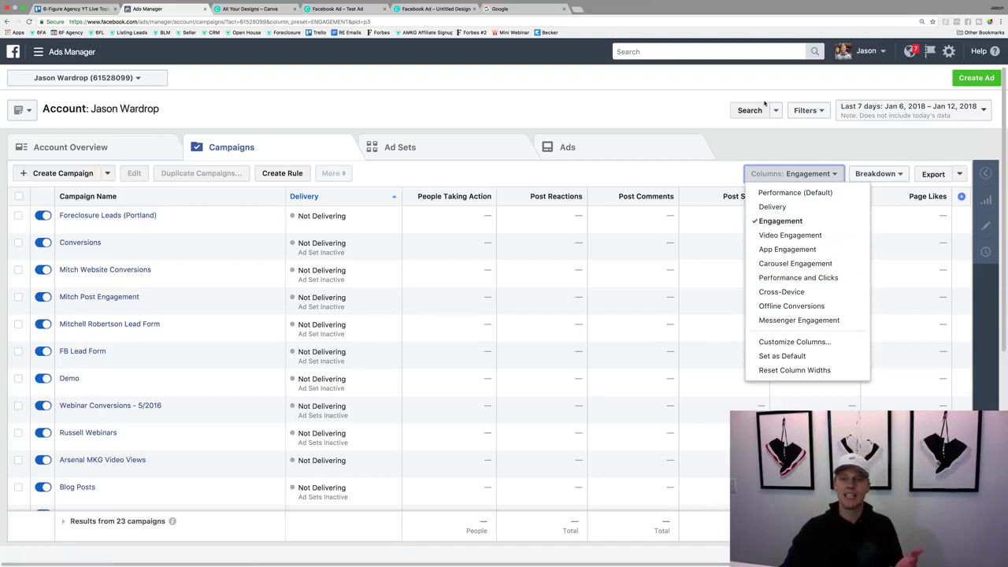
left_click(767, 139)
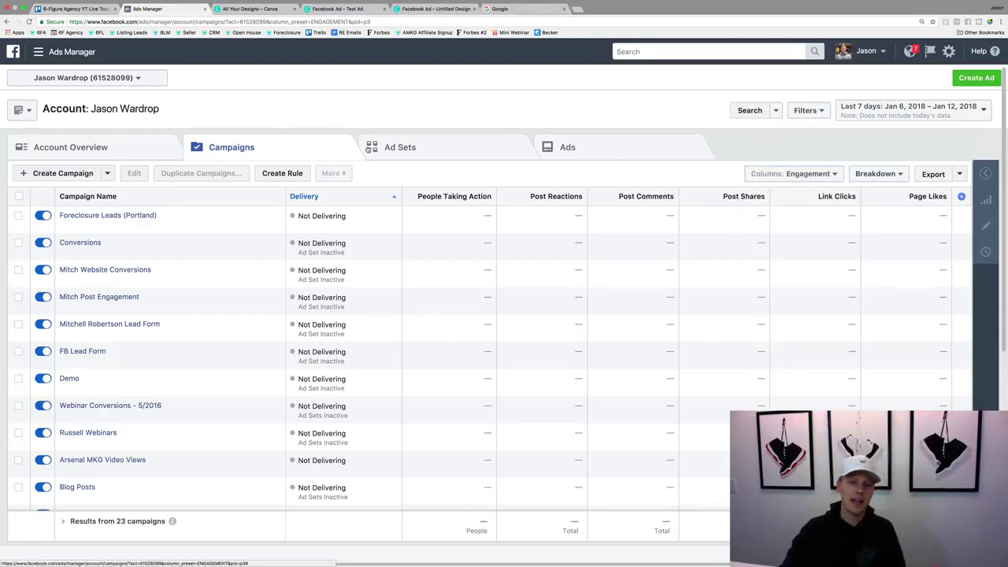
Step: View the account's ad set and ad lists and return to the campaign list
left_click(410, 144)
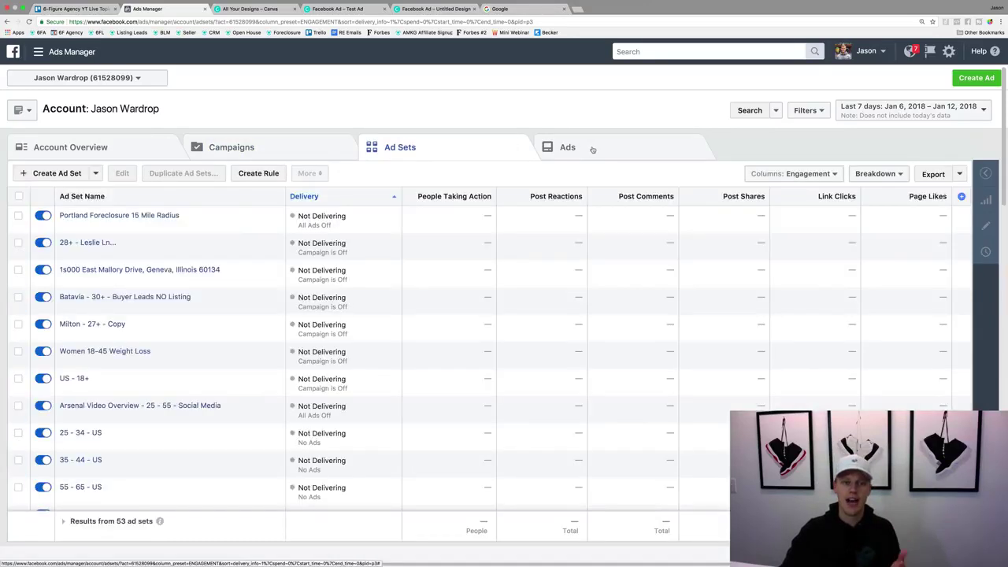
left_click(592, 149)
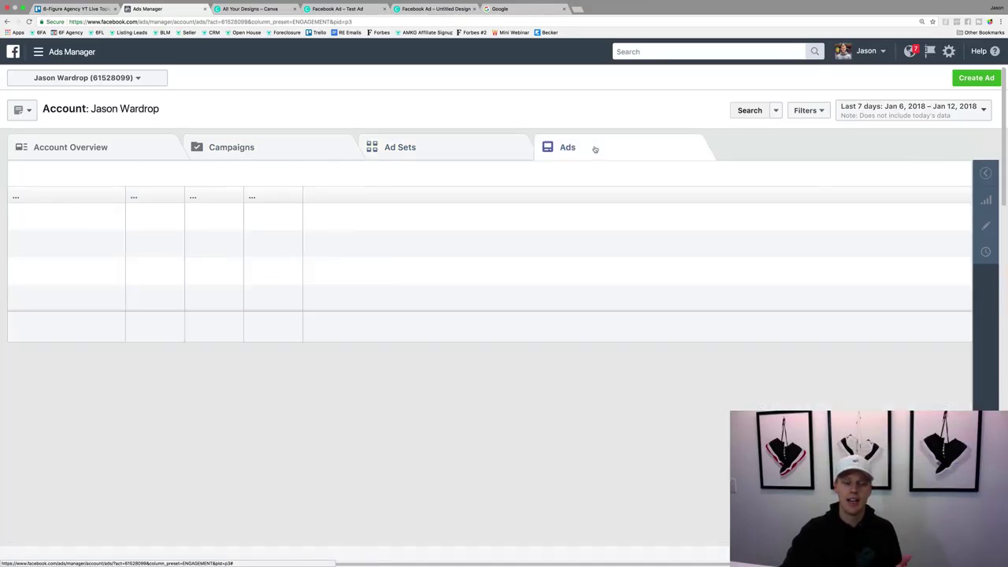
left_click(249, 146)
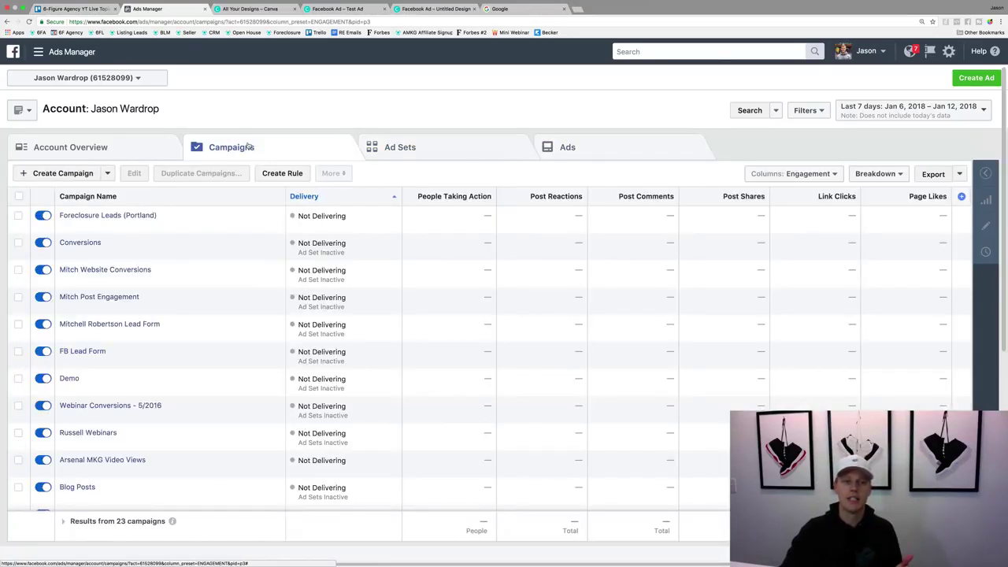
Step: Open the Portland Foreclosure 15 Mile Radius ad set of the Foreclosure Leads (Portland) campaign and preview its Default name - Conversions ad
left_click(118, 216)
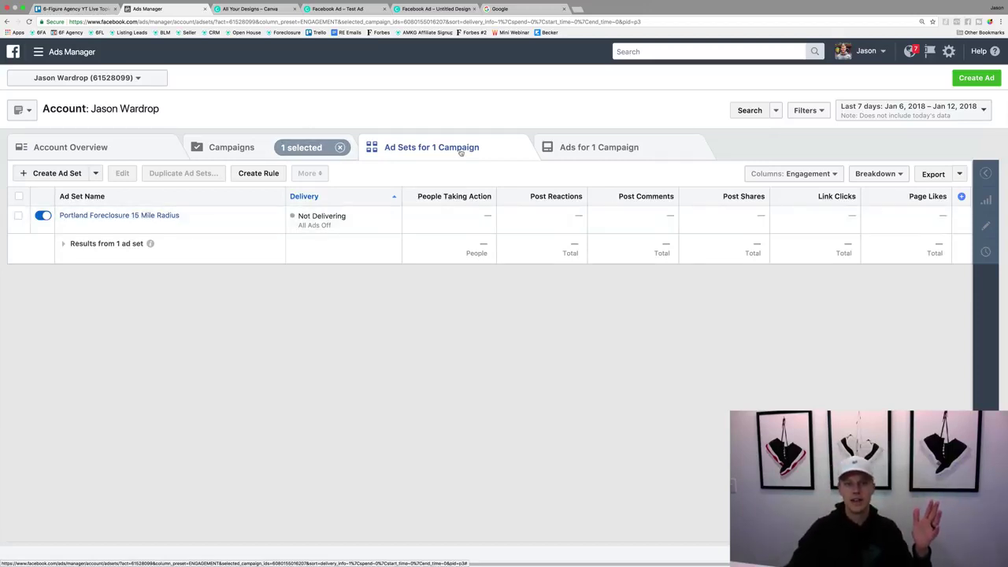
left_click(114, 216)
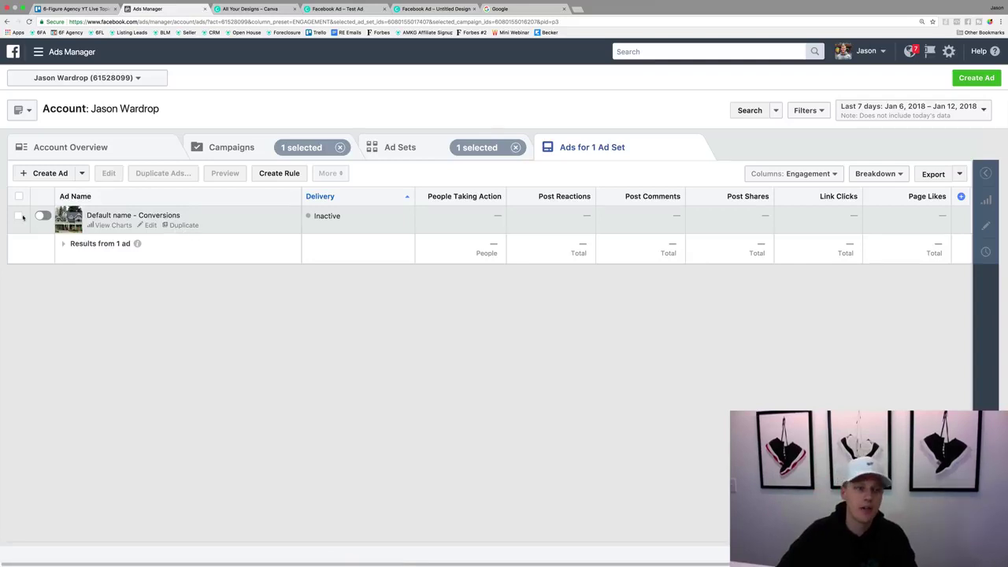
left_click(19, 216)
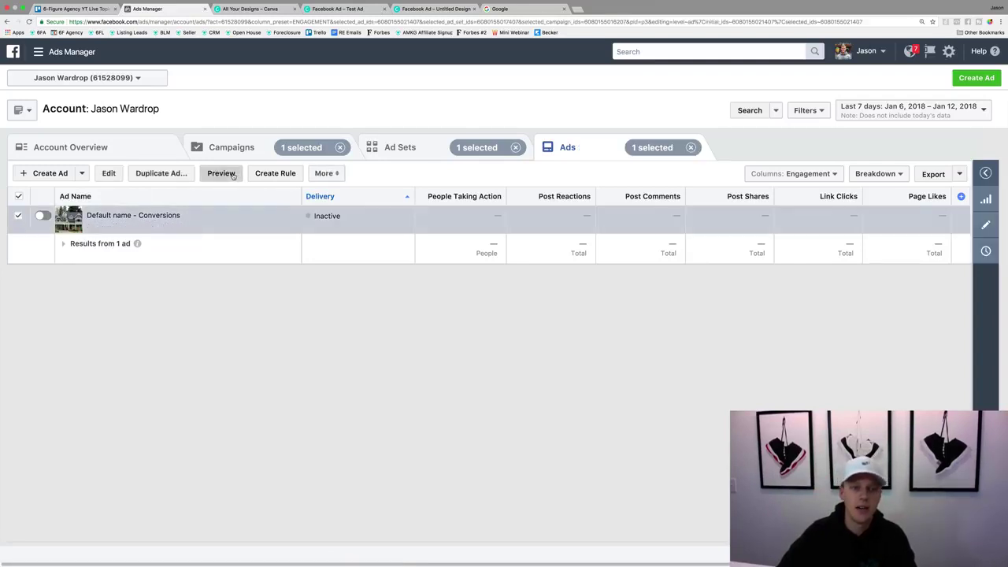
left_click(221, 173)
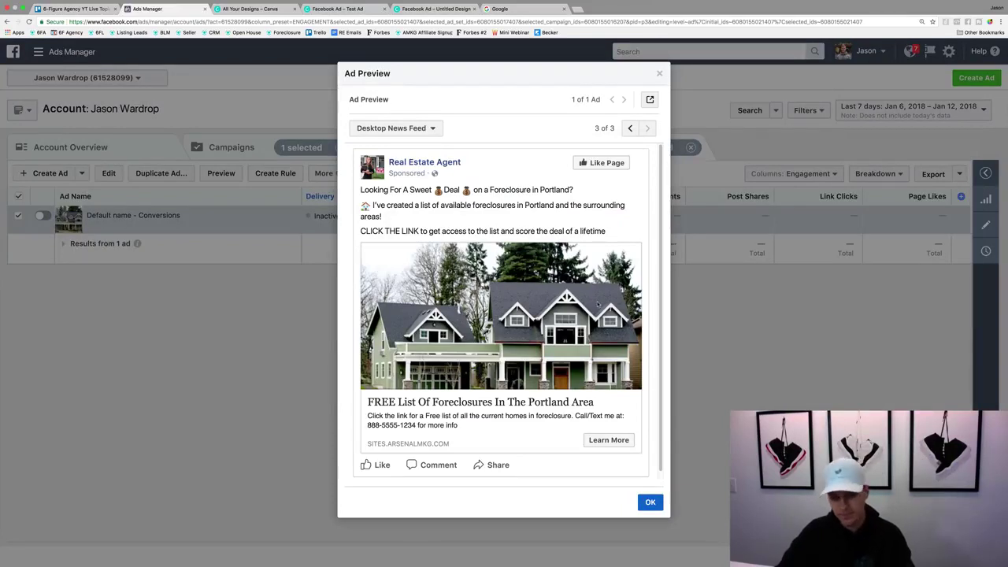
Step: Open the previewed foreclosure ad as a Facebook post with comments and like the post
left_click(650, 101)
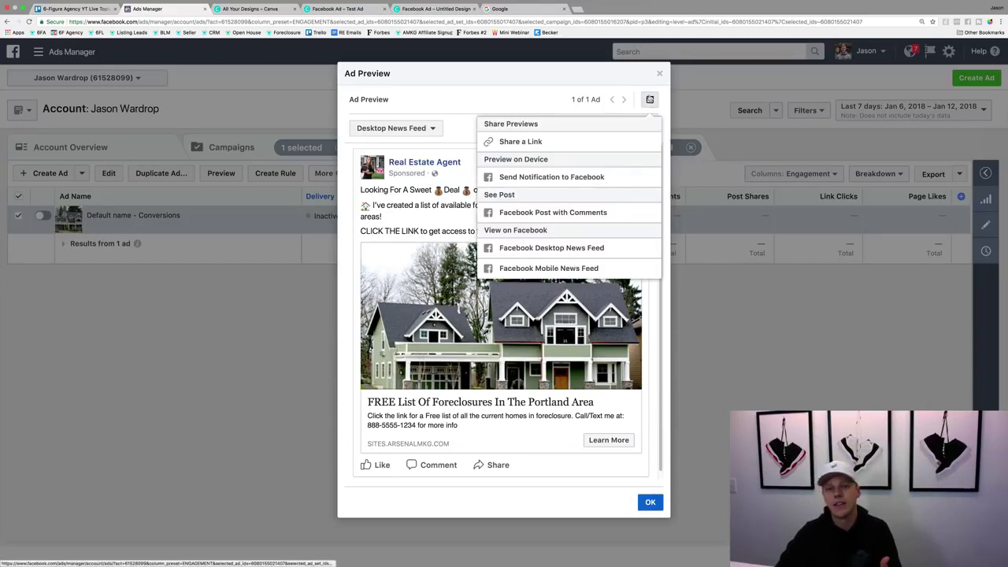
left_click(599, 212)
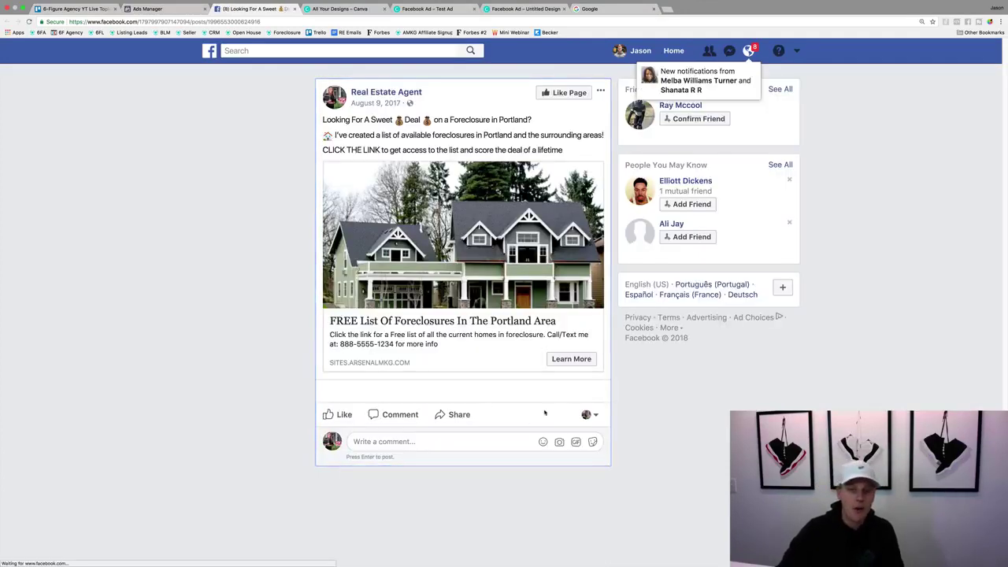
left_click(335, 414)
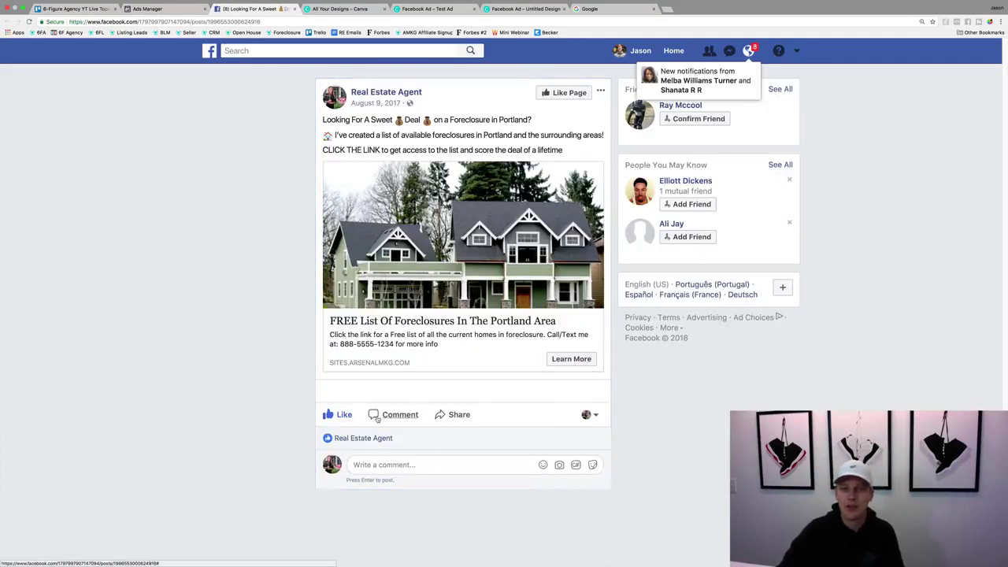
Step: View the pages available for liking and commenting on the foreclosure ad post, and return to the ad list in Ads Manager
left_click(587, 414)
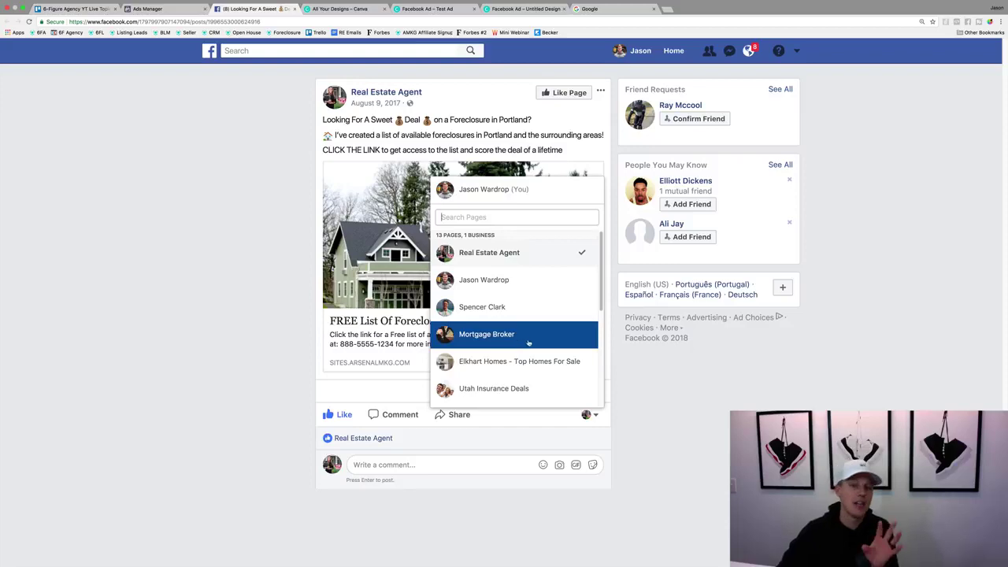
left_click(712, 429)
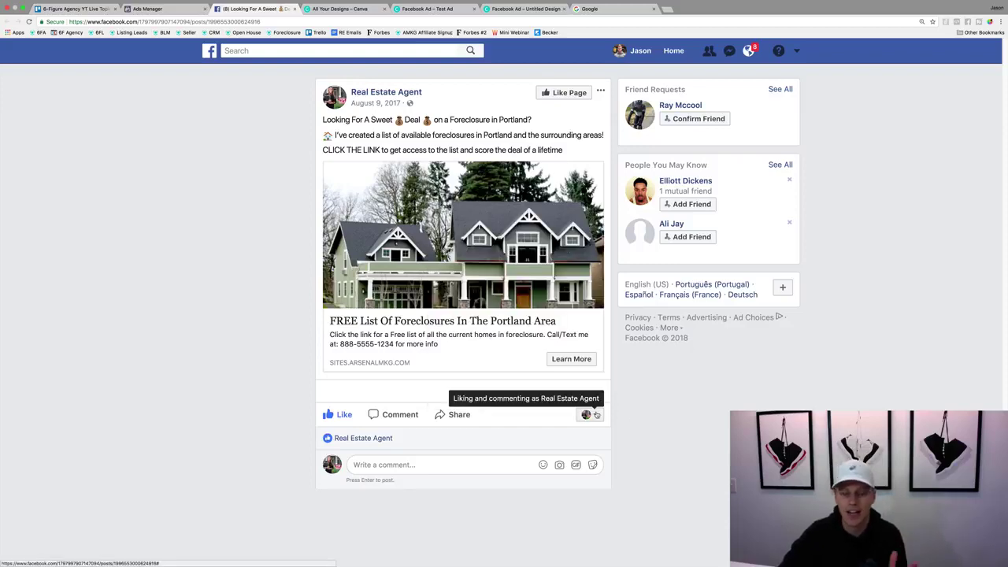
left_click(158, 9)
left_click(278, 382)
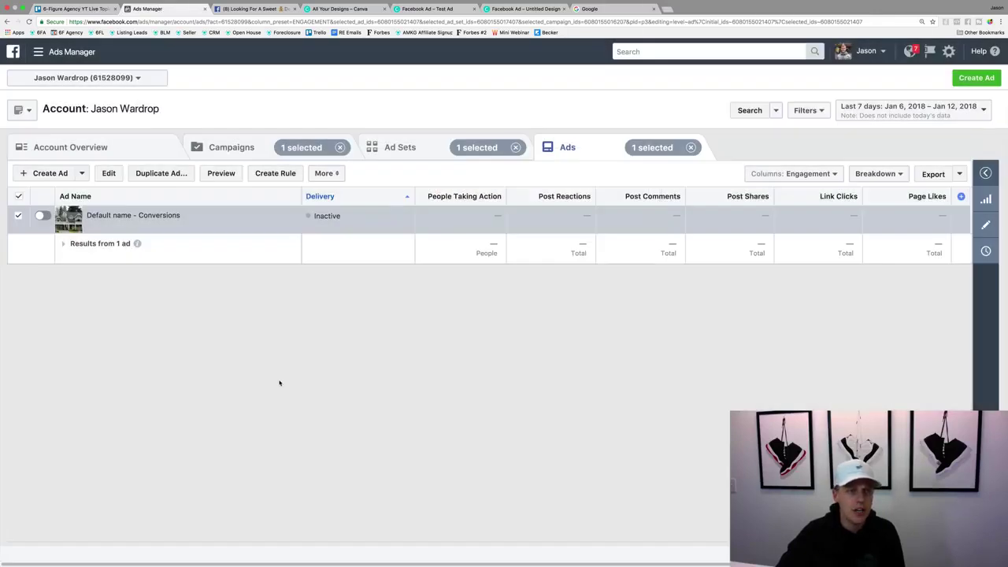
Step: Review the full set of Ads Manager tools, from Plan and Create & Manage to Measure & Report, Assets and Settings
left_click(61, 52)
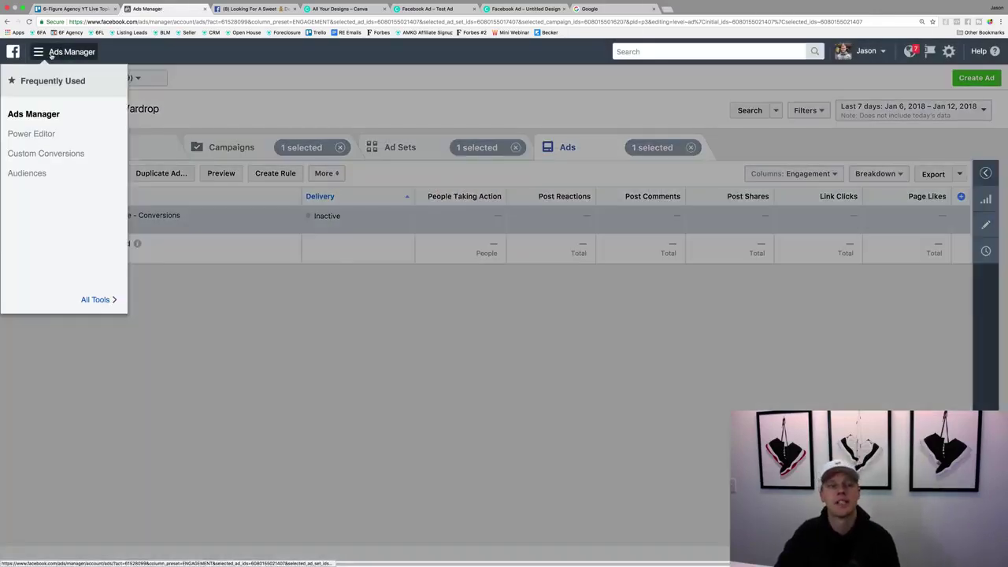
left_click(113, 300)
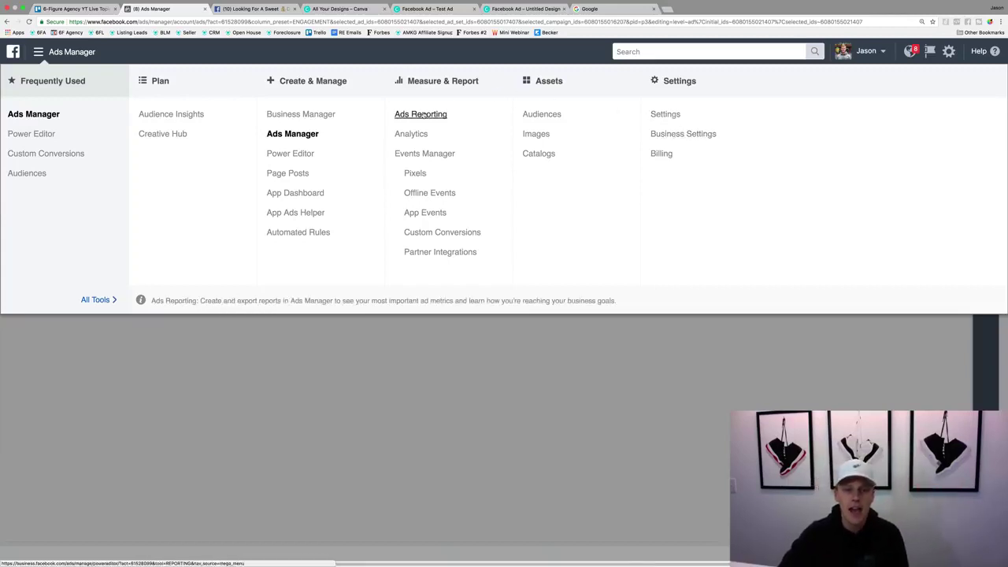
left_click(440, 365)
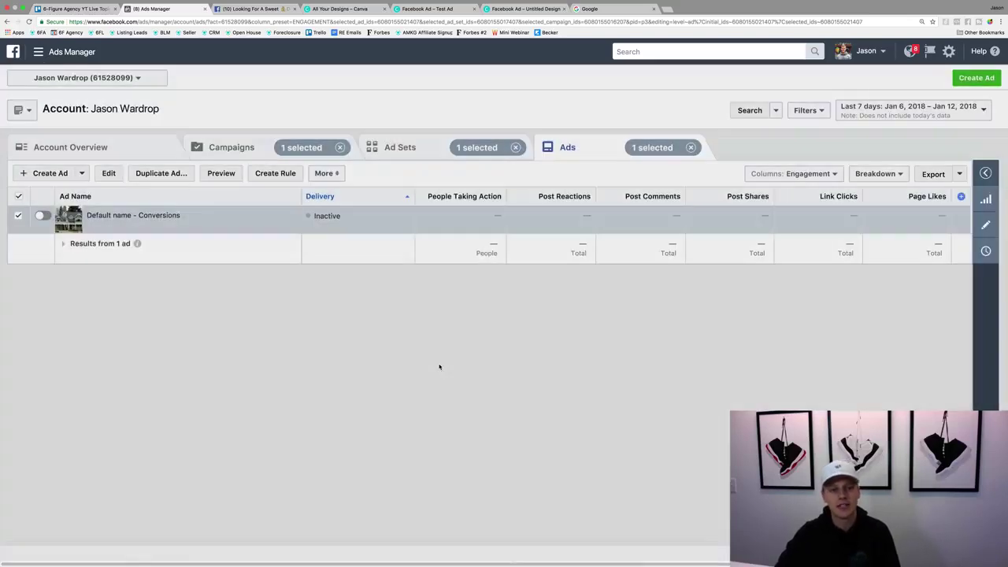